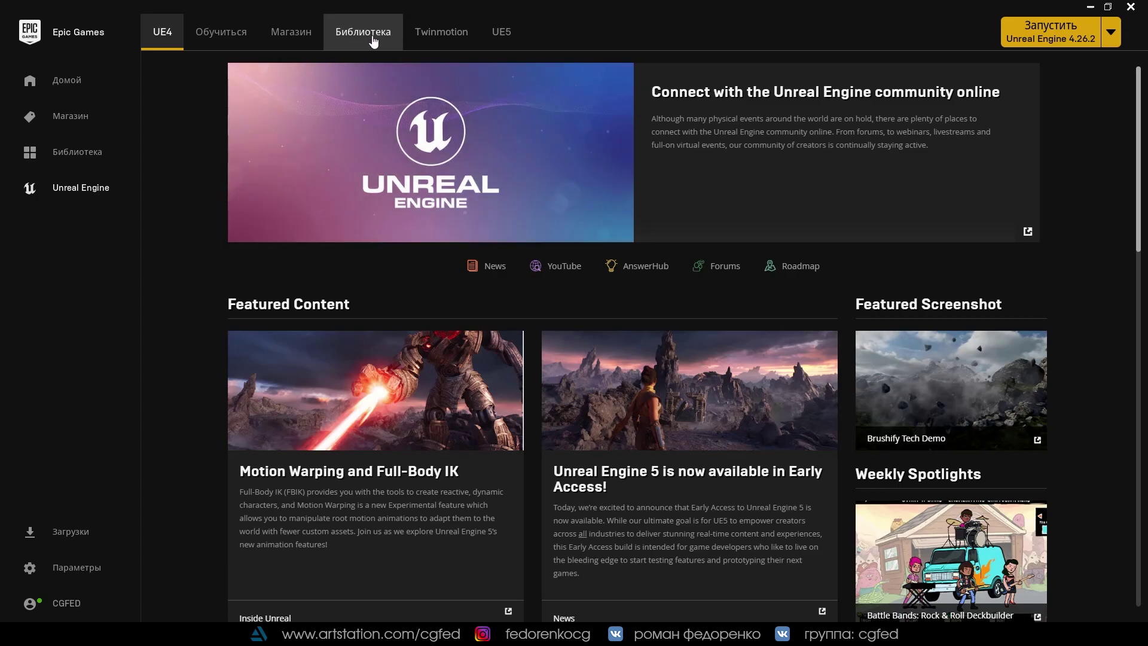
Find the Liquidator asset in the Library vault by searching 'liqu'
left_click(373, 40)
scroll(579, 425, "down", 1)
scroll(609, 410, "down", 5)
scroll(640, 433, "down", 2)
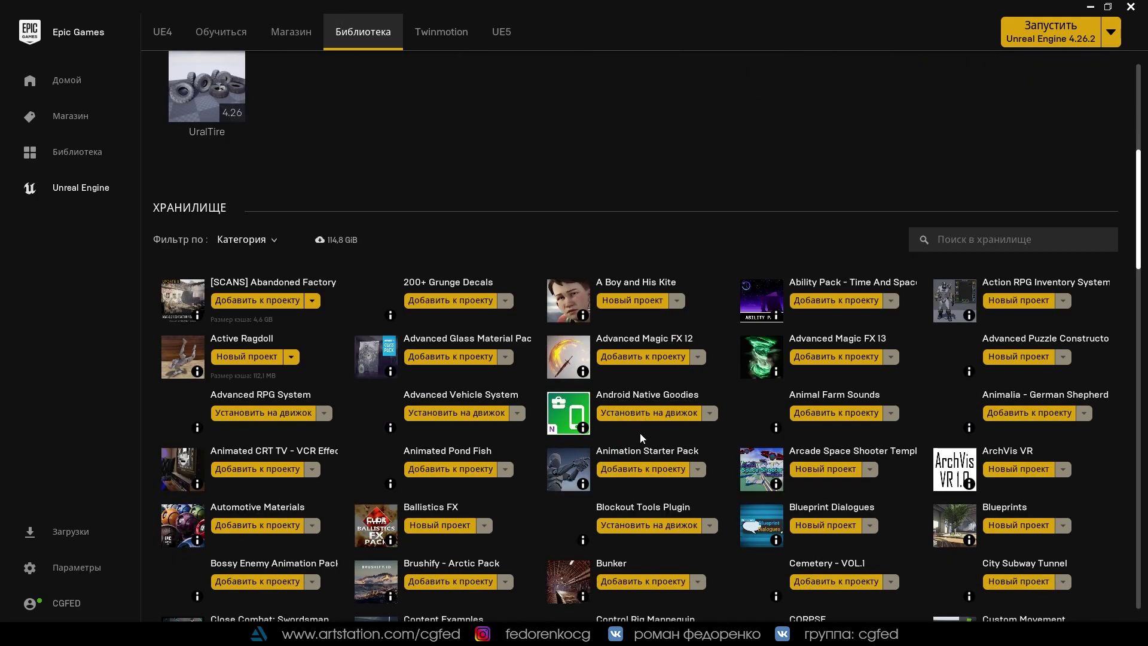
left_click(946, 243)
type("liqu")
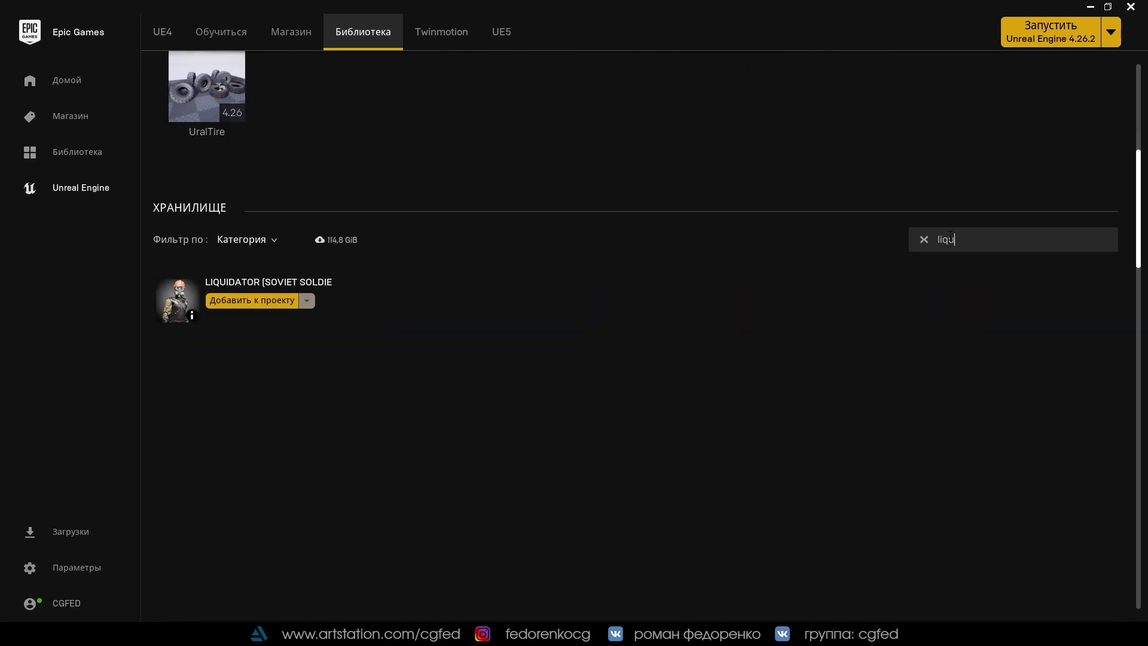
Add the Liquidator asset to MyProject4
left_click(277, 305)
scroll(617, 349, "down", 5)
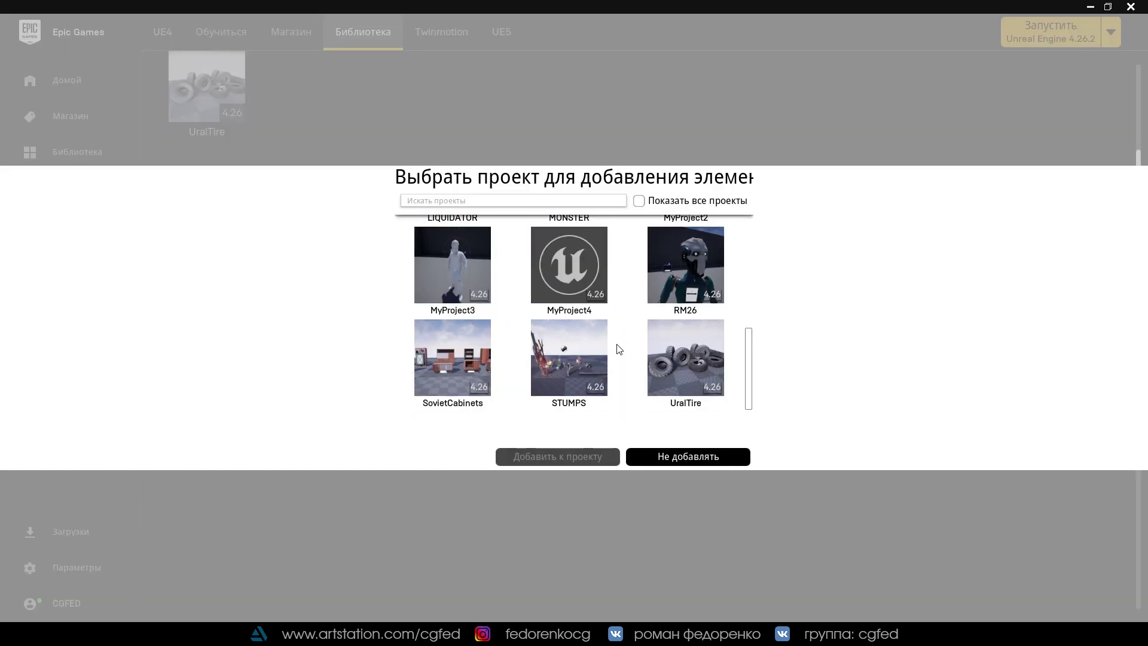
left_click(569, 263)
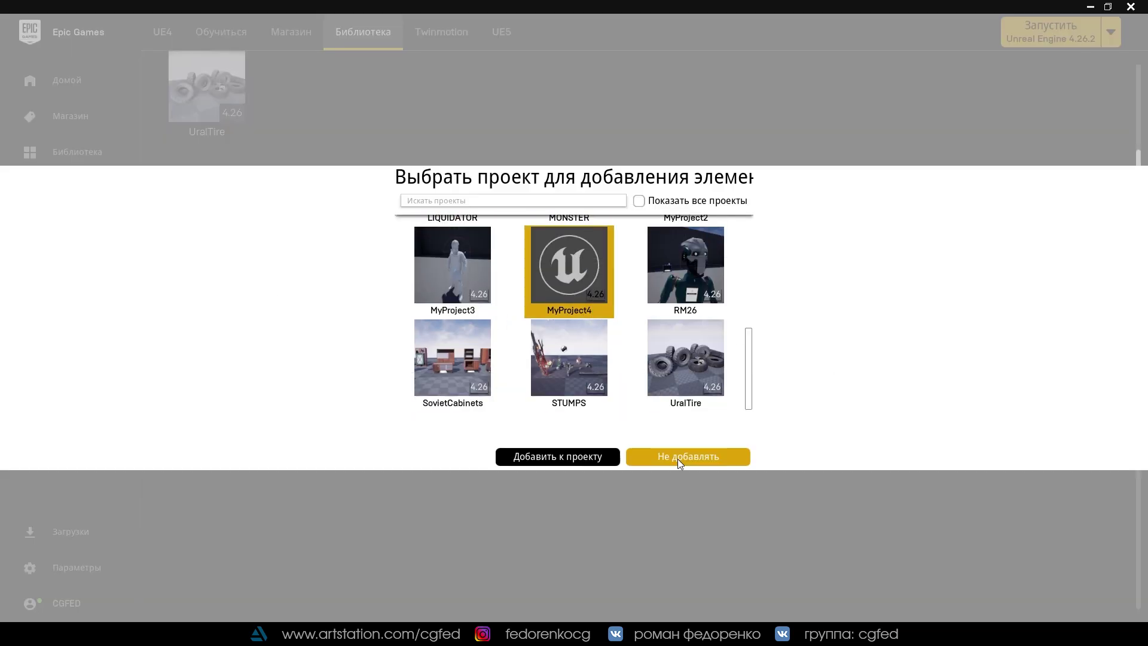
left_click(566, 458)
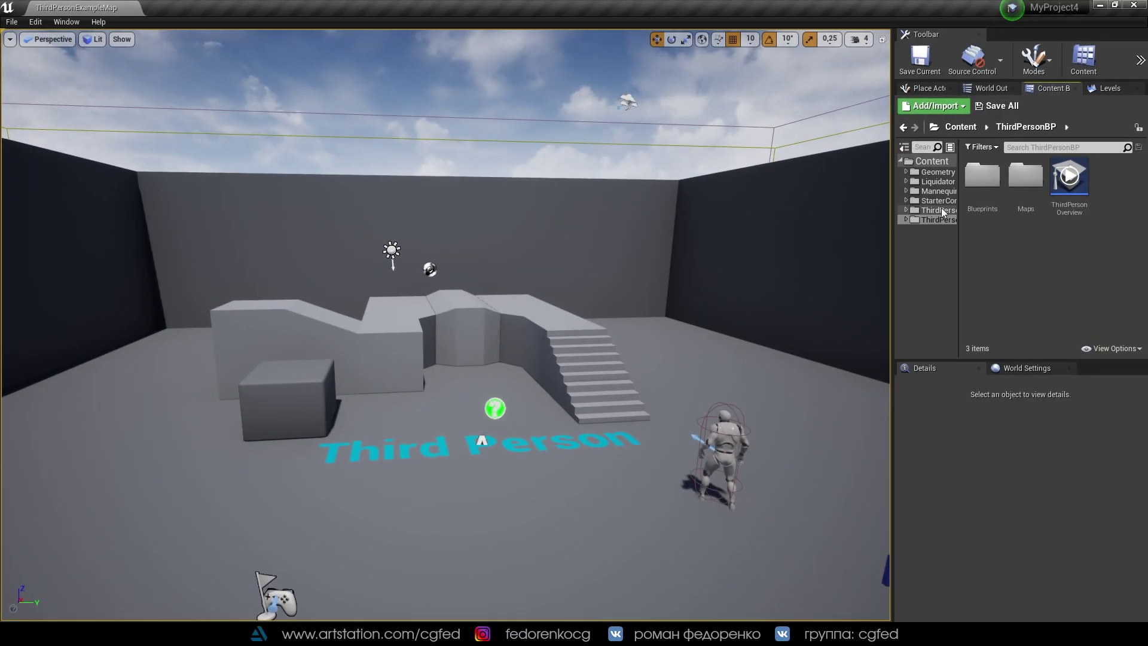
Open the Liquidator blueprint from Content > Liquidator > Blueprints
left_click(938, 200)
left_click(937, 181)
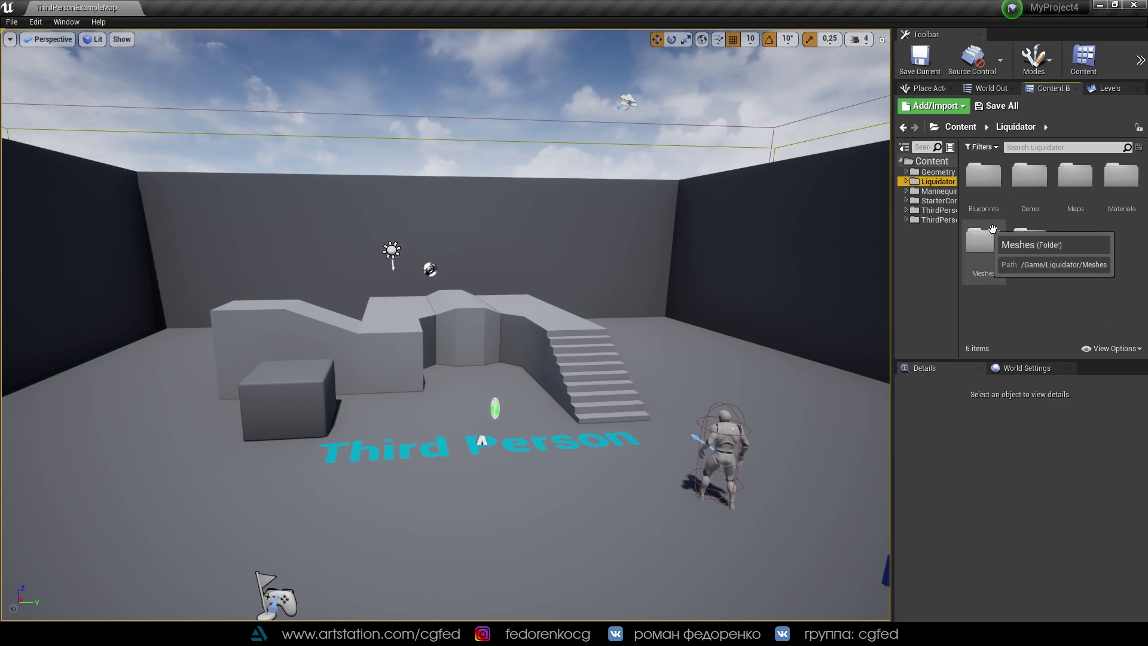
double_click(984, 176)
left_click(979, 178)
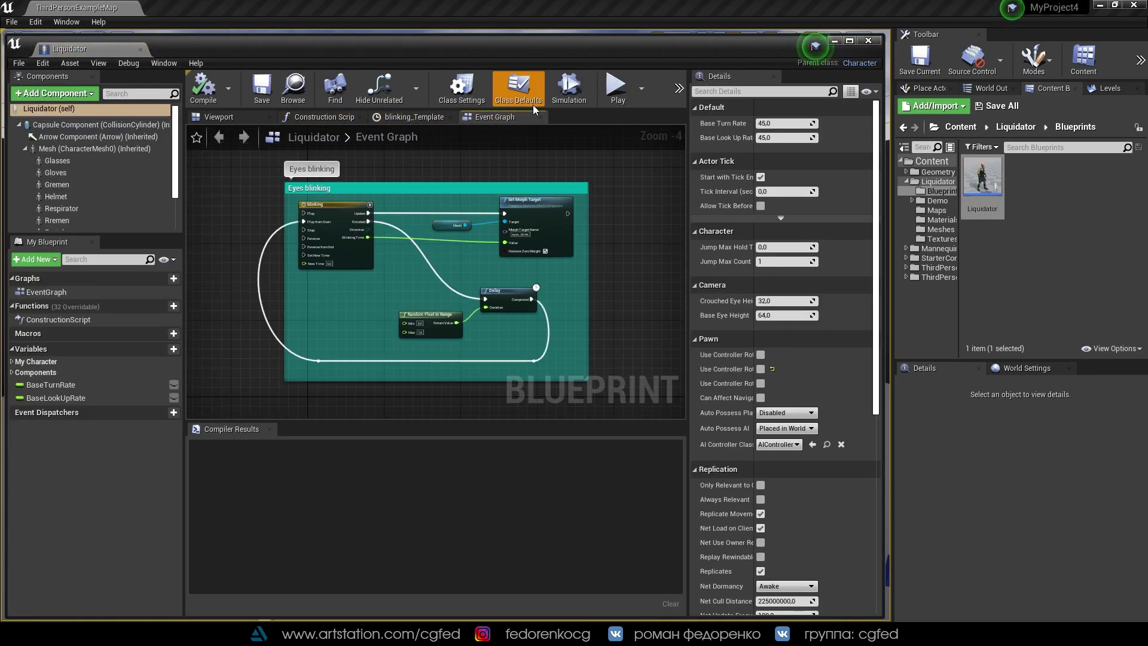
Inspect the blinking_Template curve and Construction Script, then select Mesh in the enlarged Components list
left_click(409, 119)
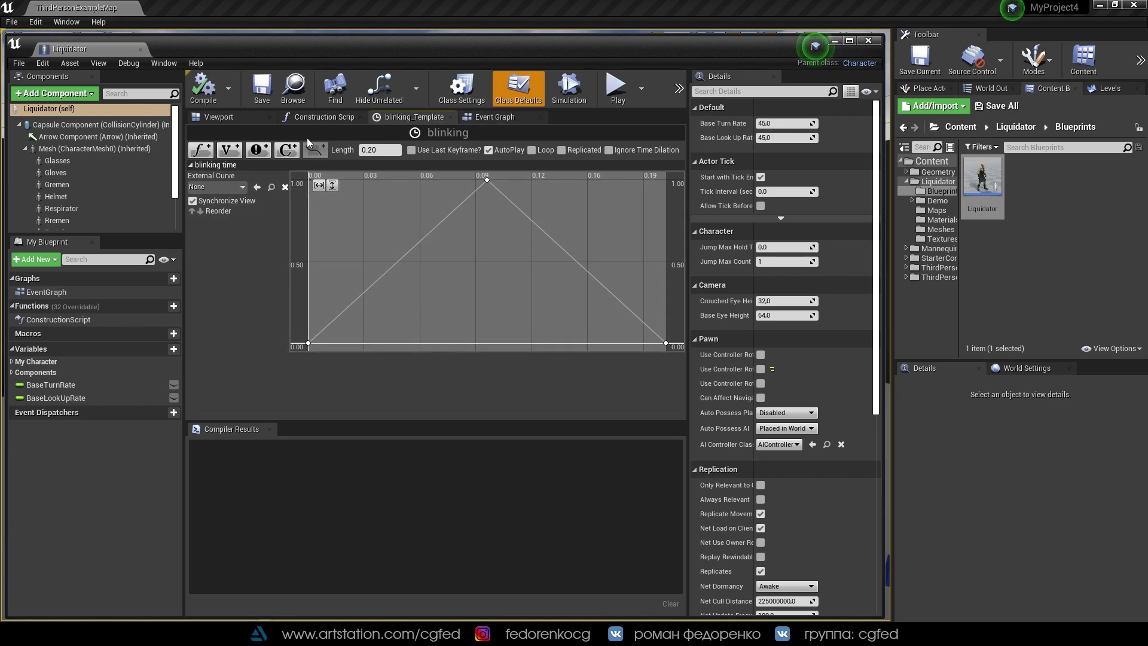
left_click(315, 116)
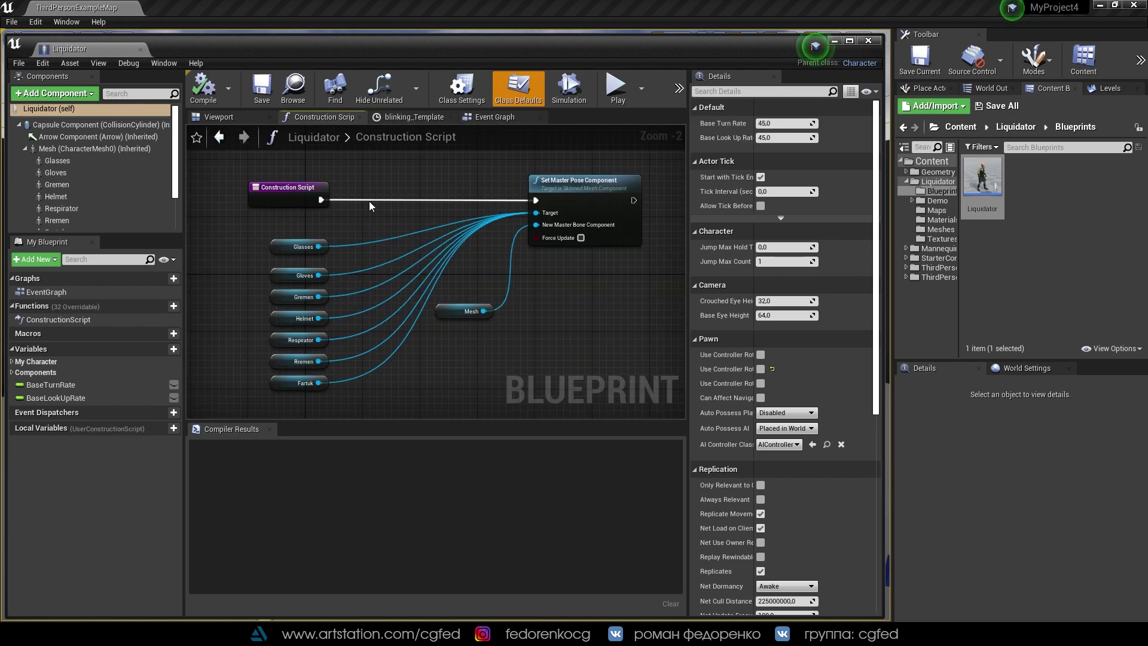
scroll(120, 179, "down", 3)
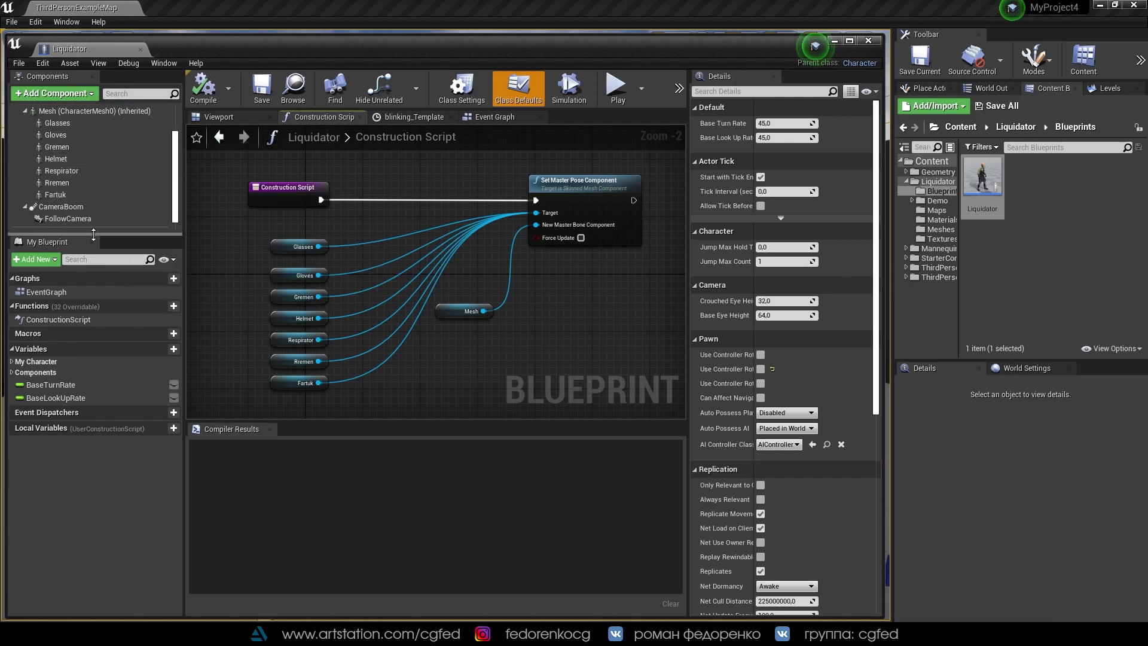
left_click_drag(84, 233, 85, 315)
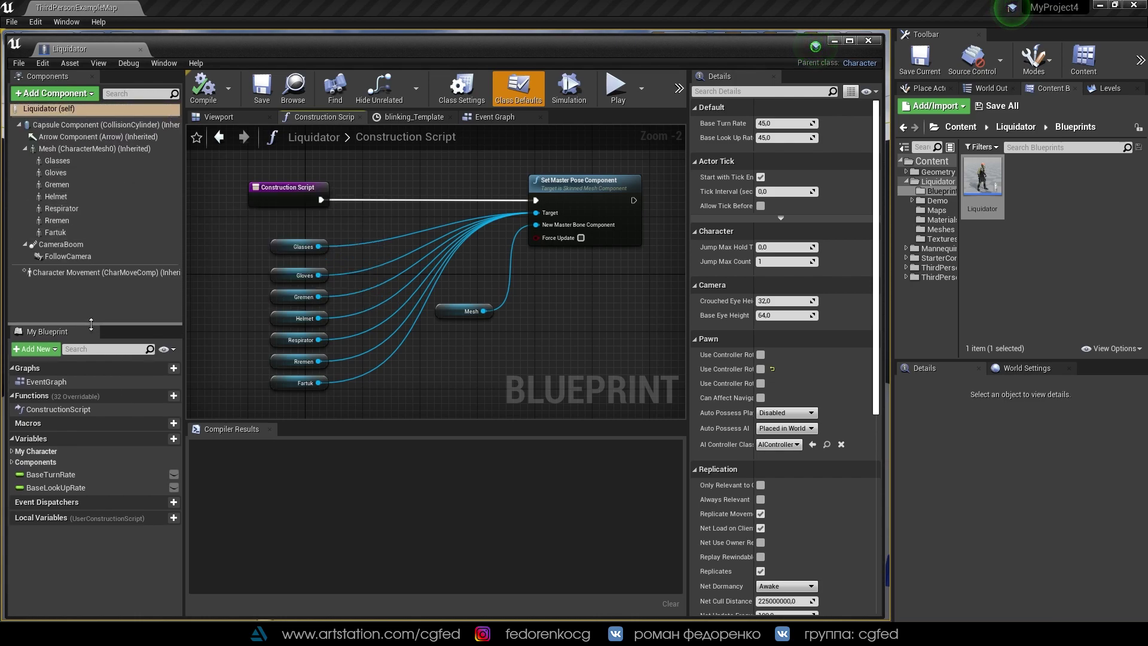
left_click(118, 152)
In the Viewport, zoom in on the character's gas-masked head and select the Glasses component
left_click(219, 117)
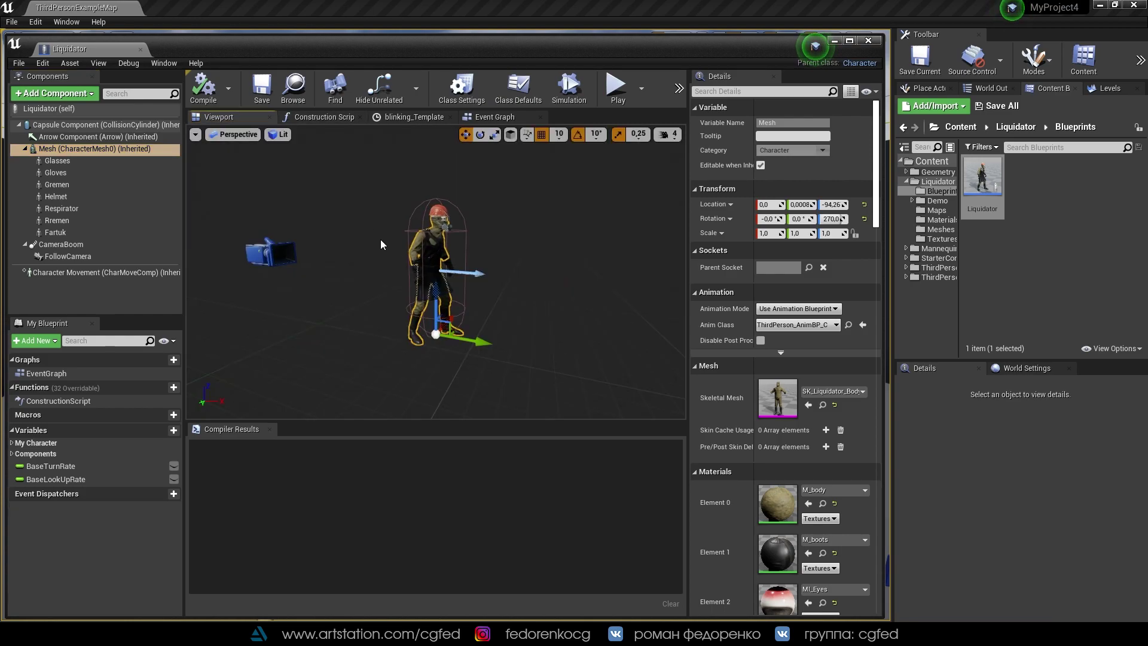
left_click_drag(543, 252, 527, 198)
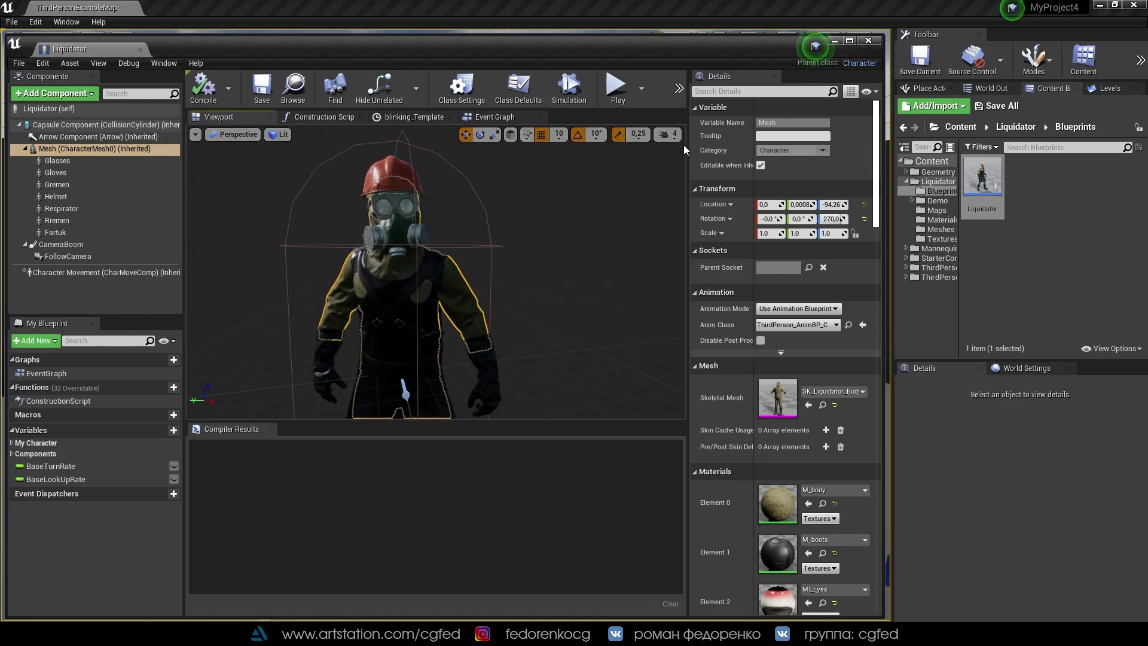
left_click(666, 134)
mouse_move(526, 239)
left_mouse_down()
mouse_move(515, 180)
mouse_move(489, 281)
left_mouse_up()
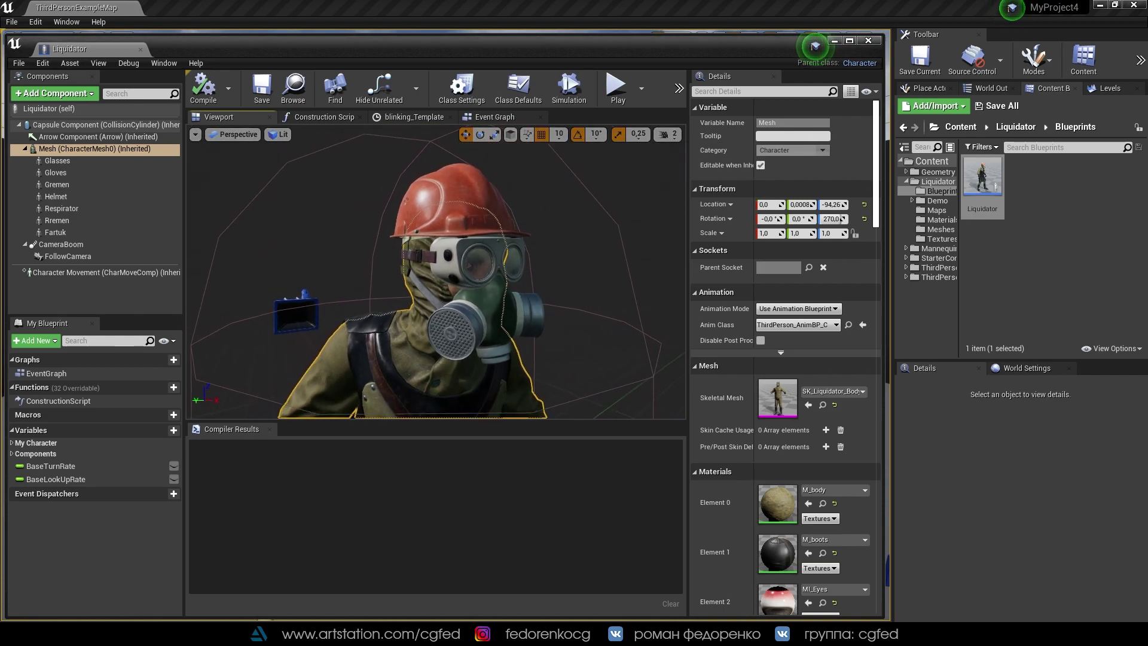
left_click(489, 281)
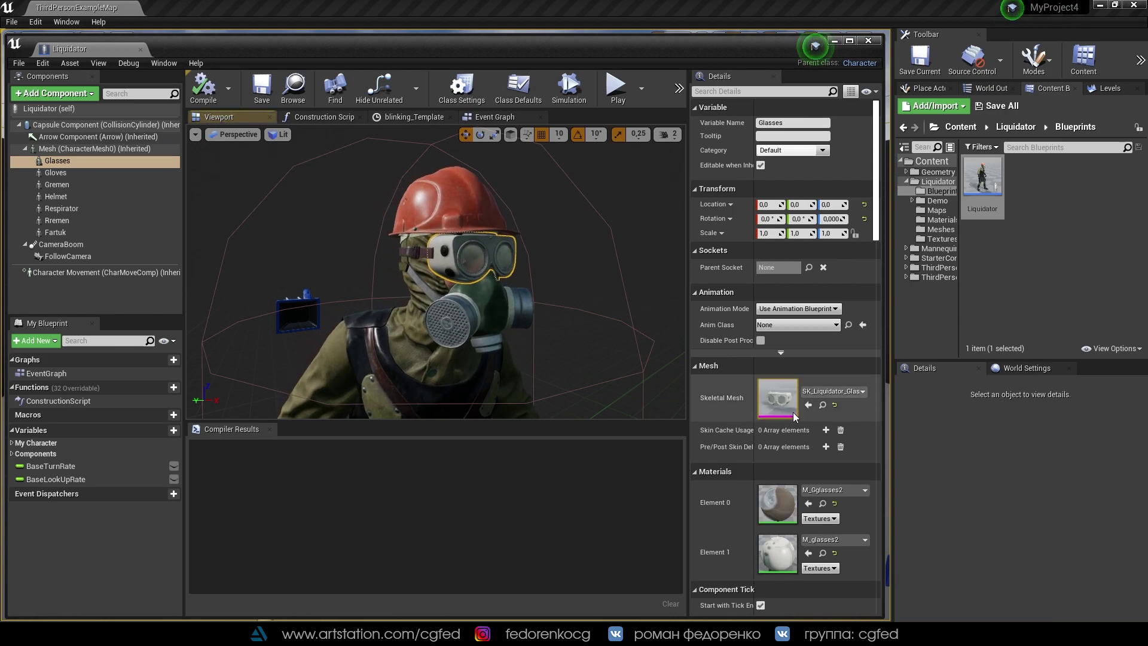
Try SK_Liquidator_Glasses1 on Glasses, then switch back to SK_Liquidator_Glasses2
left_click(824, 393)
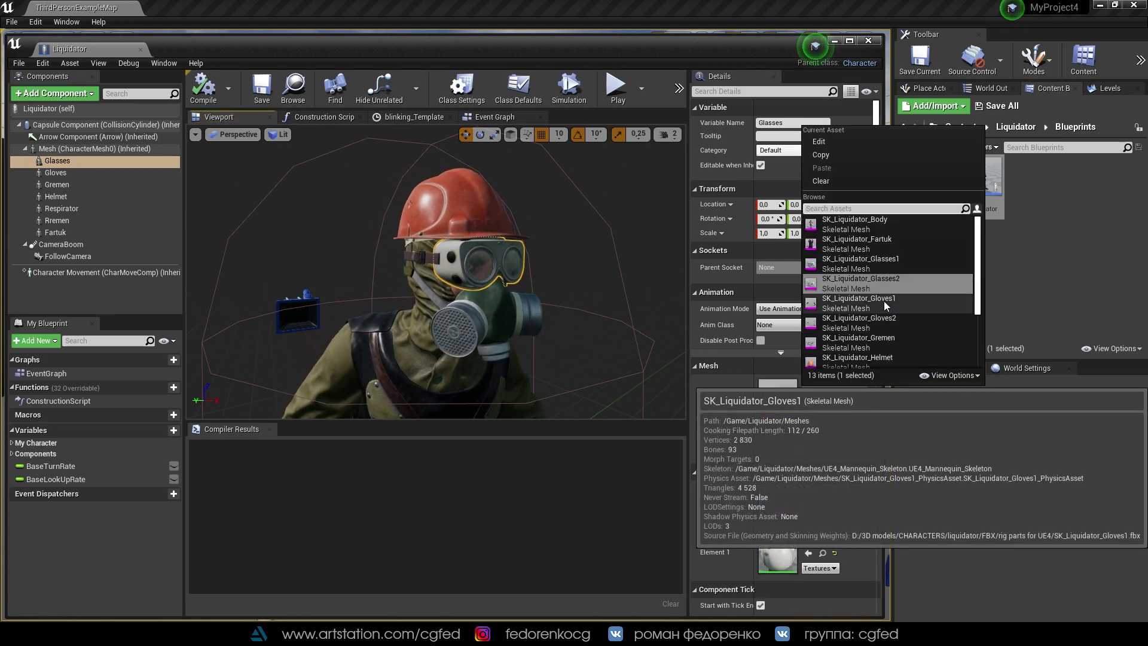
left_click(889, 263)
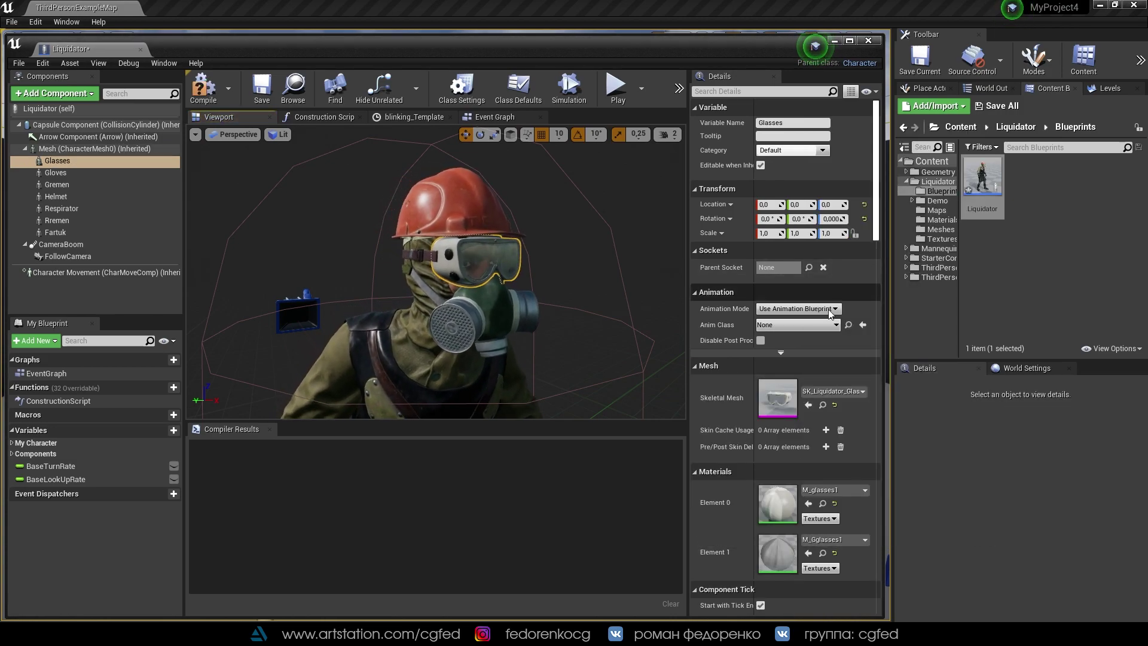
left_click(834, 390)
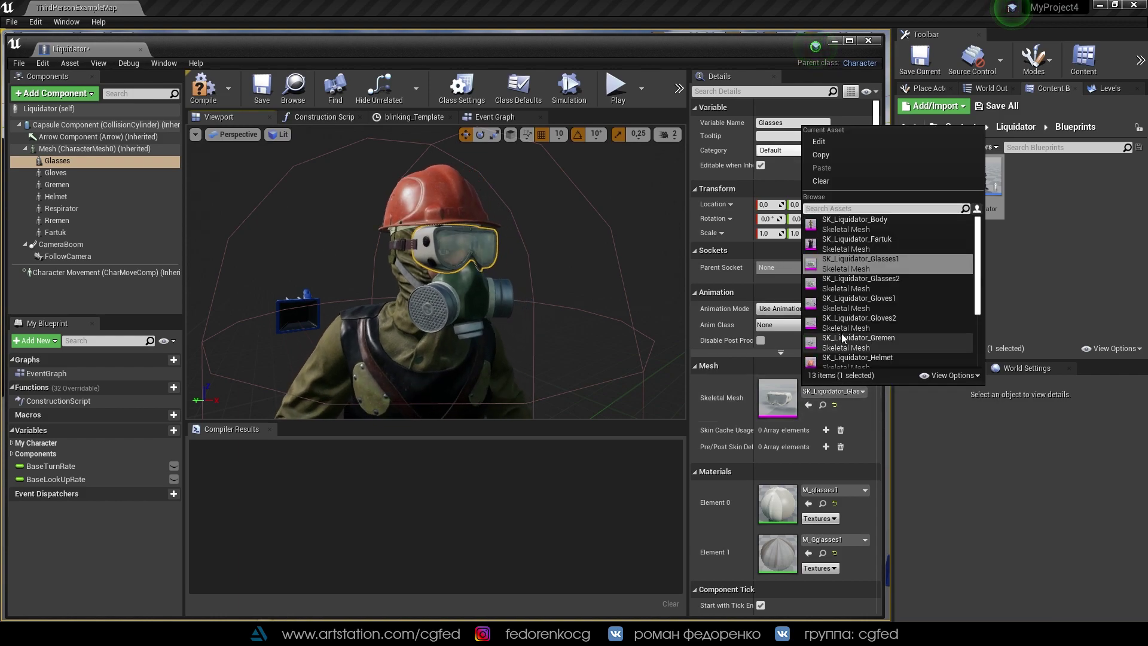
left_click(881, 282)
Compile and save the Liquidator blueprint, then close it
left_click(203, 87)
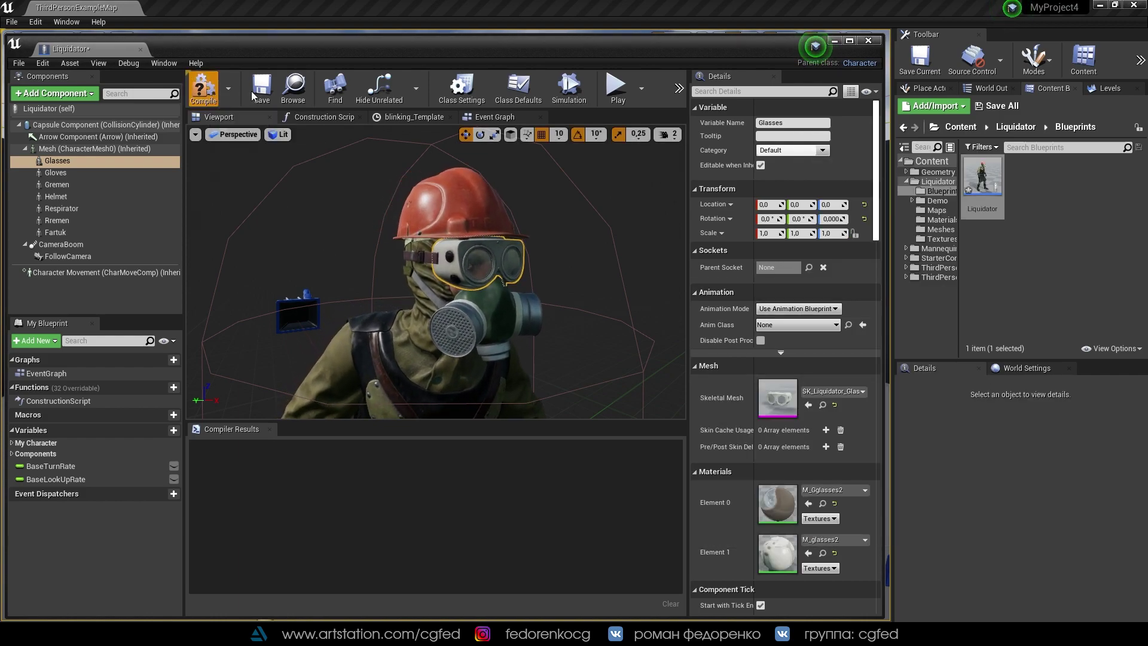
left_click(262, 87)
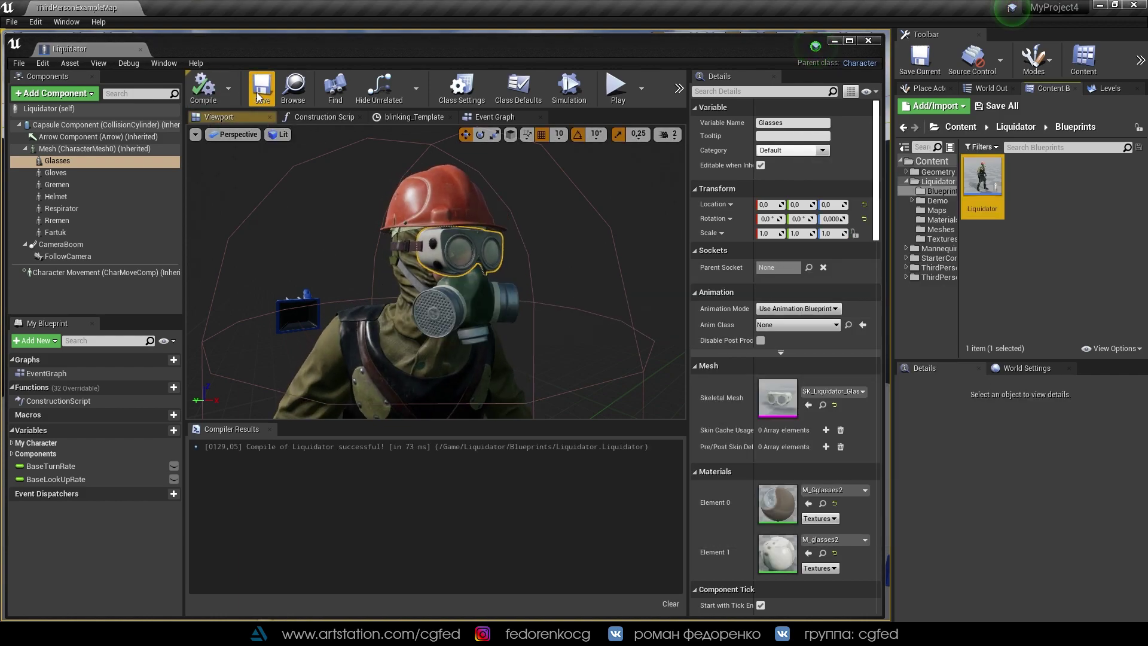
left_click(865, 42)
Browse the Liquidator Maps, Textures and Mannequin folders, widening the folder tree
left_click(938, 211)
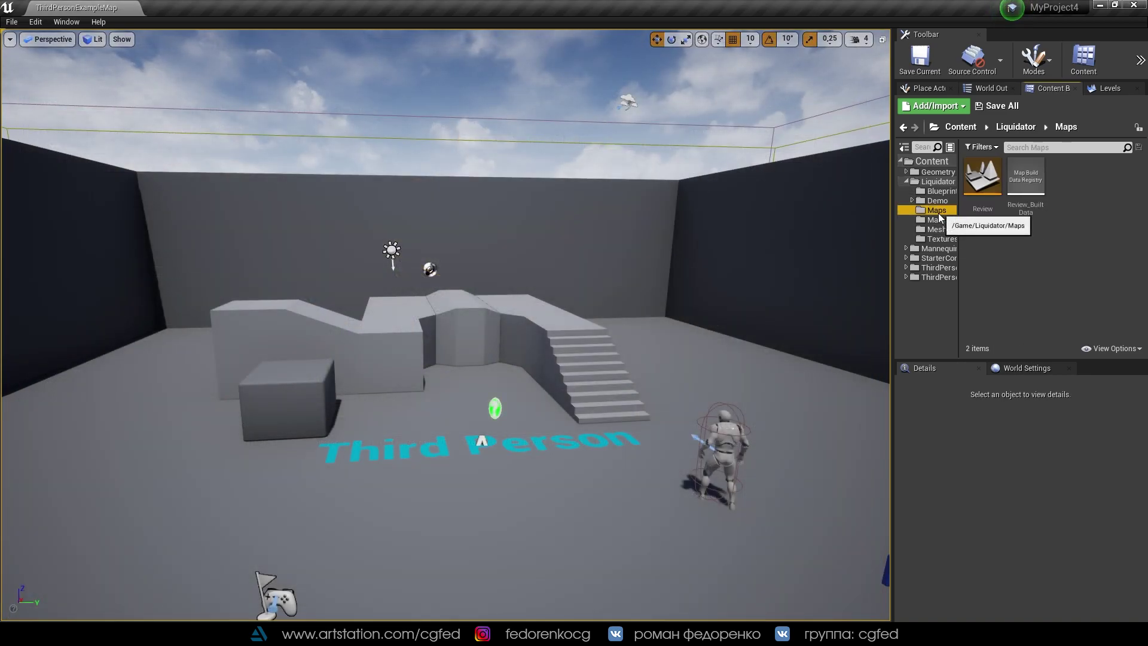
left_click(941, 238)
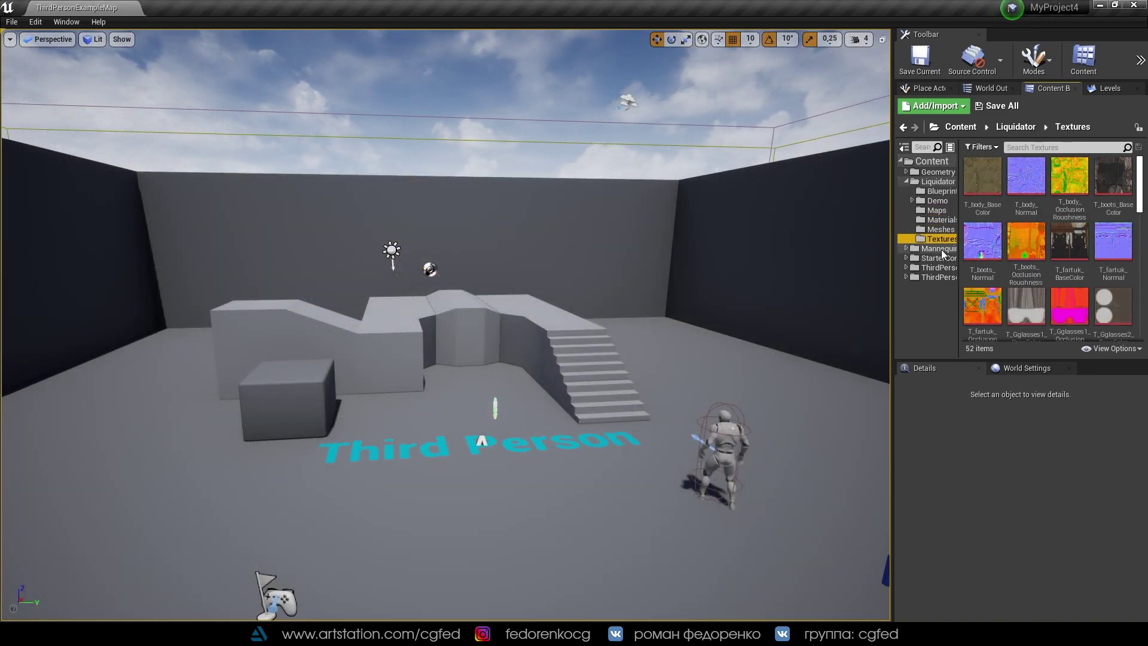
left_click(942, 249)
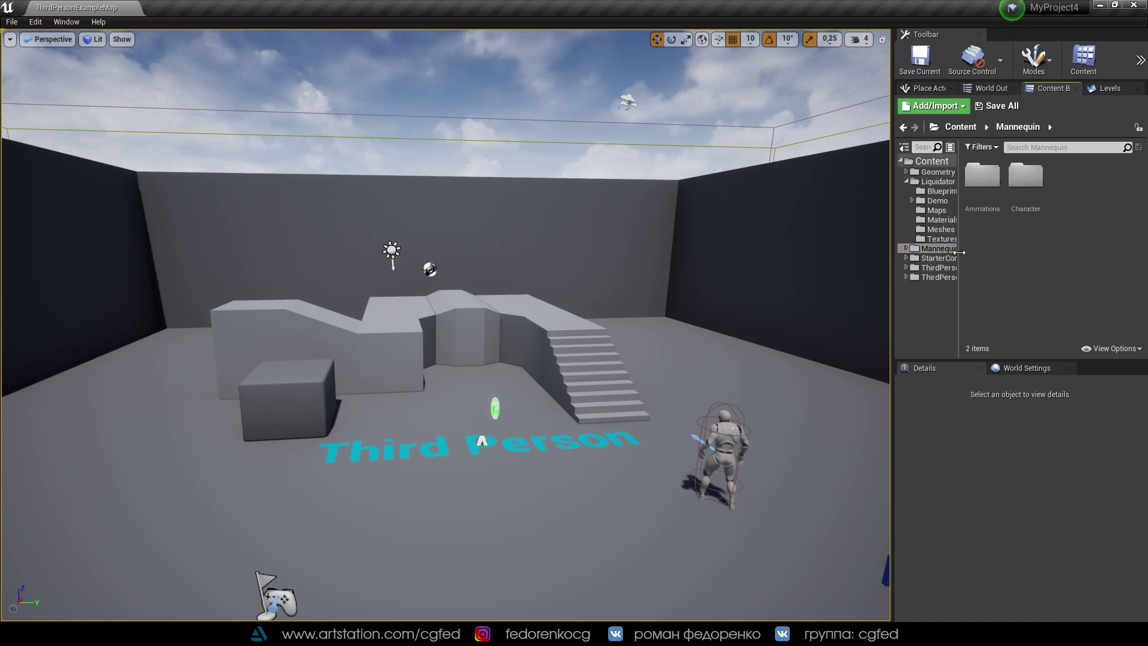
left_click_drag(959, 252, 995, 253)
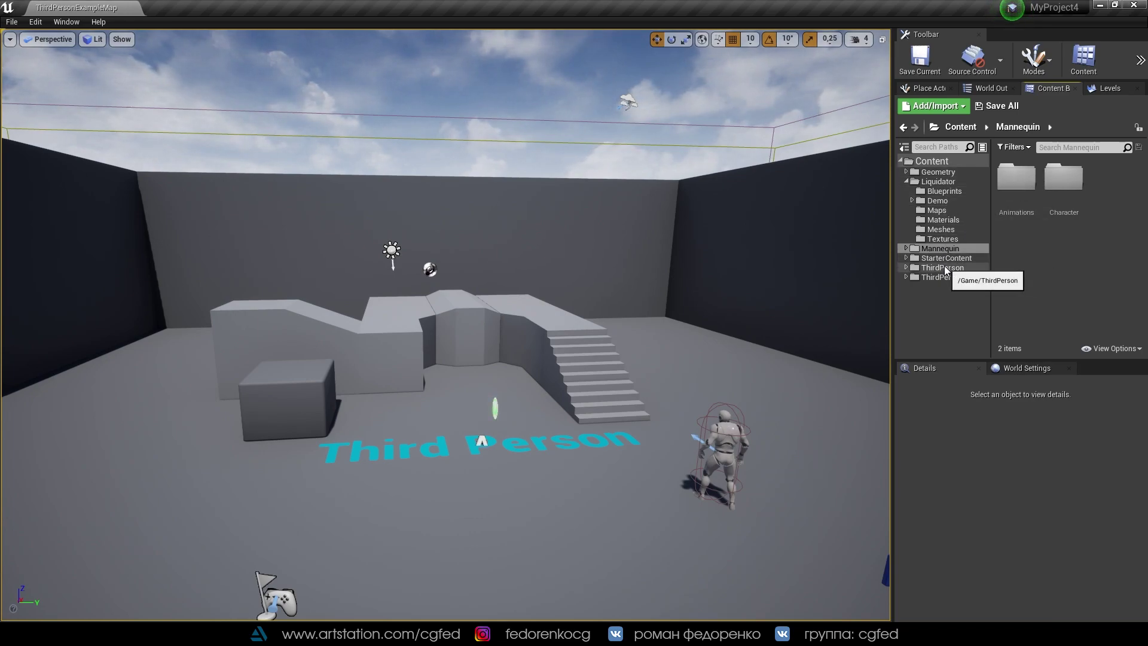
Open the ThirdPersonCharacter blueprint from ThirdPersonBP/Blueprints
double_click(1058, 201)
left_click(943, 297)
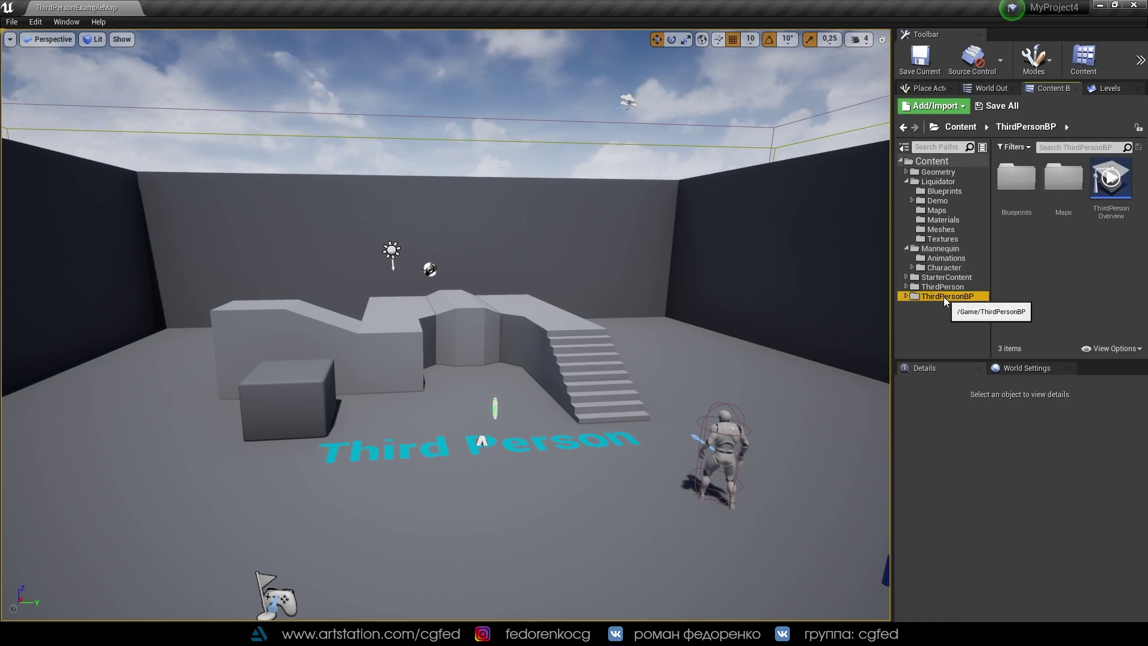
double_click(1016, 180)
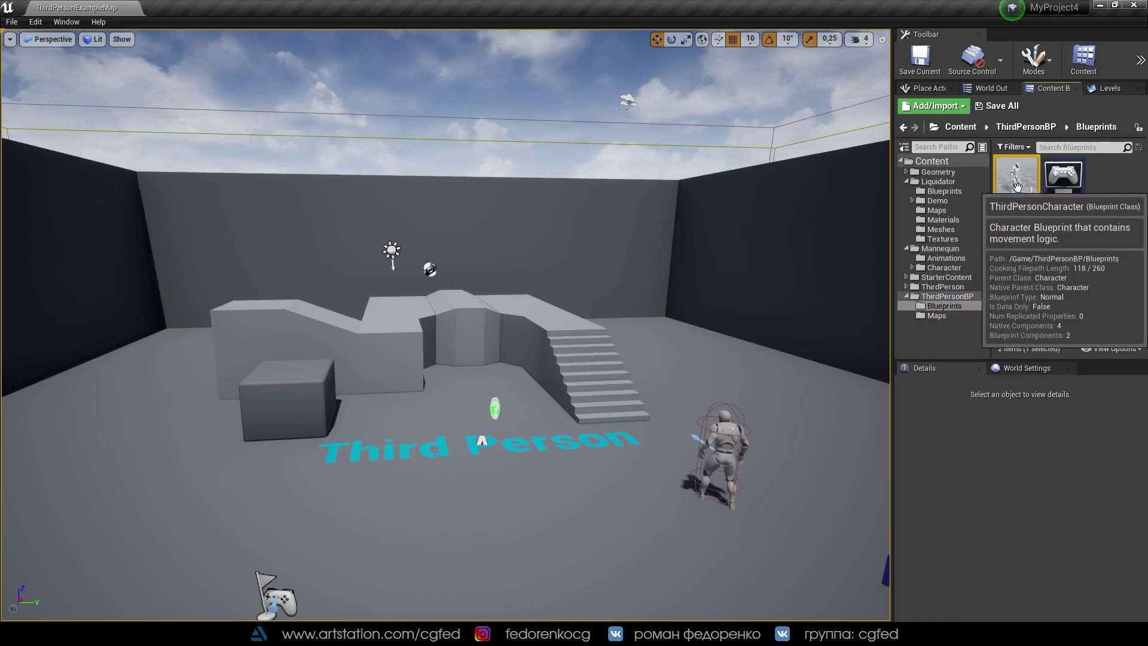
double_click(1017, 179)
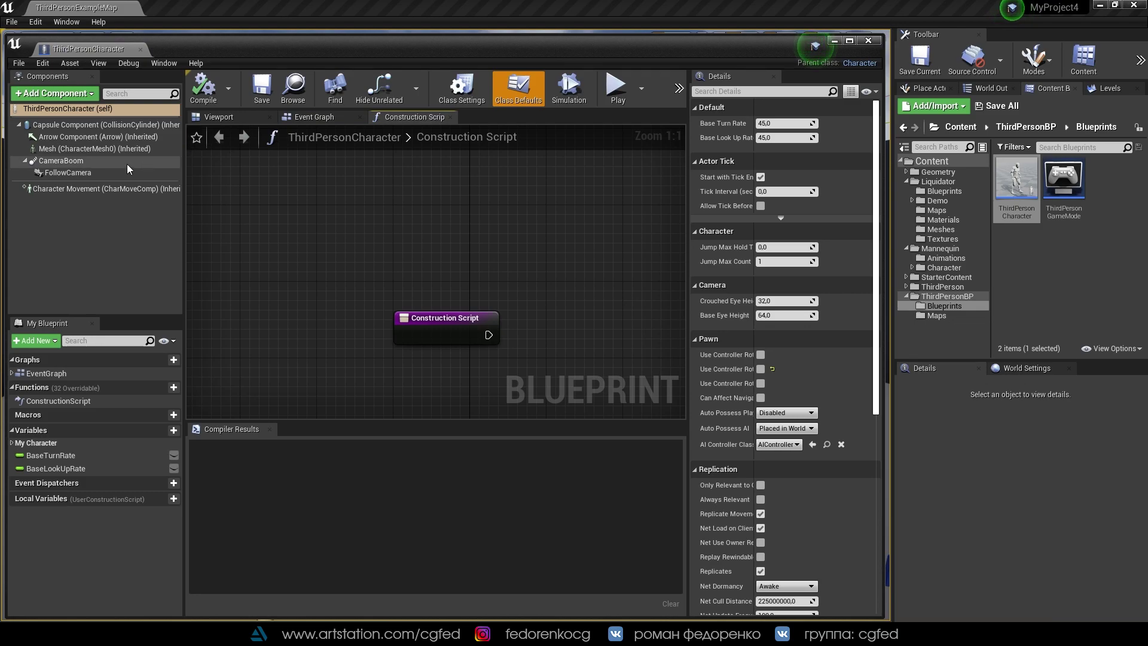
Set the ThirdPersonCharacter Mesh's Skeletal Mesh to SK_Liquidator_Body and return to the level
left_click(214, 117)
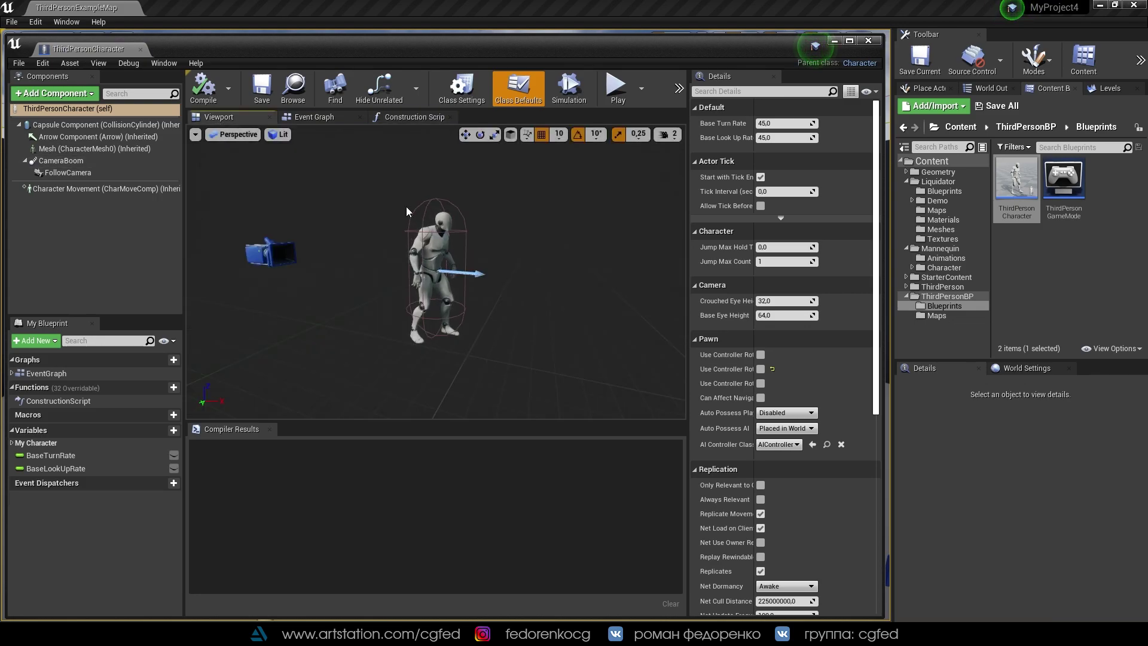
left_click(82, 149)
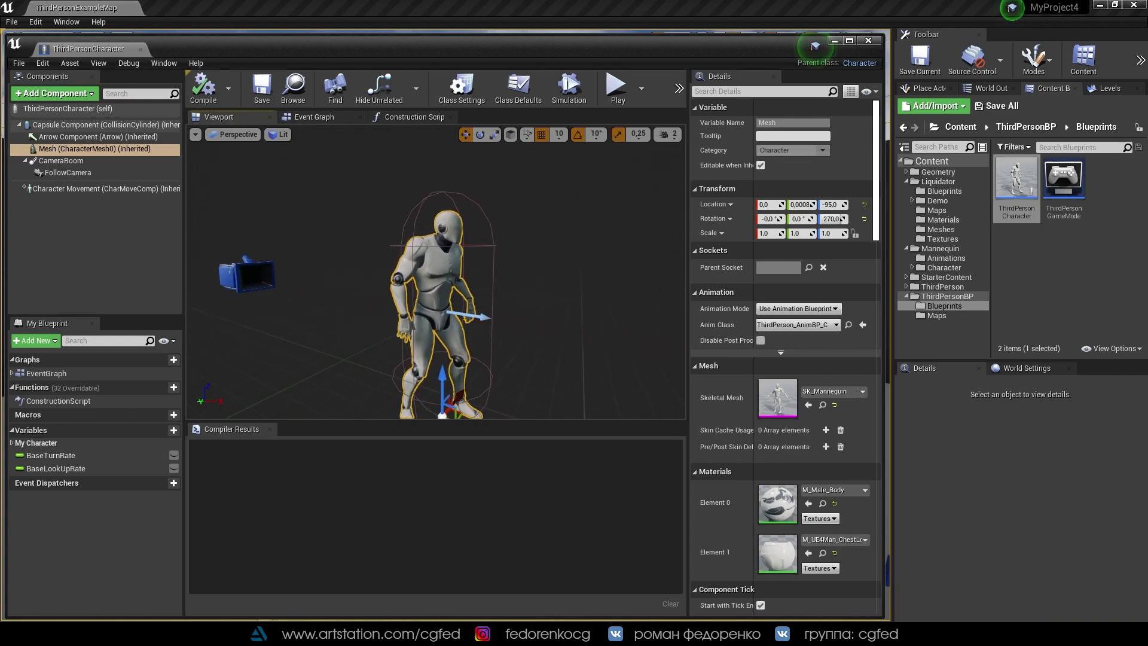
left_click(831, 391)
scroll(859, 299, "up", 3)
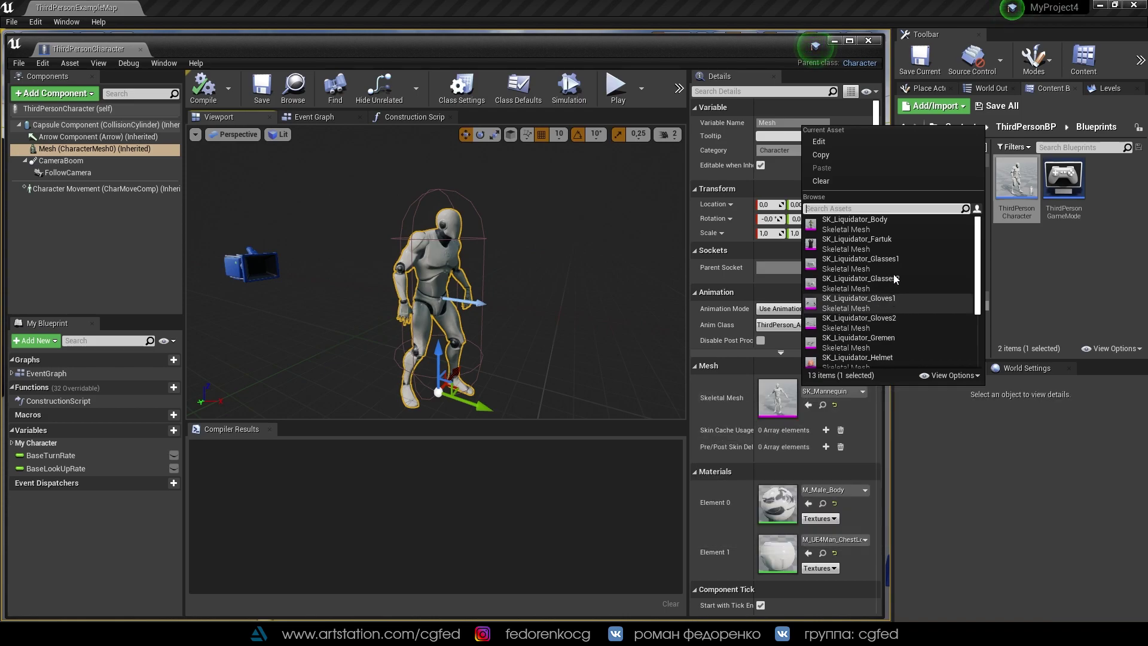
left_click(849, 242)
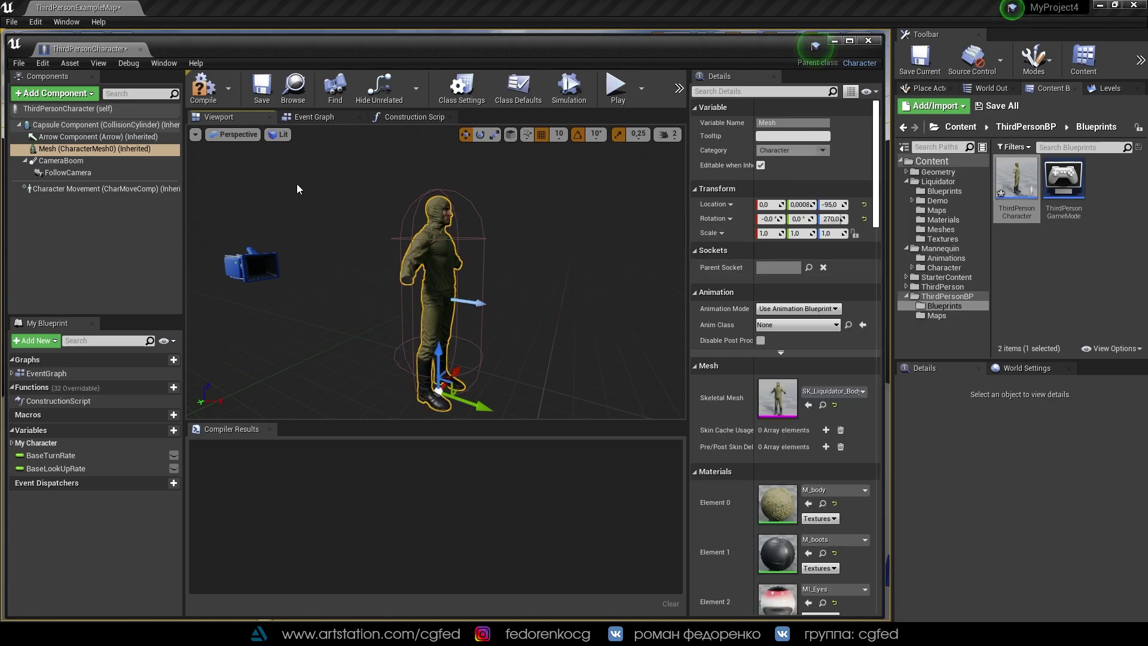
left_click(834, 42)
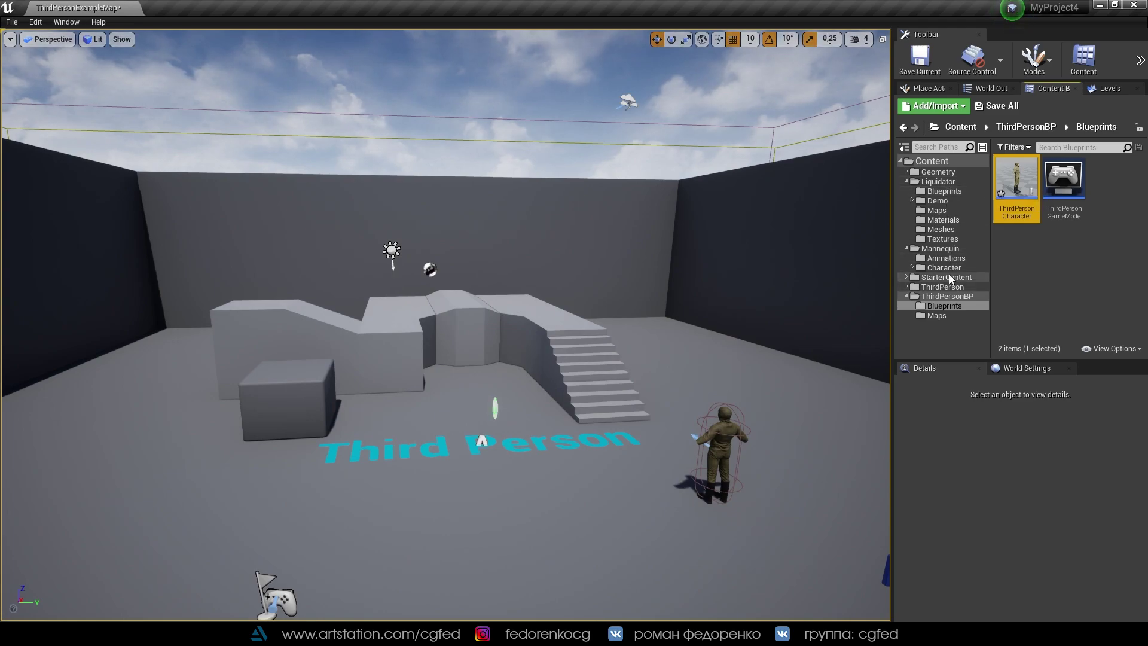
Assign UE4_Mannequin_Skeleton to SK_Liquidator_Body in Liquidator/Meshes, accepting the bone merge
left_click(941, 230)
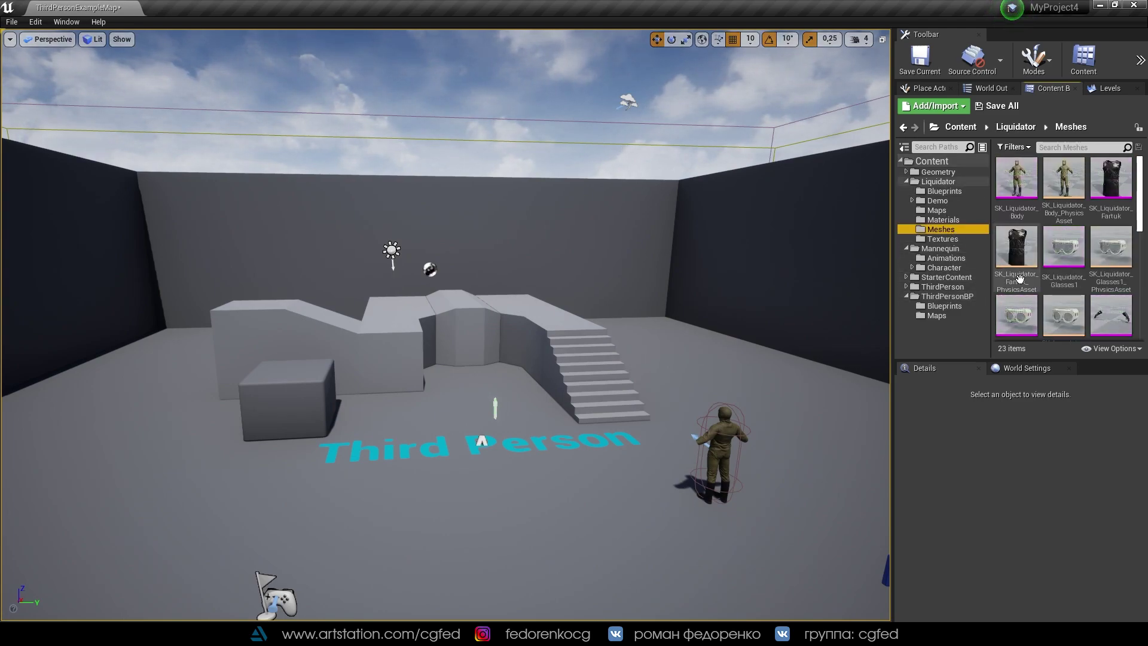
mouse_move(1017, 187)
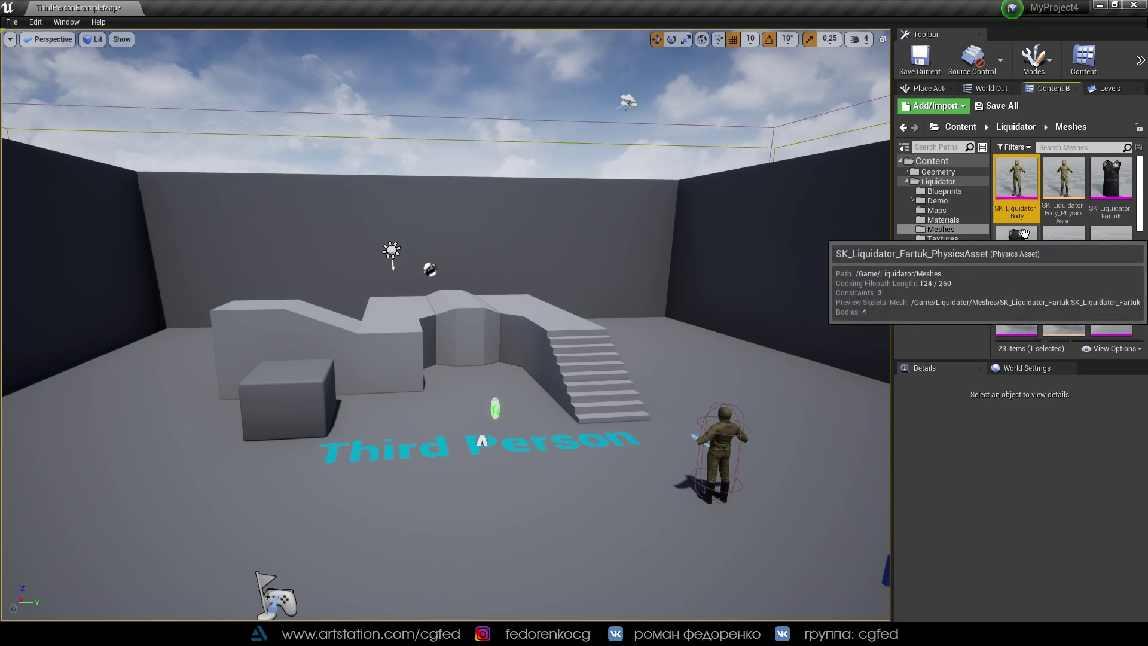
right_click(1015, 190)
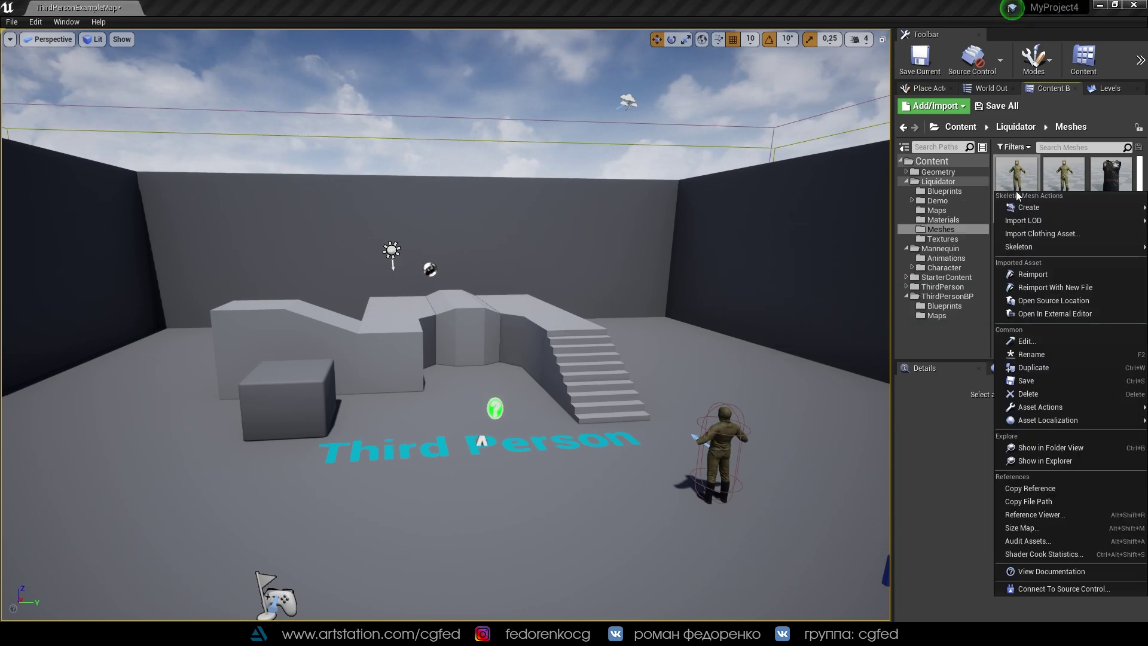
mouse_move(1025, 246)
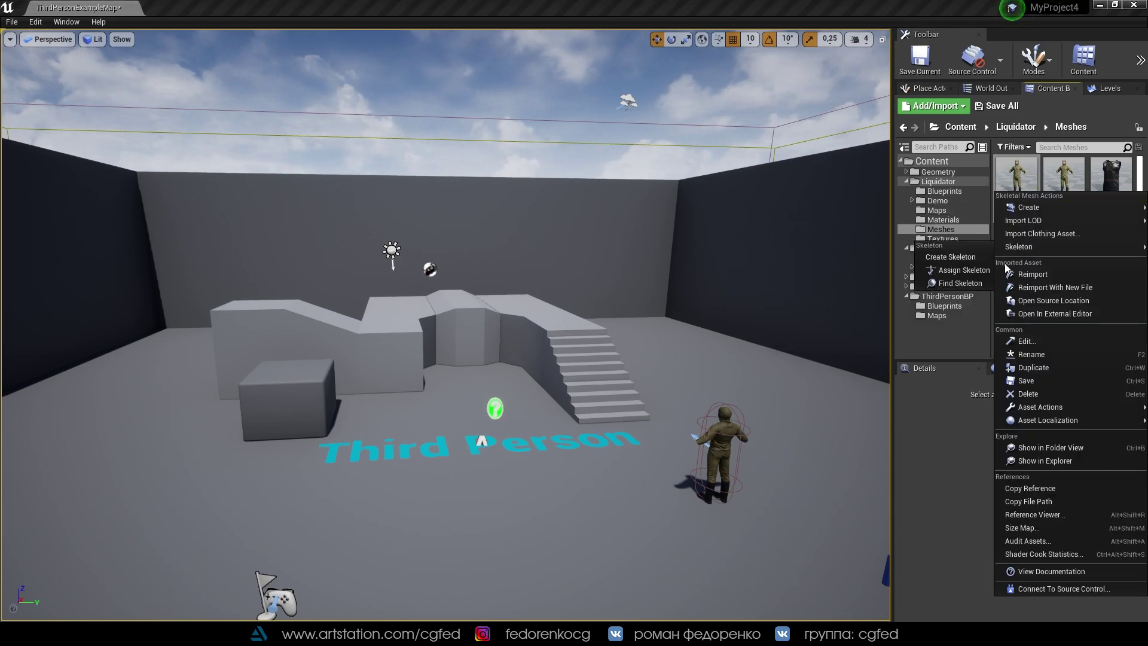
left_click(964, 270)
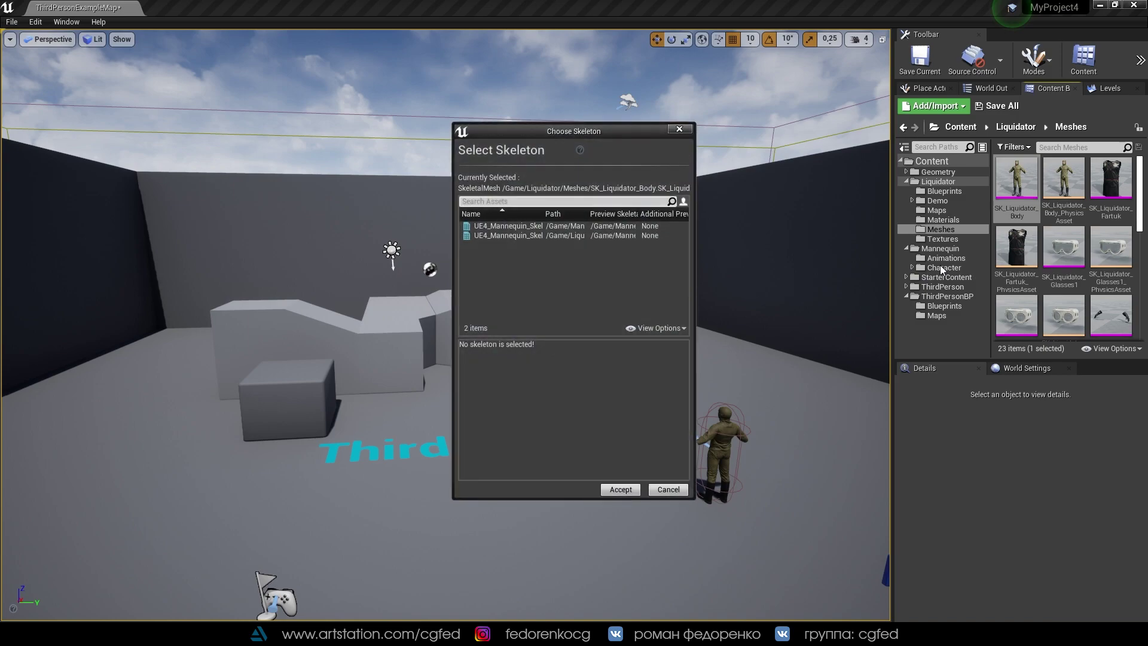
left_click(508, 226)
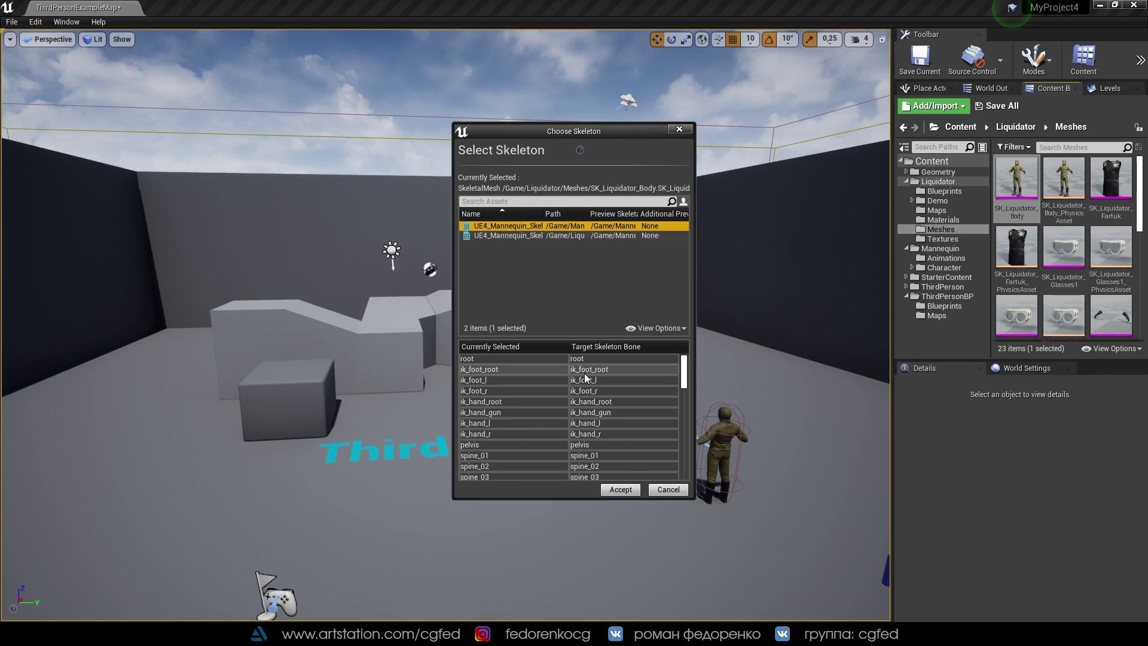
left_click(621, 489)
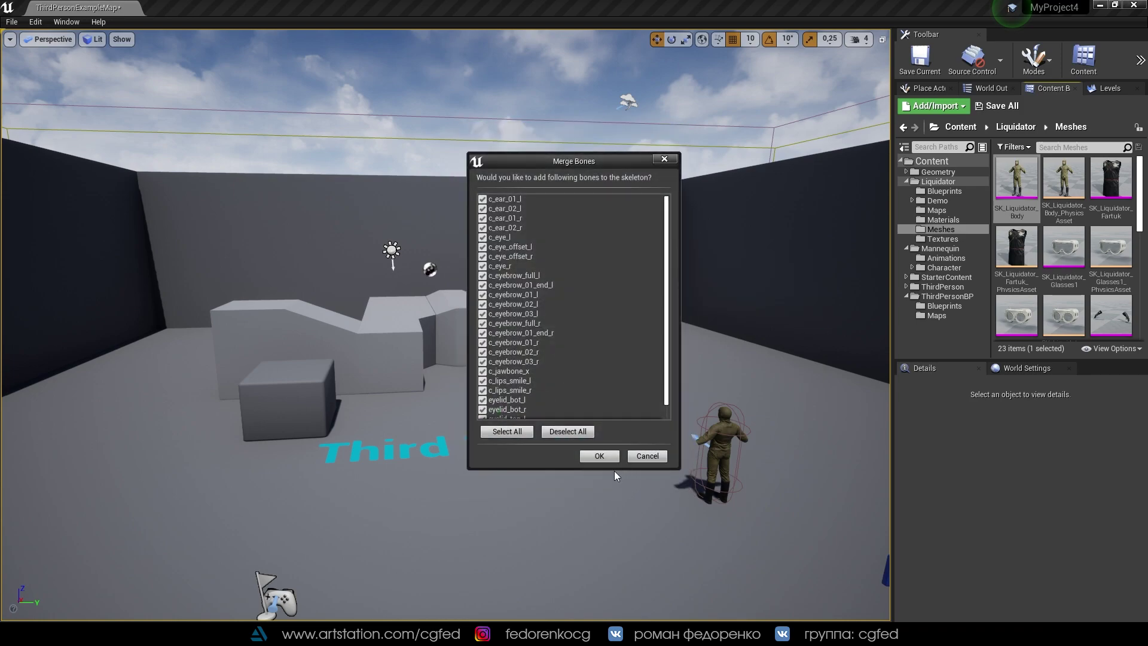
left_click(599, 456)
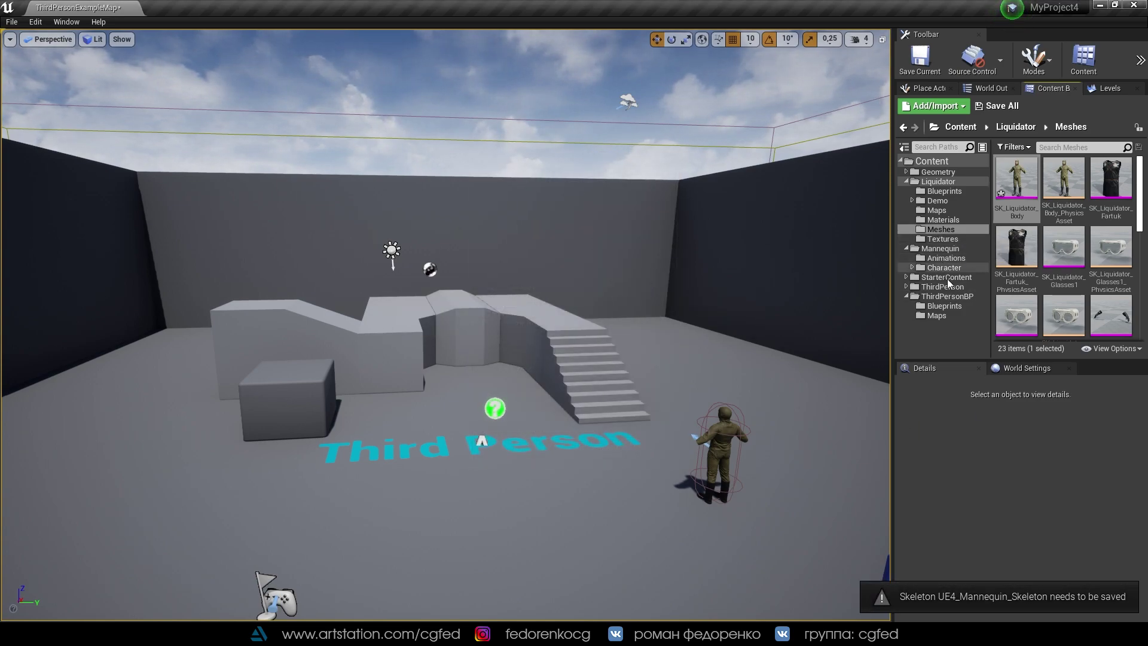
left_click(949, 297)
In ThirdPersonCharacter, set the Mesh's Anim Class to ThirdPerson_AnimBP and compile
double_click(1017, 179)
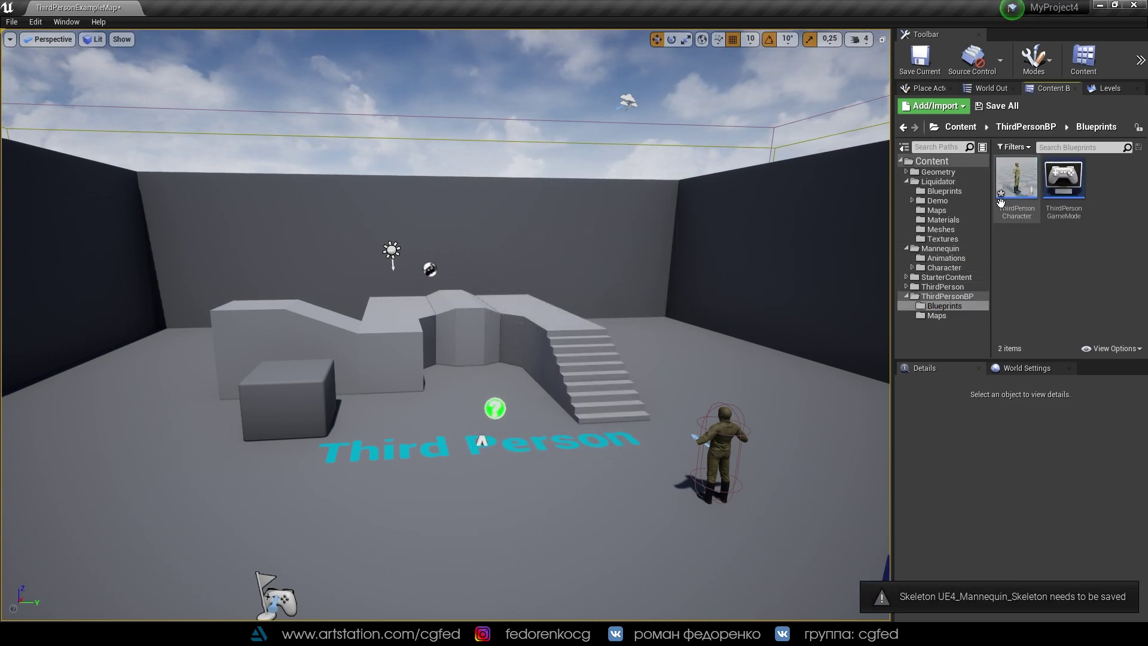
double_click(1015, 183)
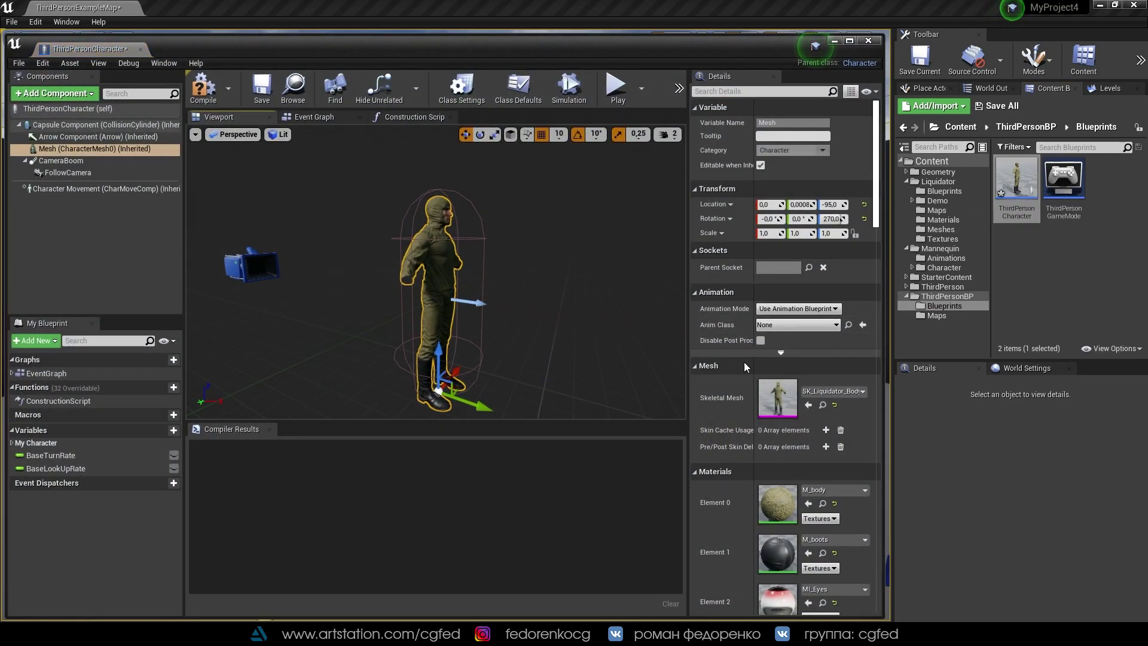
left_click(772, 326)
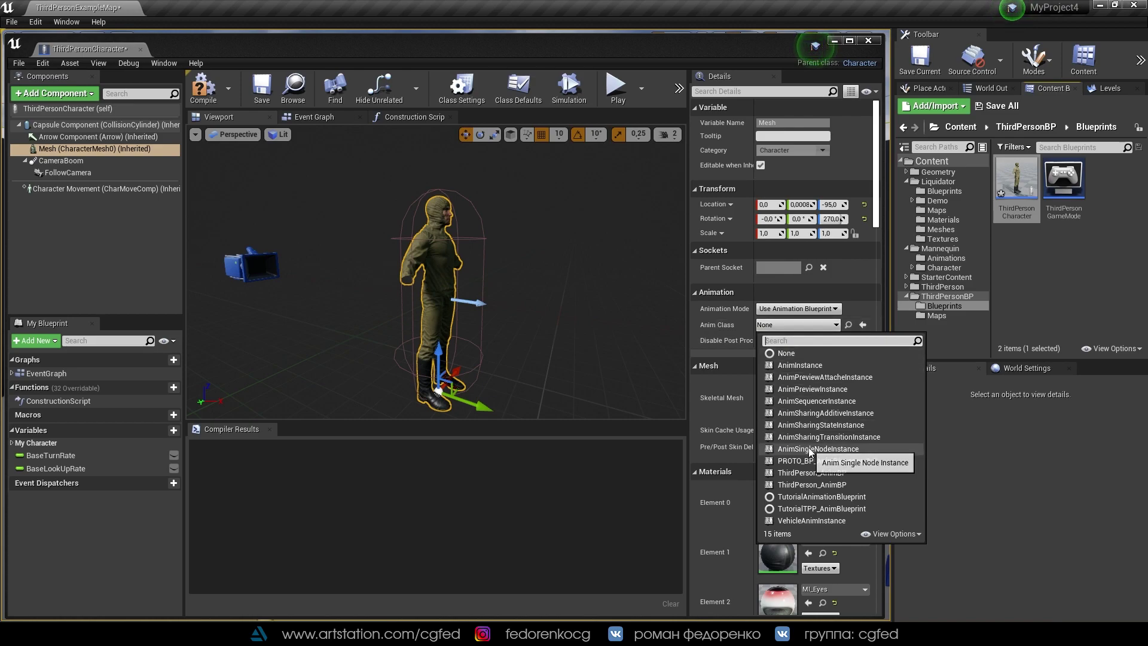
left_click(828, 475)
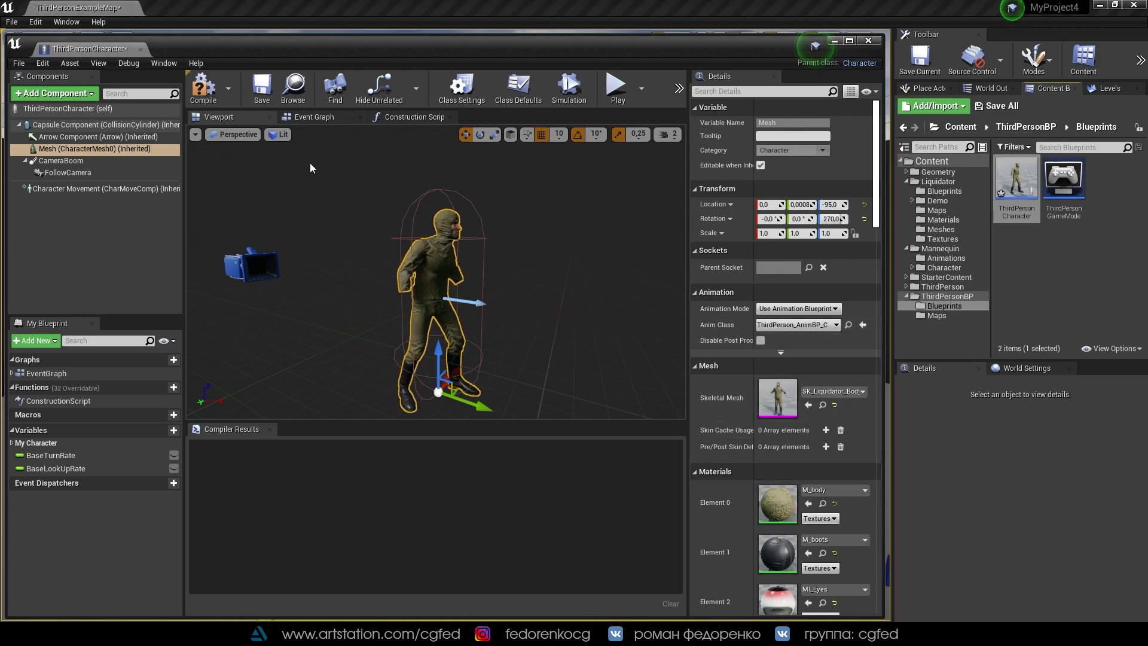
left_click(204, 88)
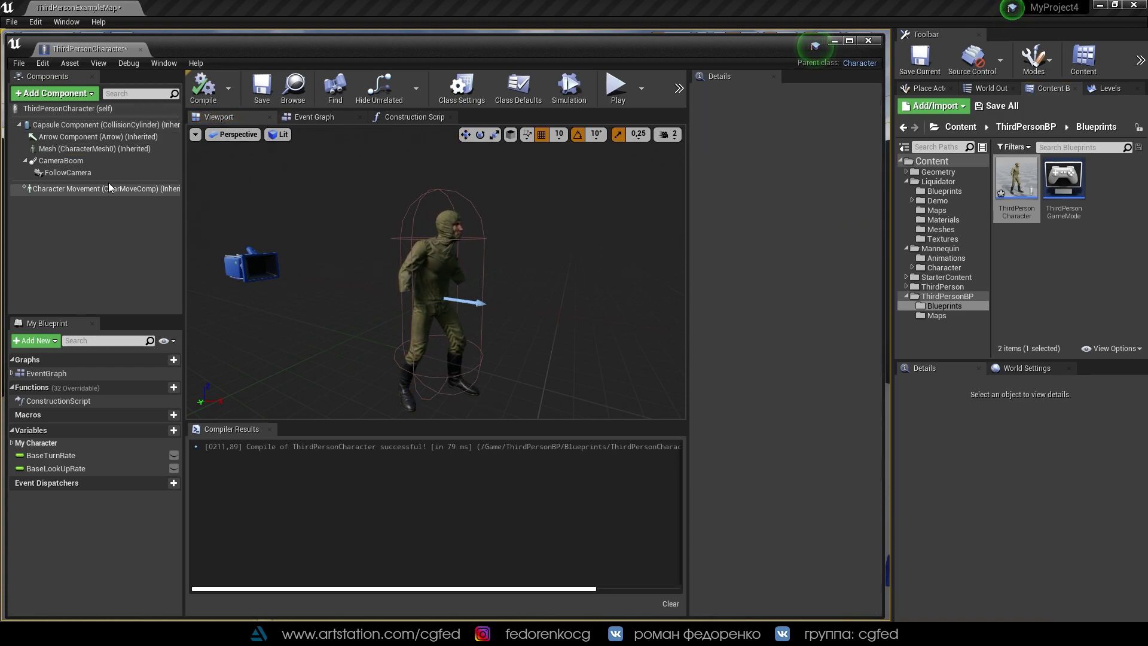
left_click(79, 150)
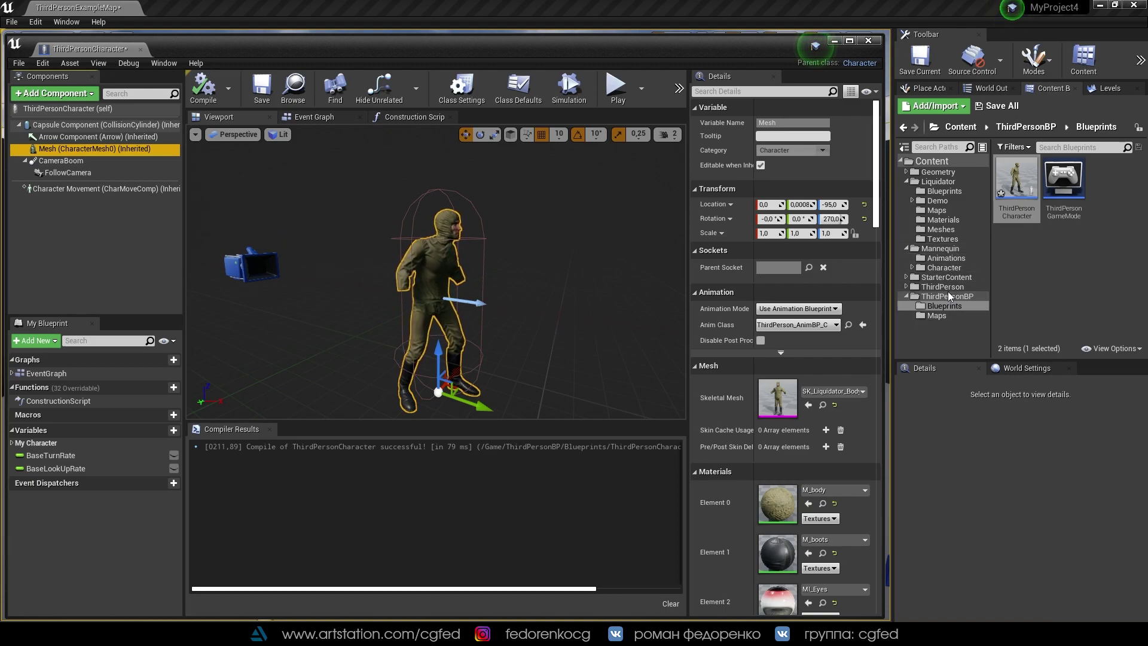
Filter the Liquidator Meshes folder to show only Skeletal Mesh assets
left_click(940, 229)
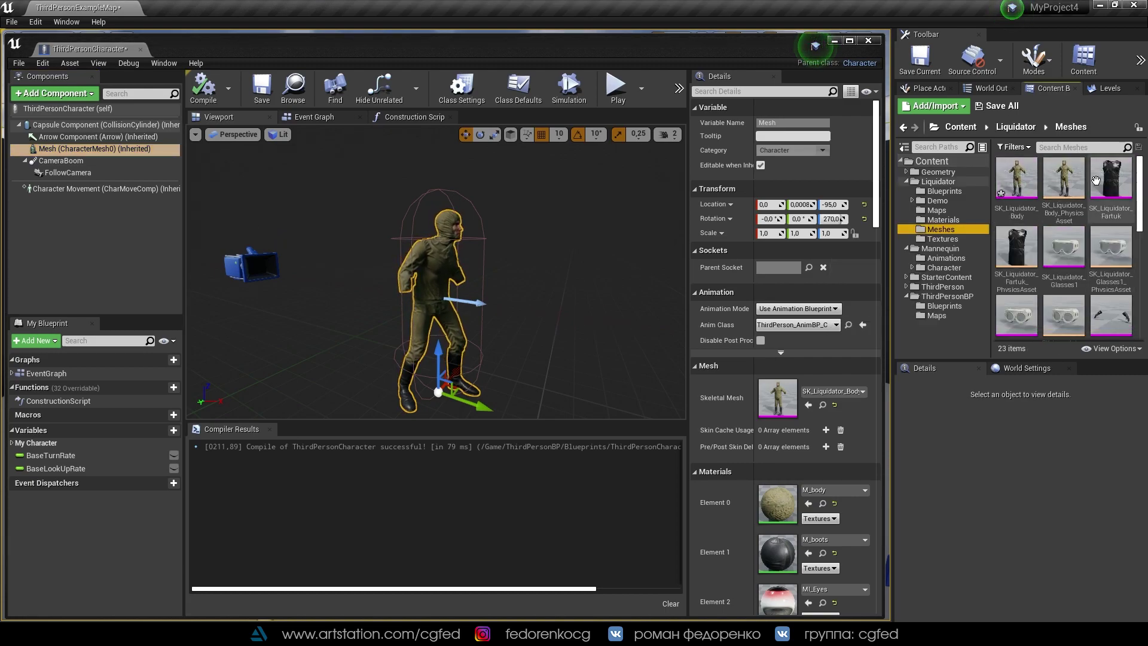
left_click(1015, 147)
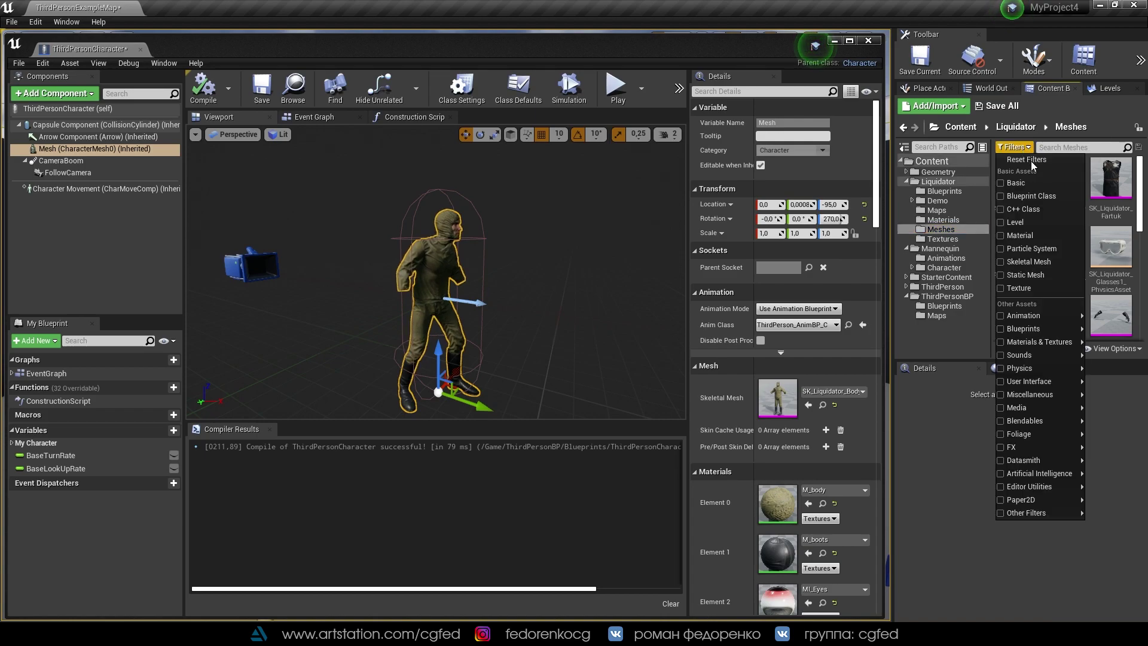
left_click(1028, 262)
Select the Fartuk, Glasses2, Gloves1, Gremen, Helmet and Respirator1 meshes and drop them onto Mesh (CharacterMesh0)
left_click(1065, 202)
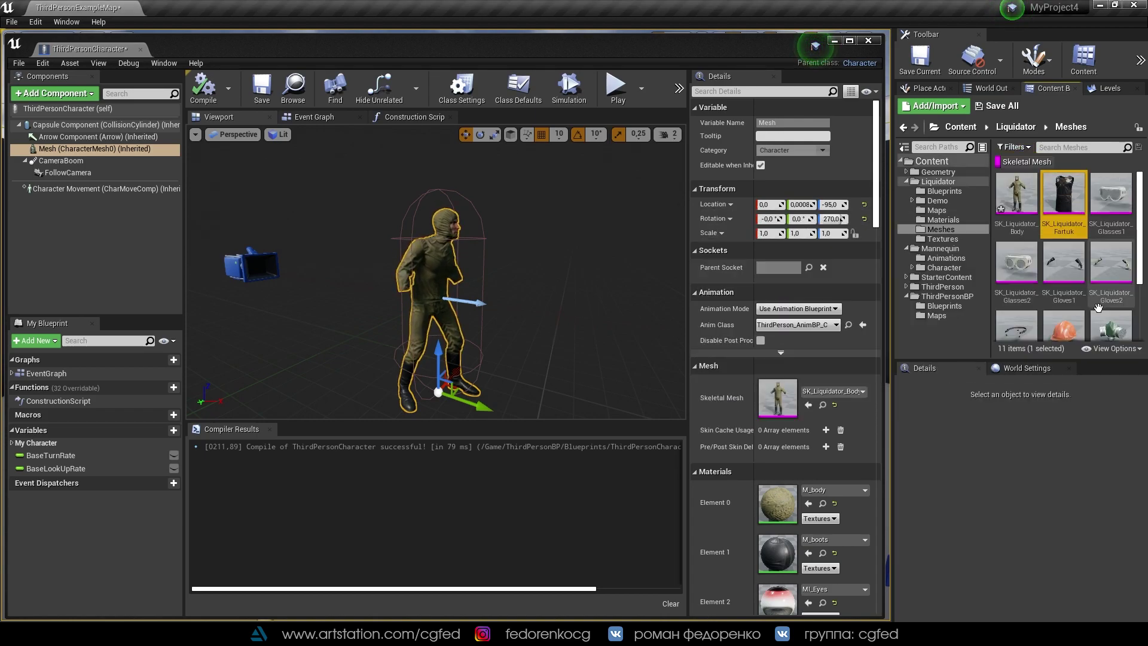
left_click(1007, 267, "ctrl")
left_click(1070, 266, "ctrl")
scroll(1070, 275, "down", 1)
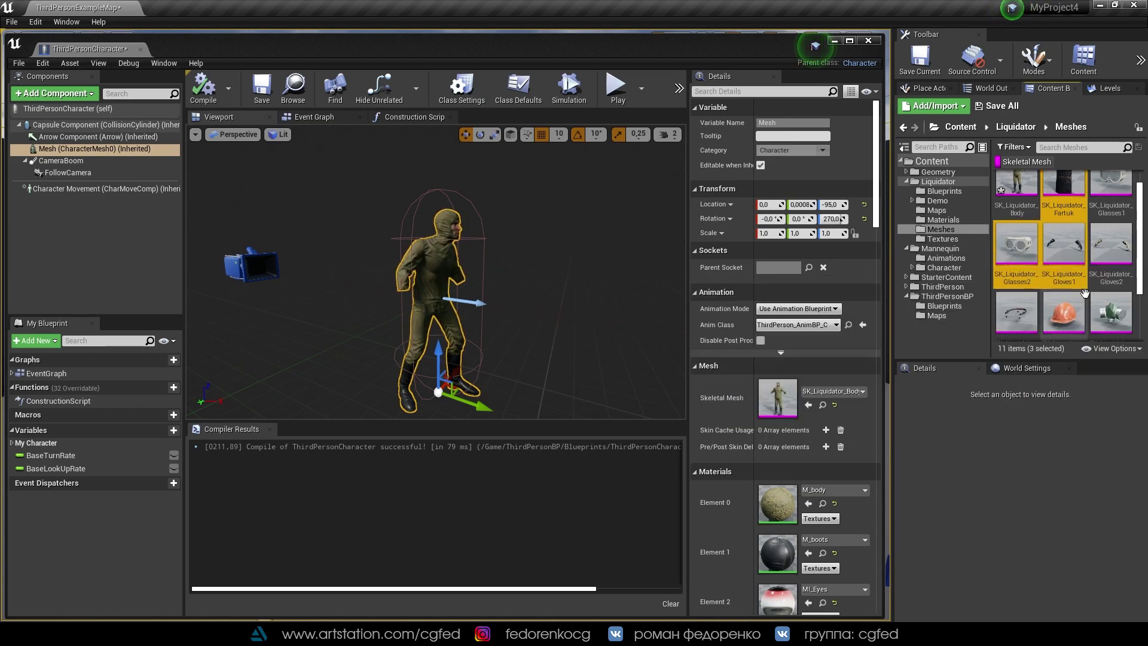
left_click(1038, 311, "ctrl")
left_click(1064, 274, "ctrl")
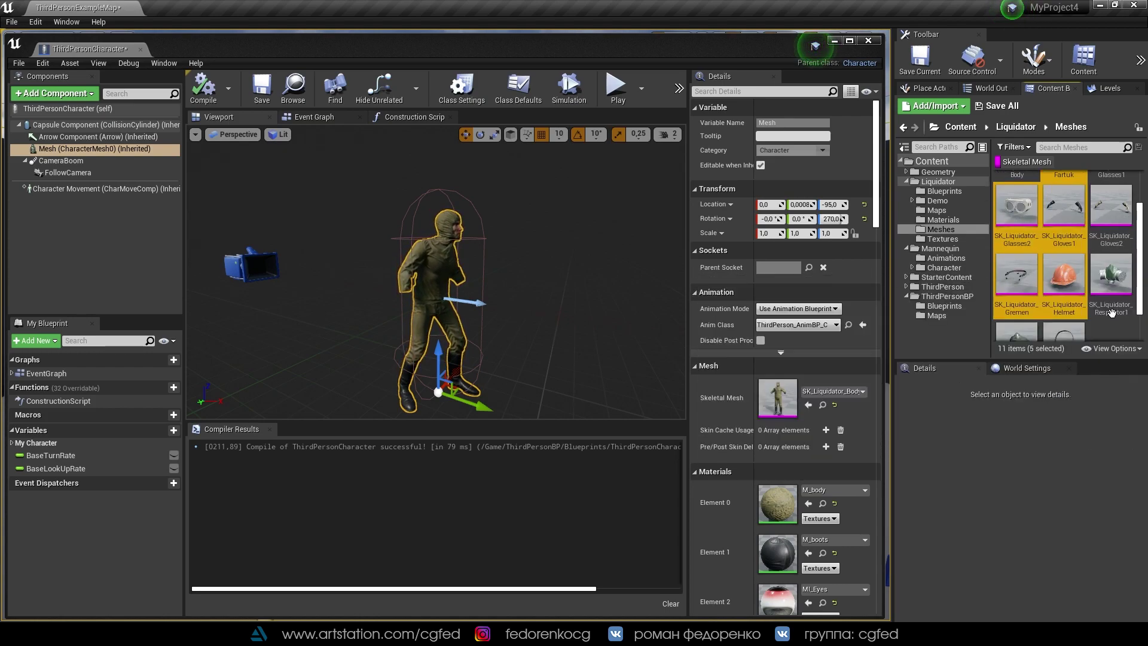
left_click(1111, 274, "ctrl")
scroll(1050, 310, "down", 1)
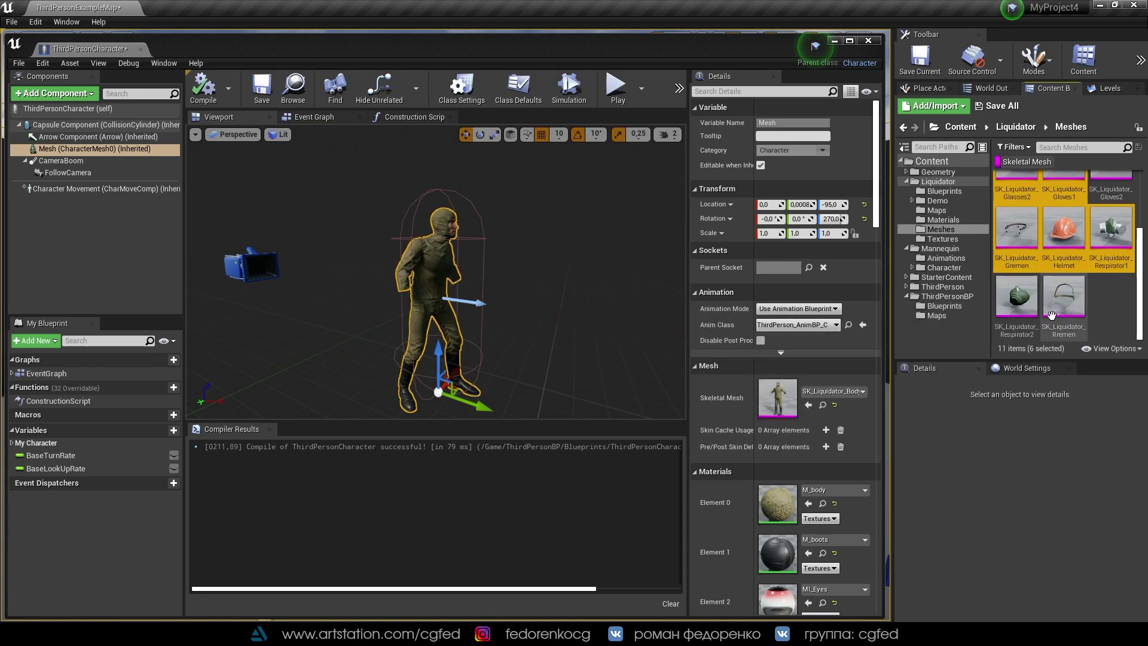
scroll(1103, 310, "up", 2)
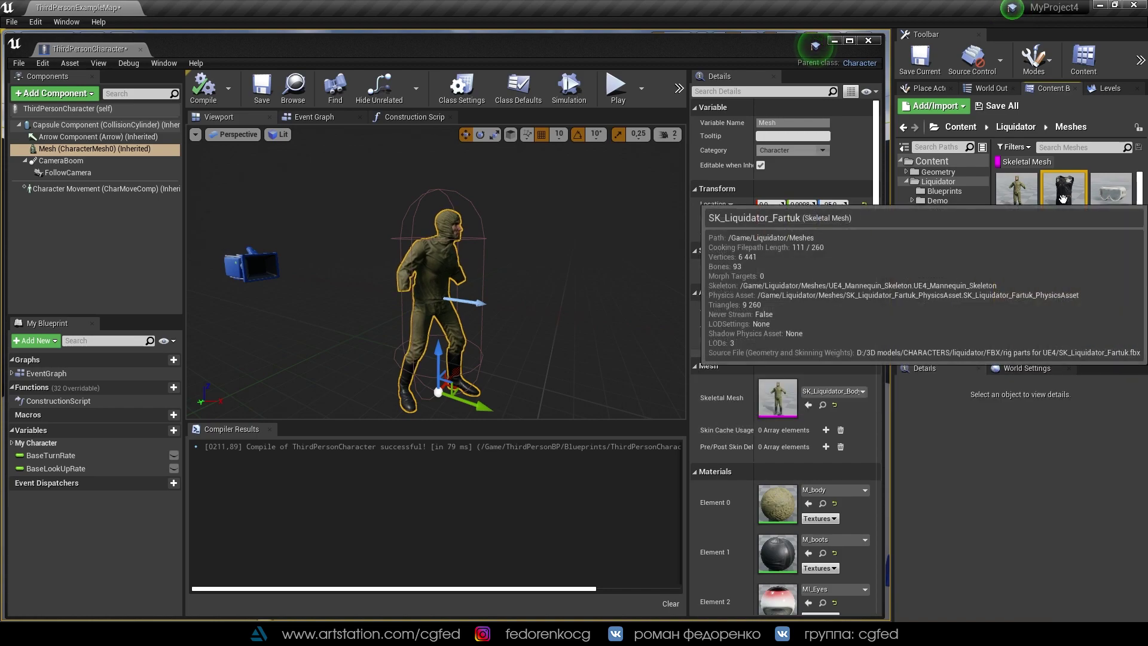
left_click_drag(1063, 197, 63, 149)
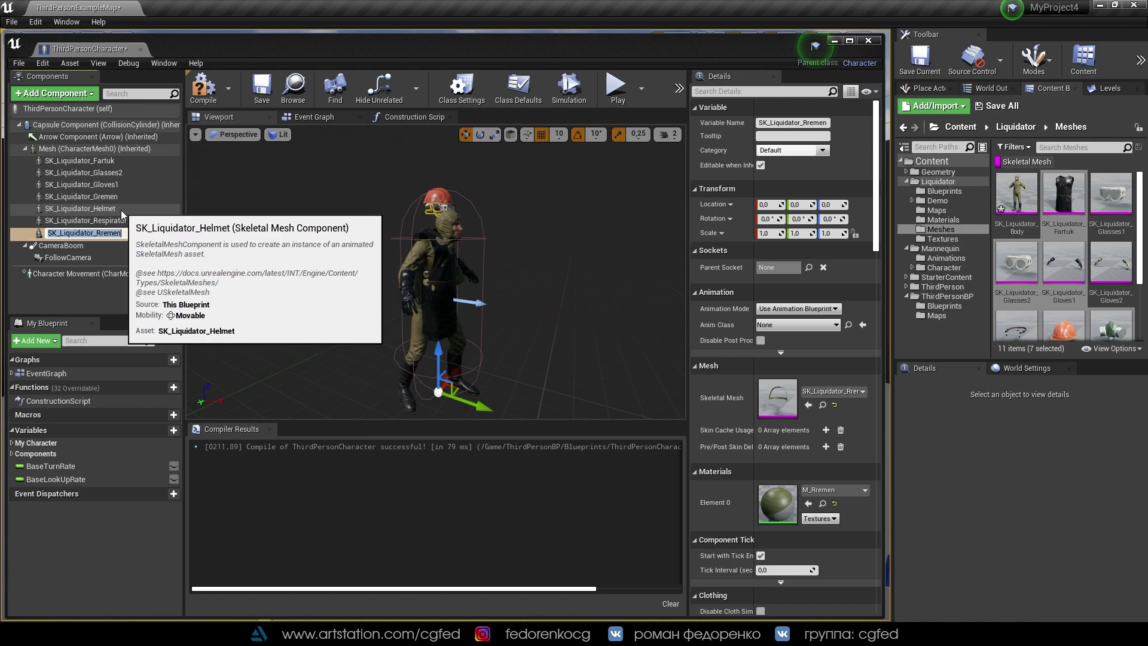
Rename the first two clothing components to Fartuk and Glasses
left_click(98, 162)
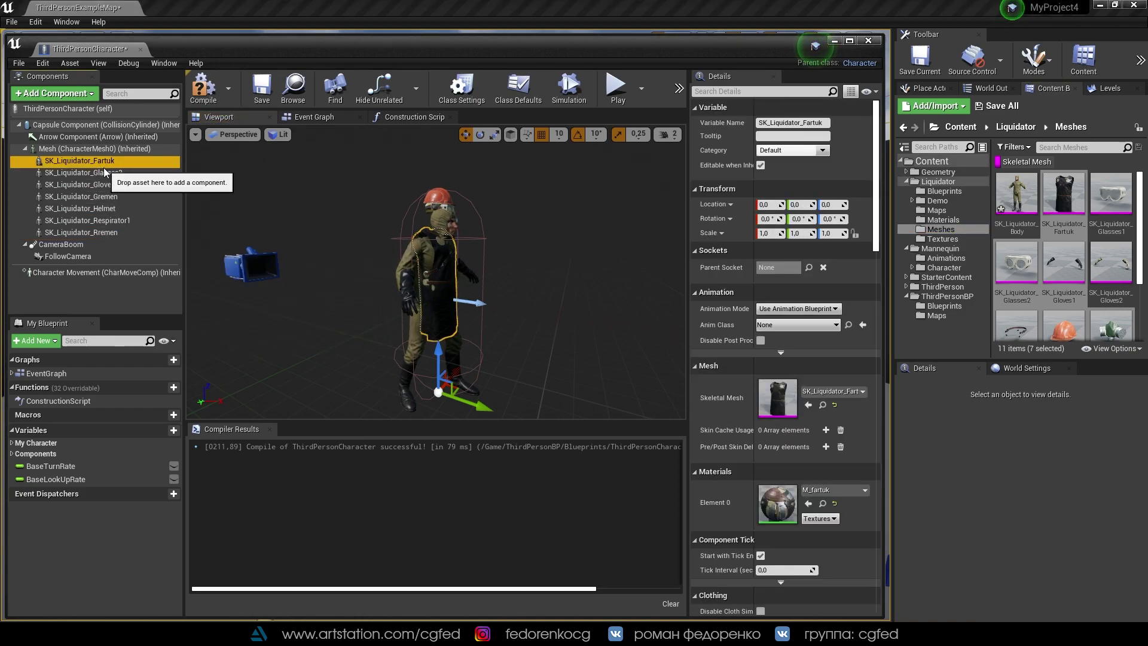
left_click(82, 161)
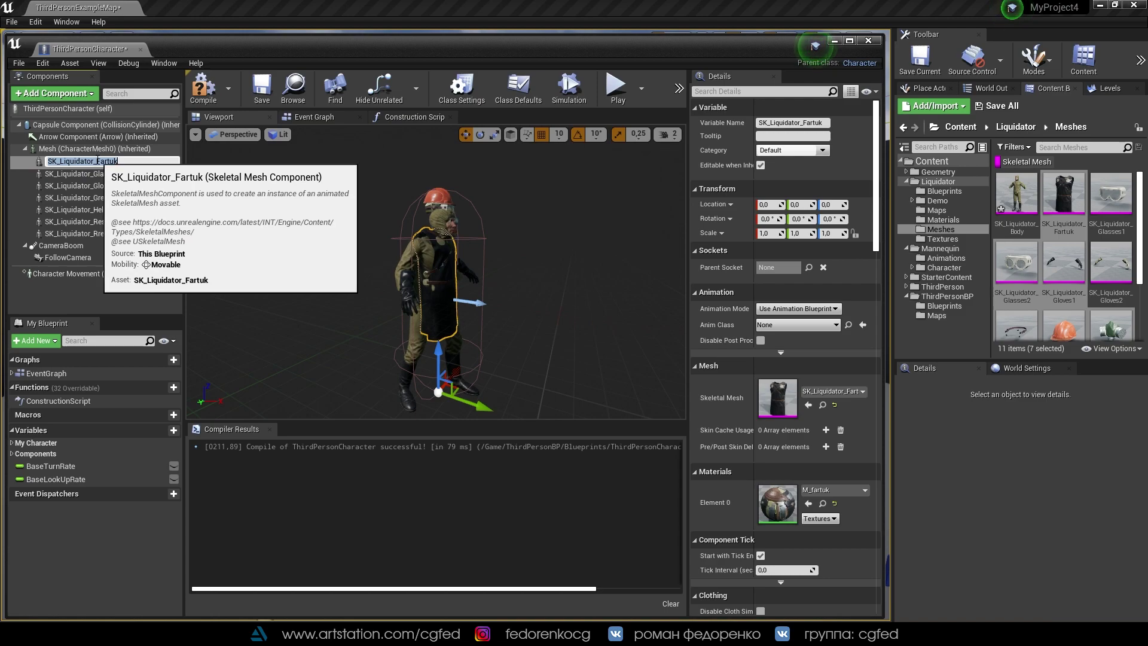
left_click_drag(82, 161, 20, 160)
key("BackSpace")
key("Return")
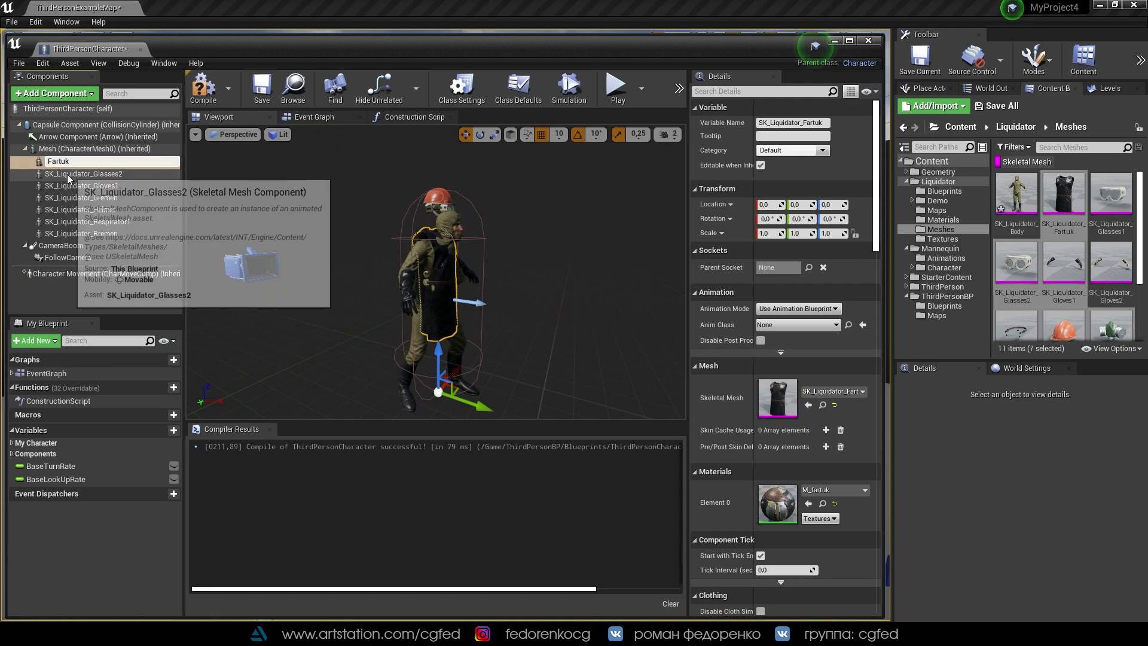
left_click(67, 174)
left_click(67, 174)
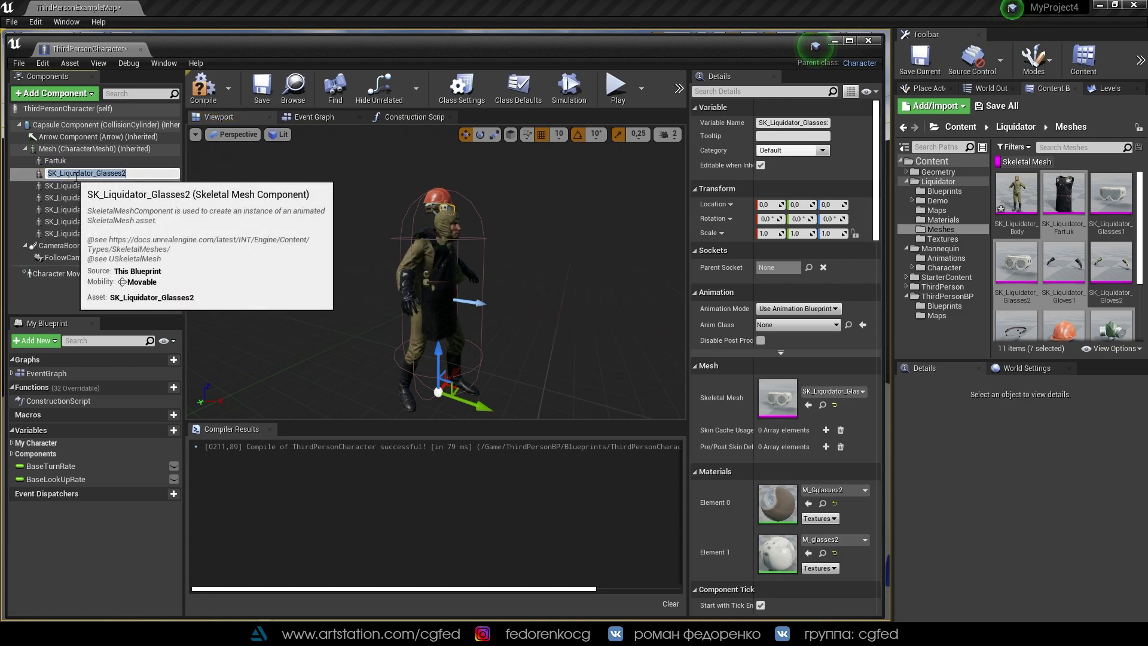
left_click_drag(98, 174, 47, 174)
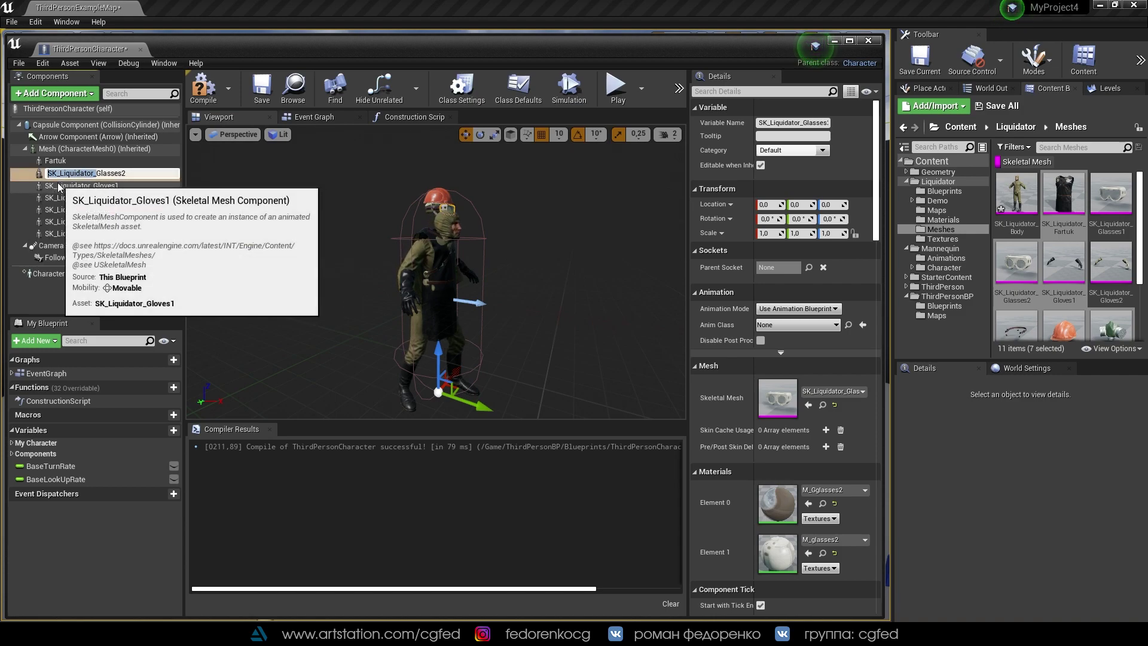
key("BackSpace")
key("End")
key("BackSpace")
key("Return")
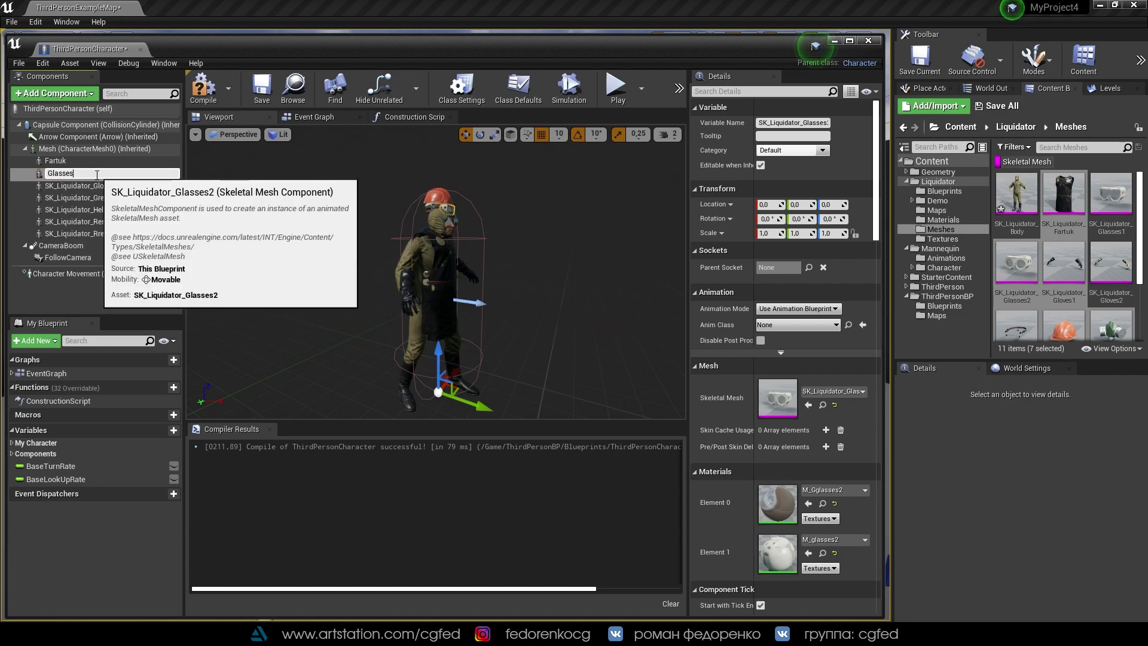
Rename the Gloves1 and Gremen components to Gloves and Gremen
left_click(55, 187)
left_click(123, 185)
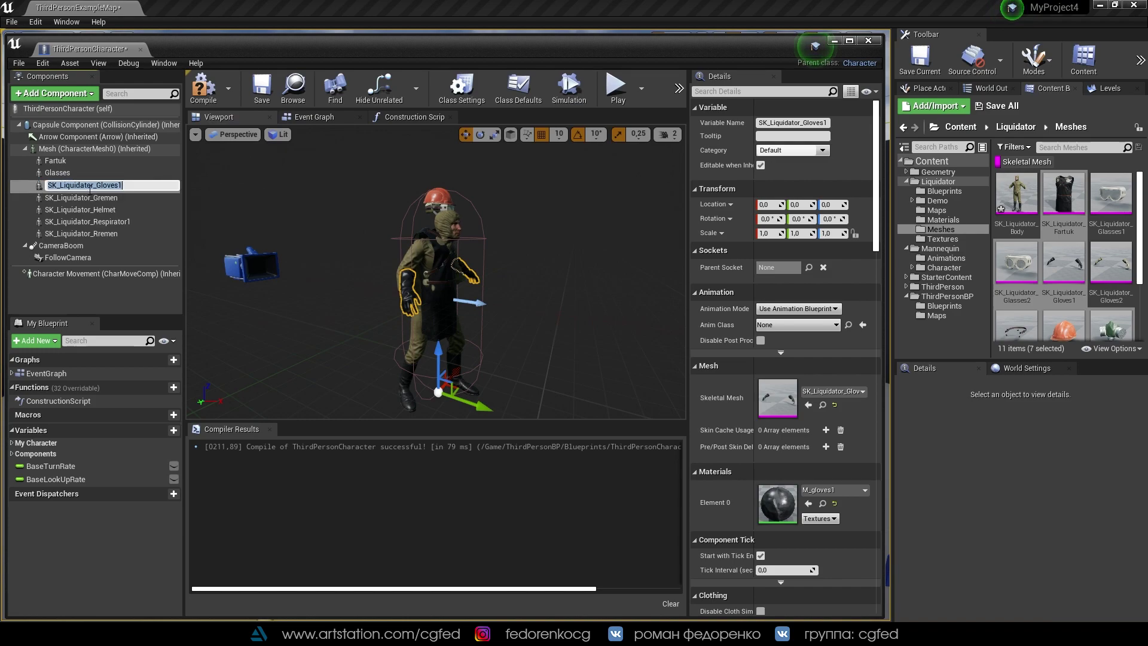
key("End")
key("BackSpace")
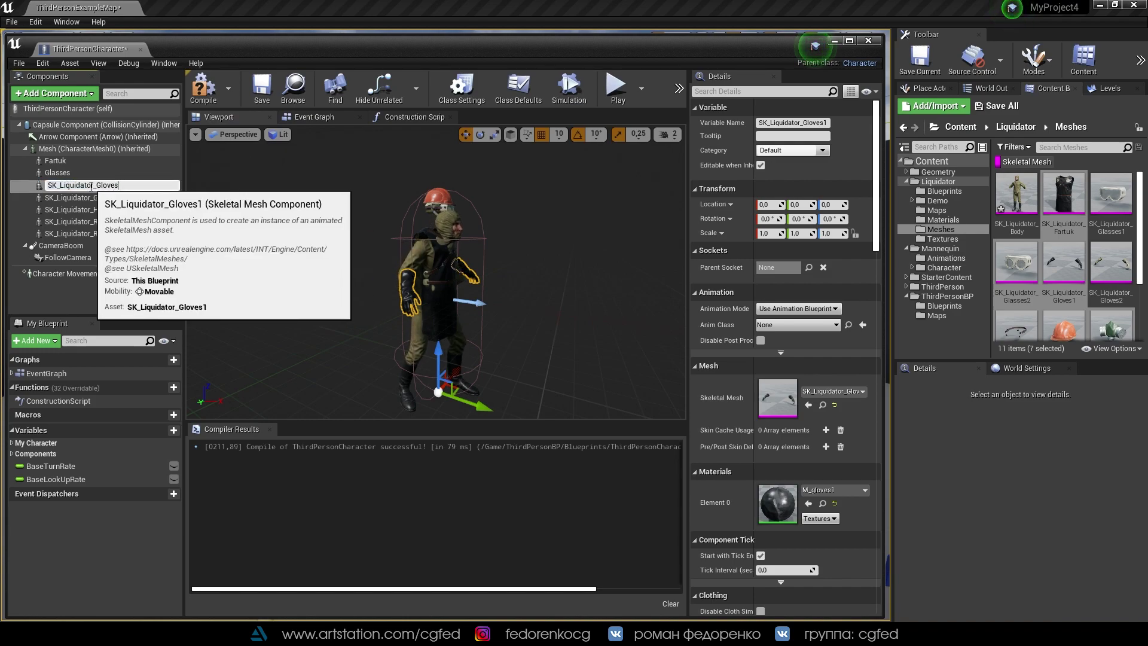
left_click(93, 185)
key("shift+Home")
key("BackSpace")
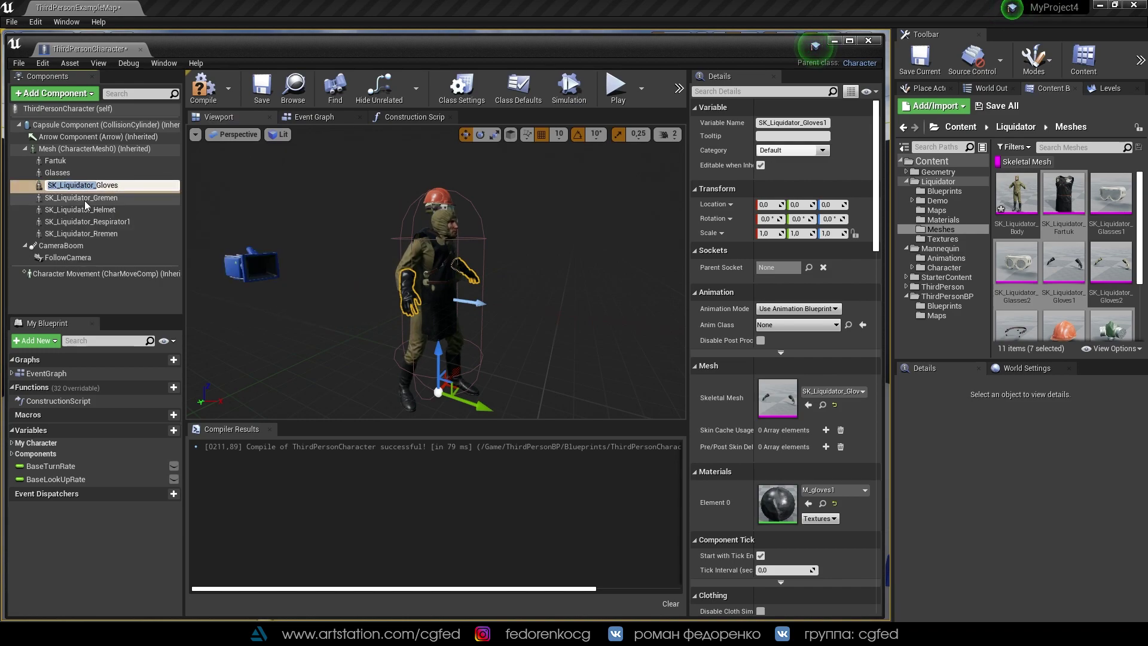
key("Return")
left_click(110, 197)
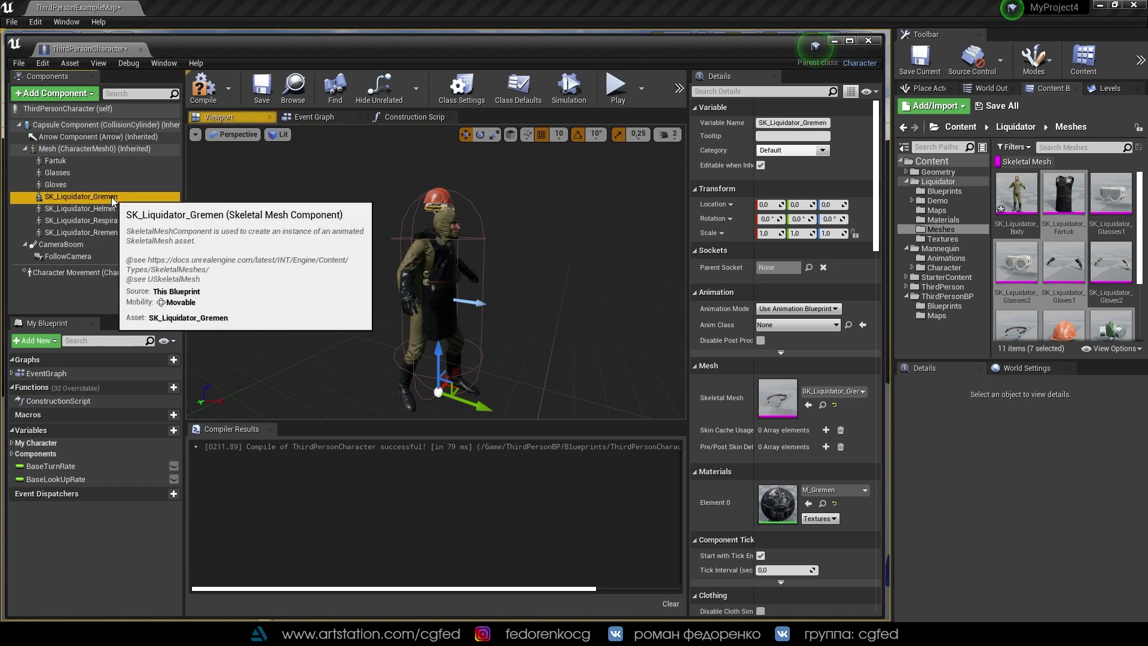
left_click(112, 197)
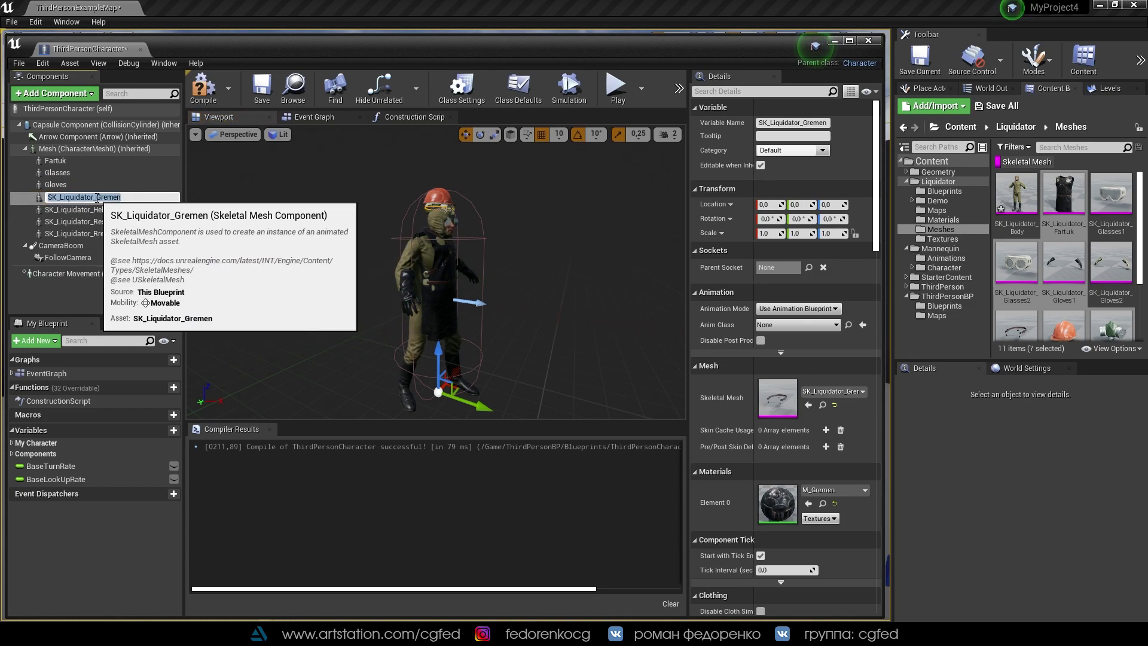
left_click_drag(95, 197, 50, 200)
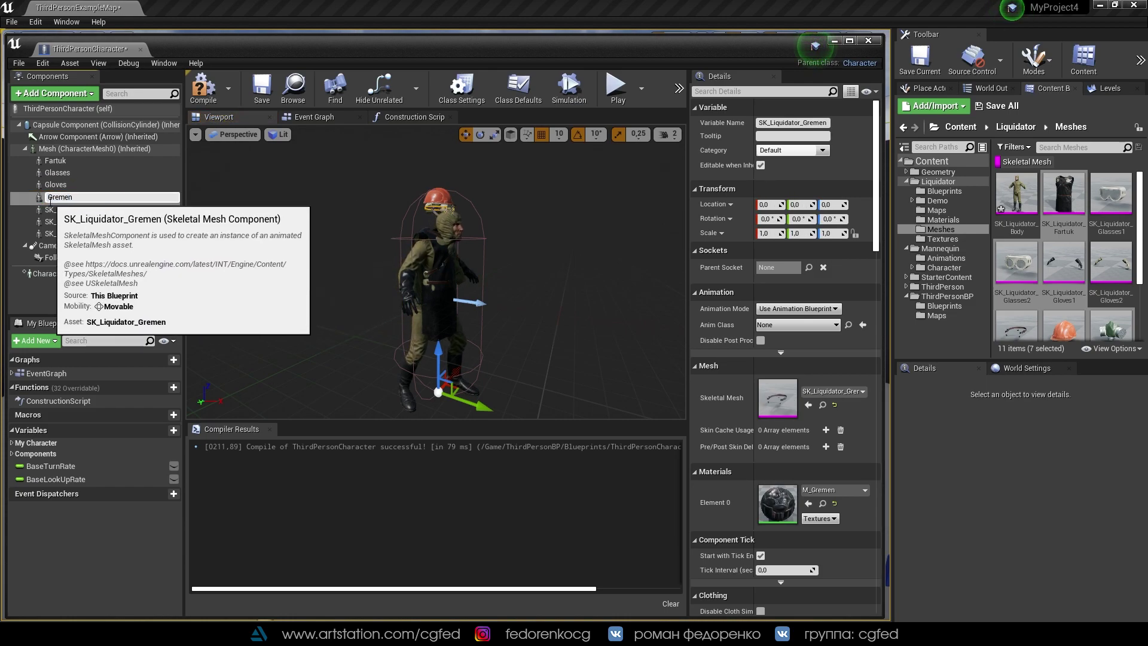
key("Return")
Rename the remaining components to Helmet, Respirator and Rremen, then reselect the body mesh
left_click(87, 210)
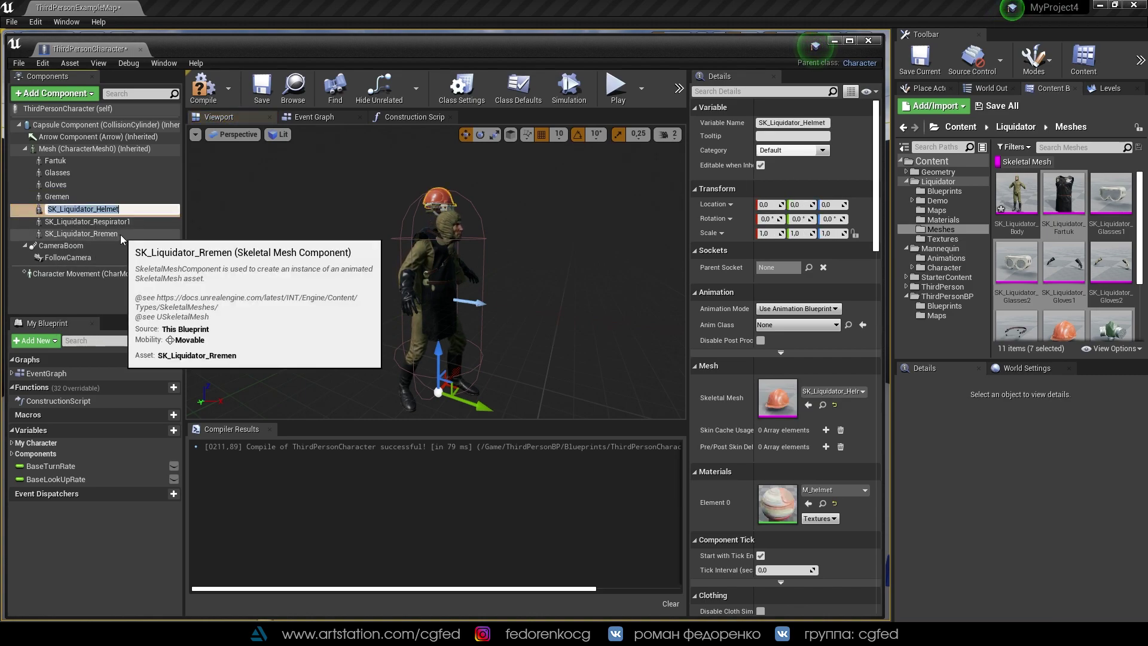
left_click(99, 209)
left_click_drag(100, 209, 31, 208)
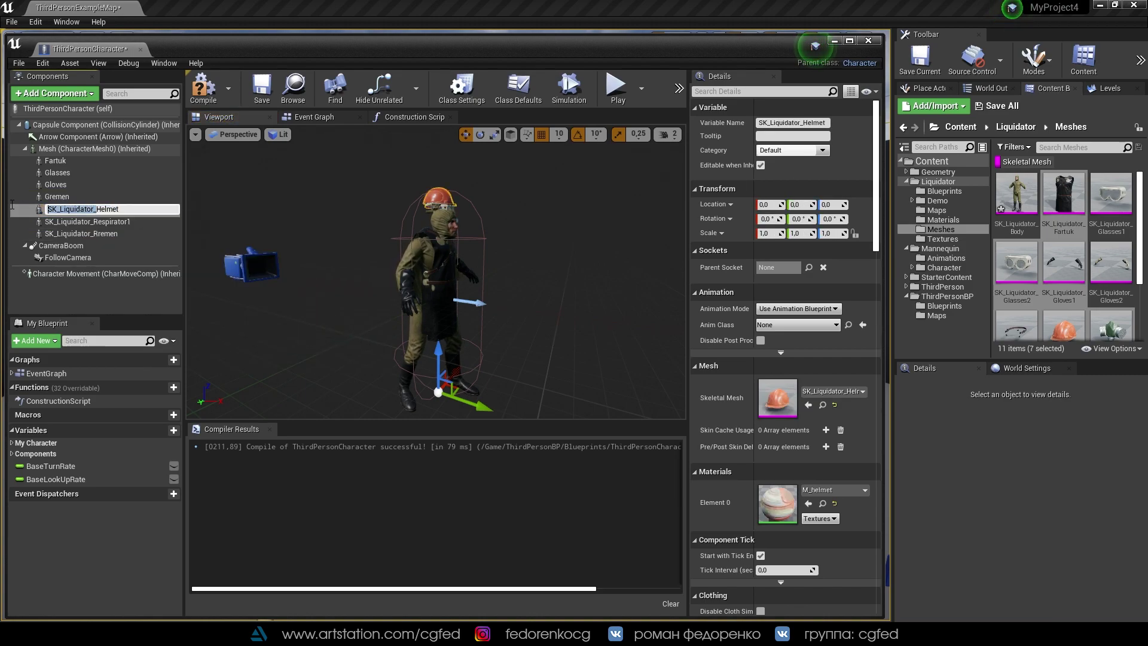
key("BackSpace")
key("Return")
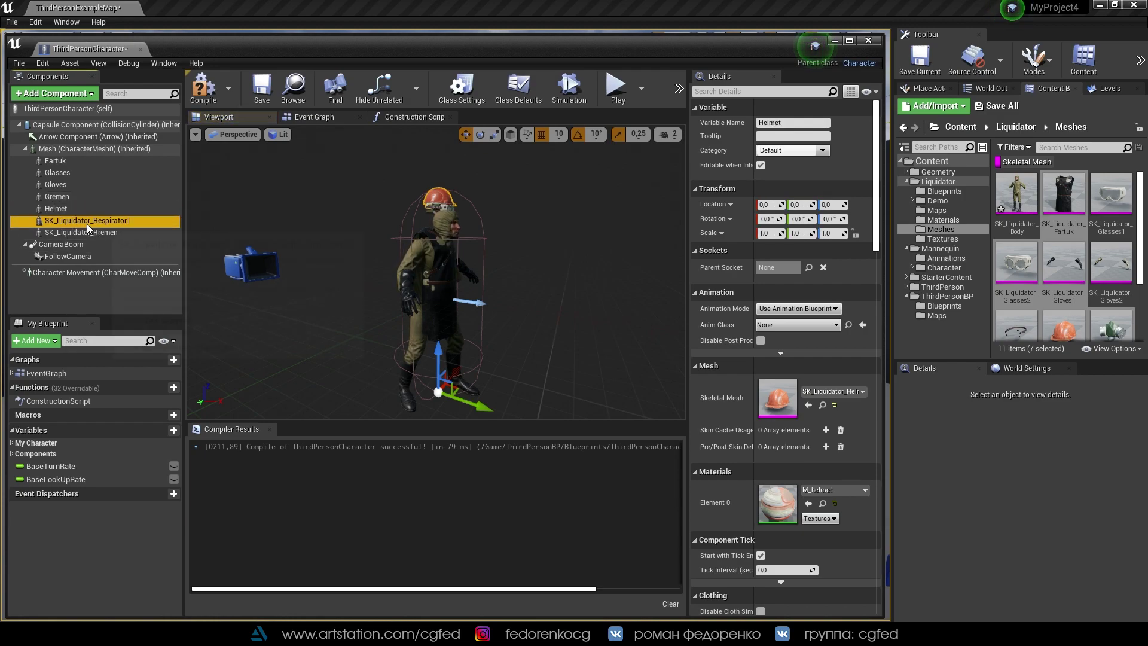
left_click(87, 222)
key("F2")
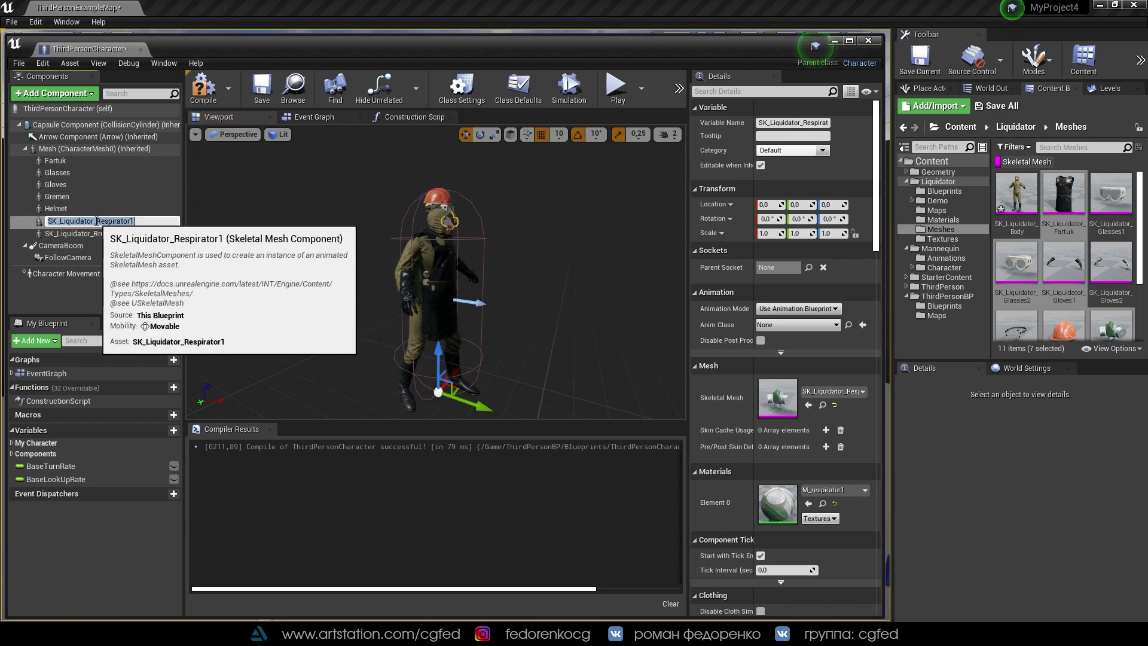
left_click(99, 220)
key("BackSpace")
key("BackSpace")
key("BackSpace")
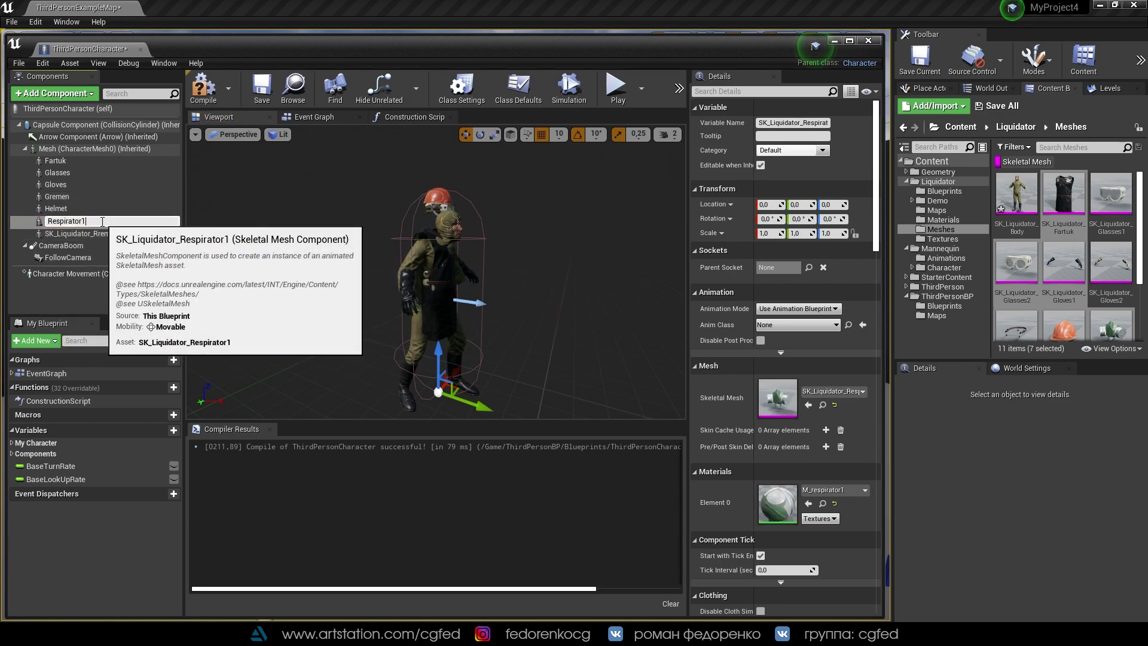
left_click(81, 232)
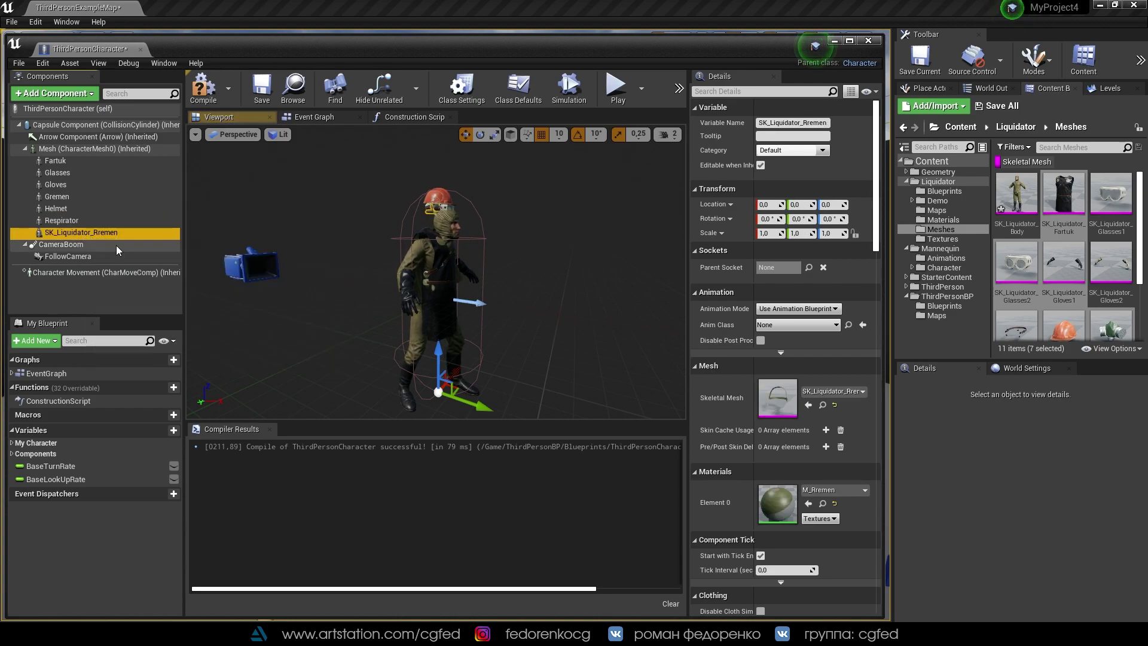
key("F2")
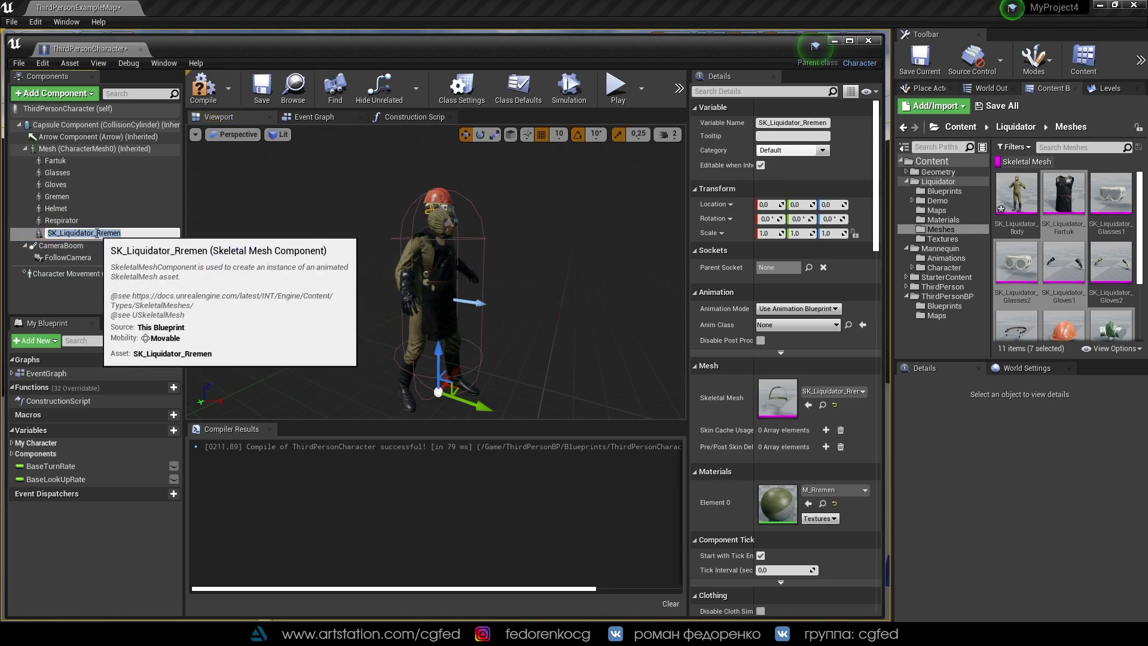
left_click_drag(97, 232, 48, 232)
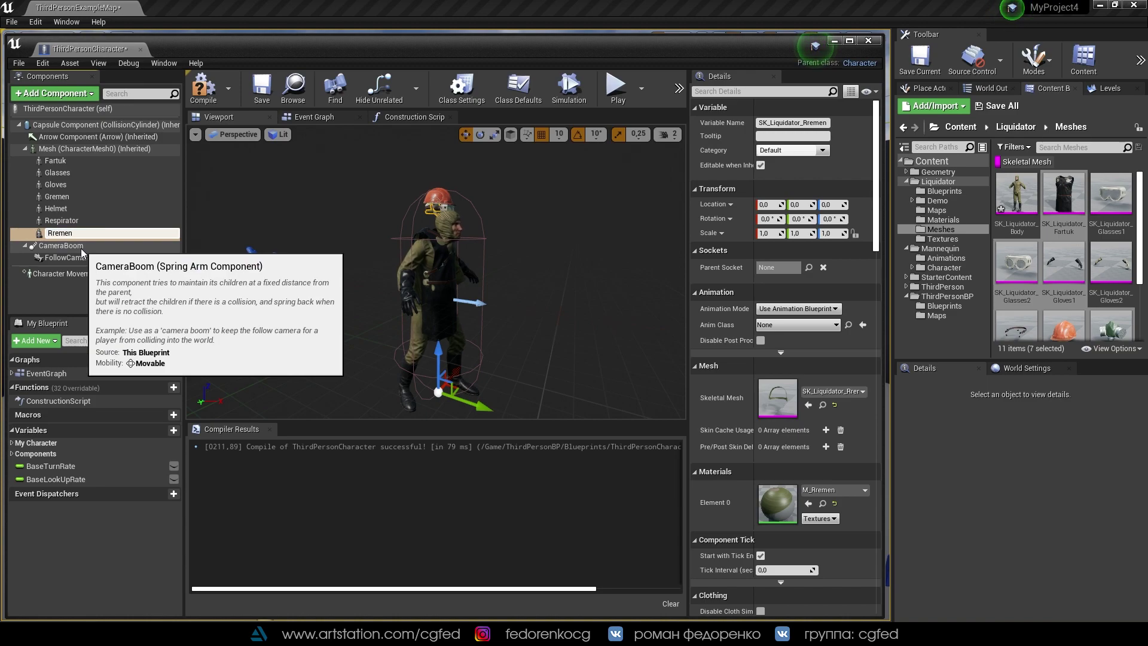
key("Return")
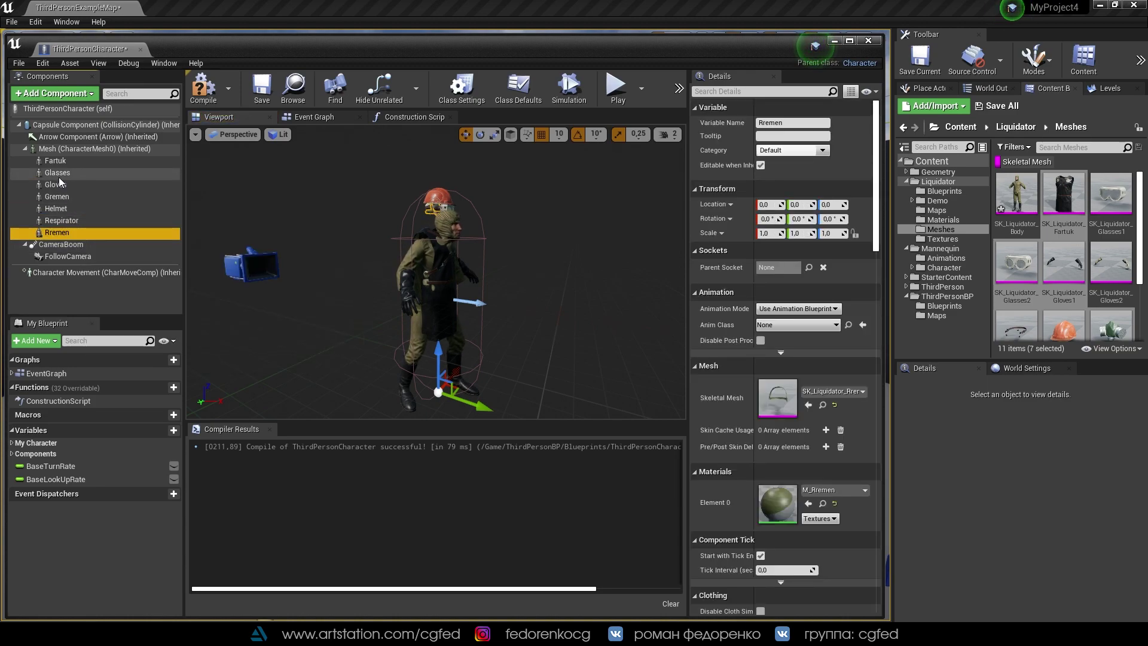
left_click(60, 162)
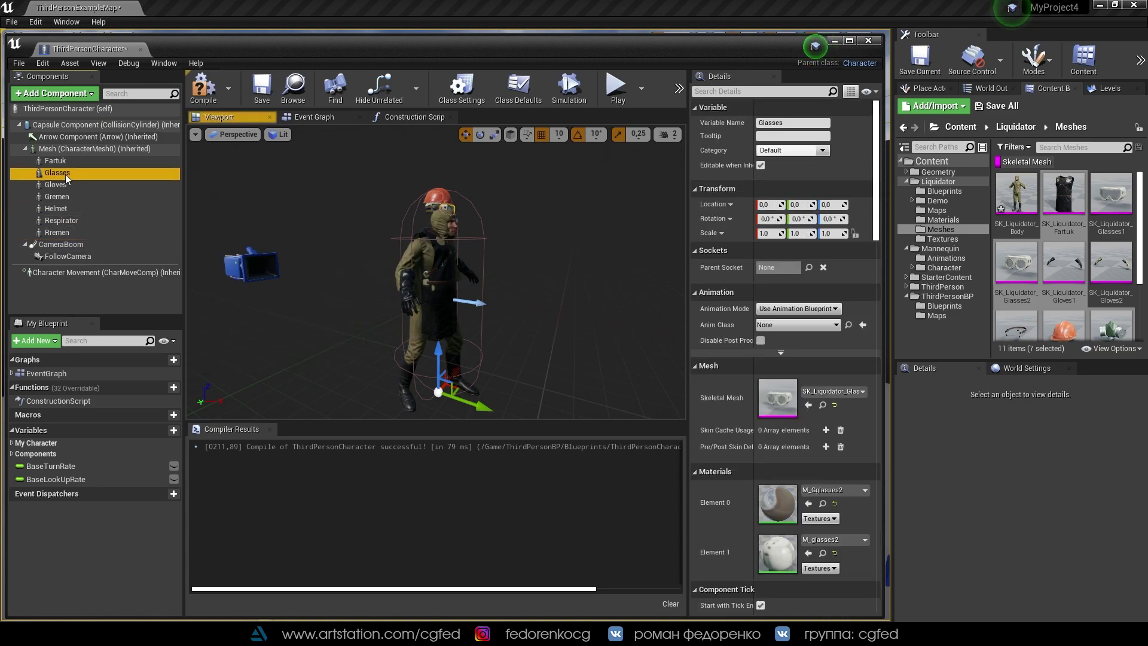
left_click(97, 148)
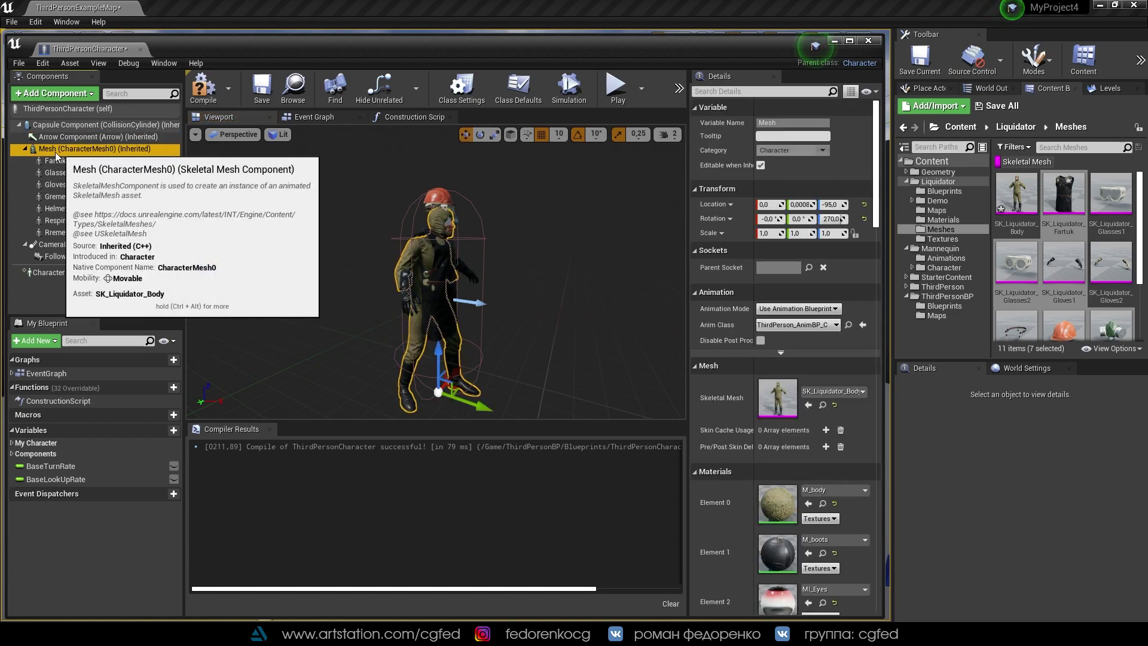
In the Construction Script, add a Set Master Pose Component node with Mesh as New Master Bone Component
left_click(411, 117)
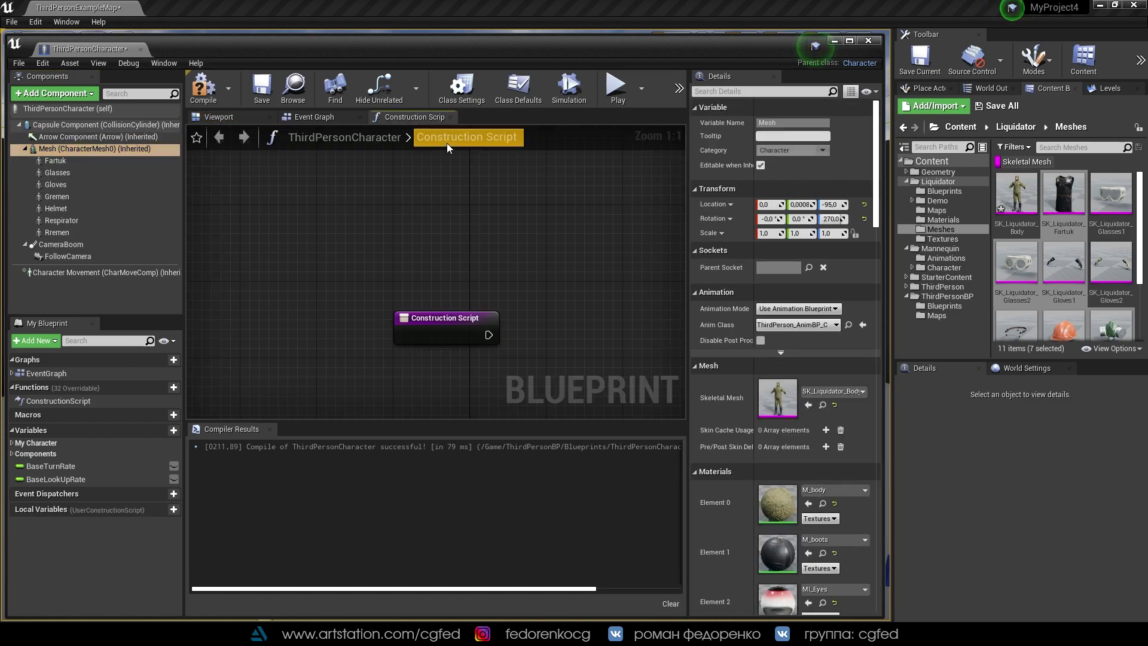
right_click(493, 243)
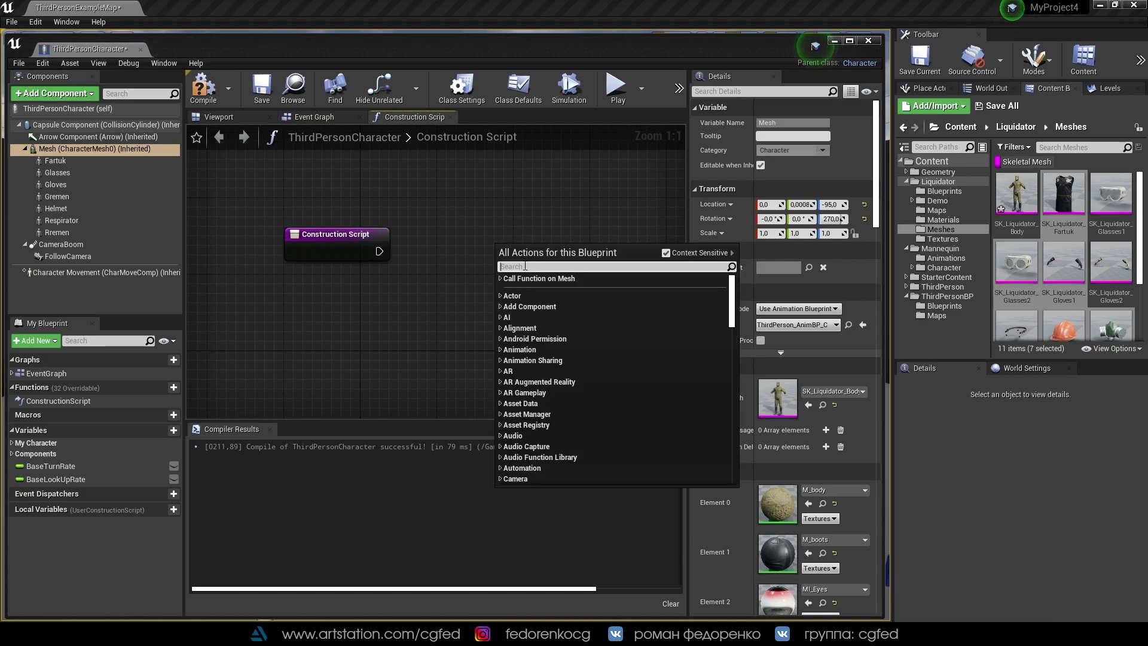
type("set m")
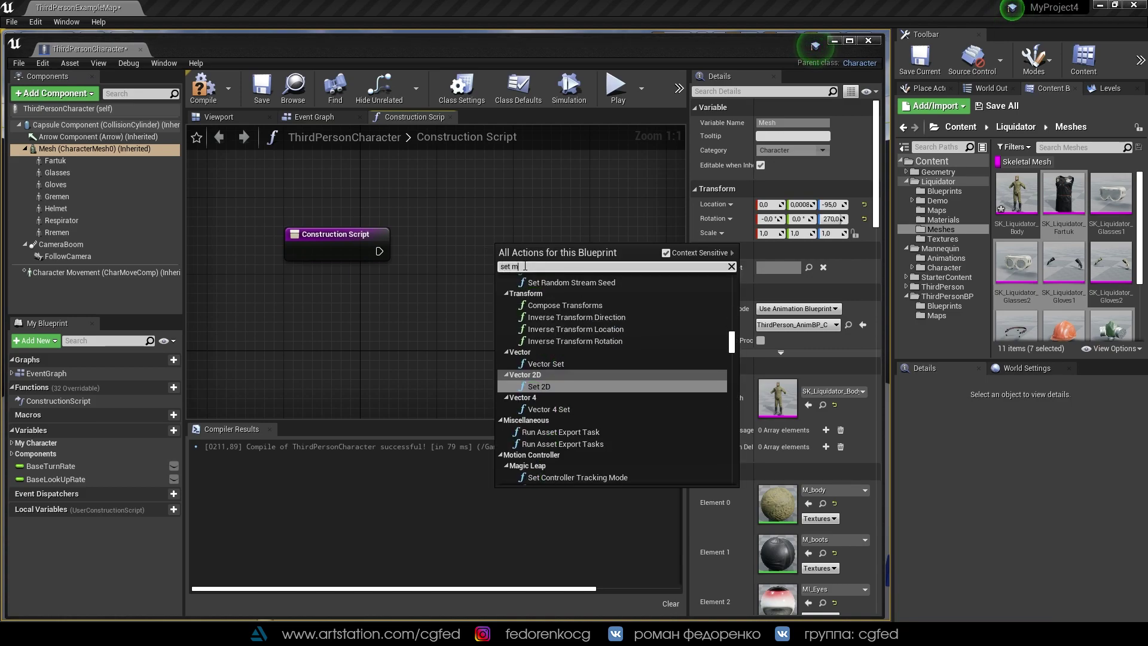
type("aster")
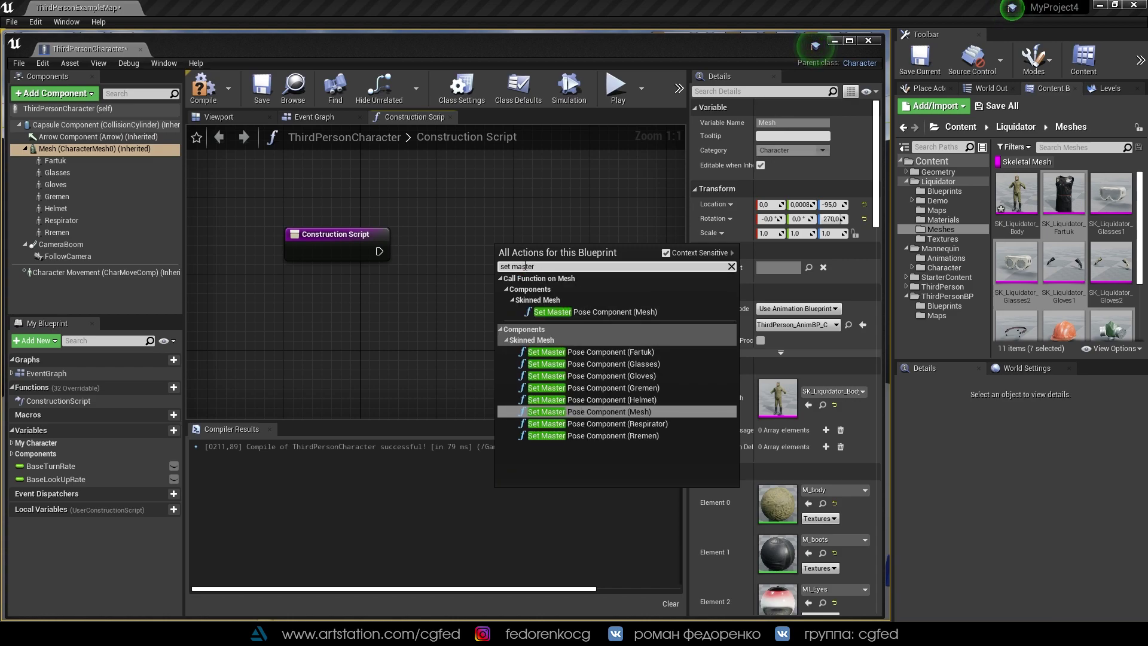
left_click(643, 314)
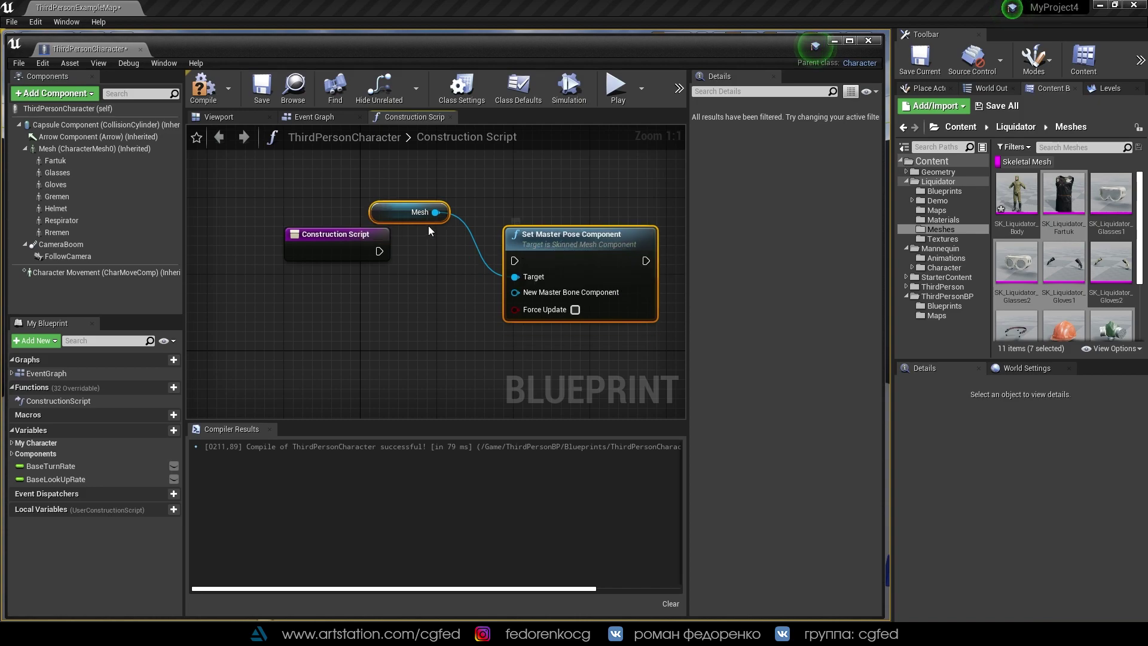
left_click_drag(418, 213, 375, 362)
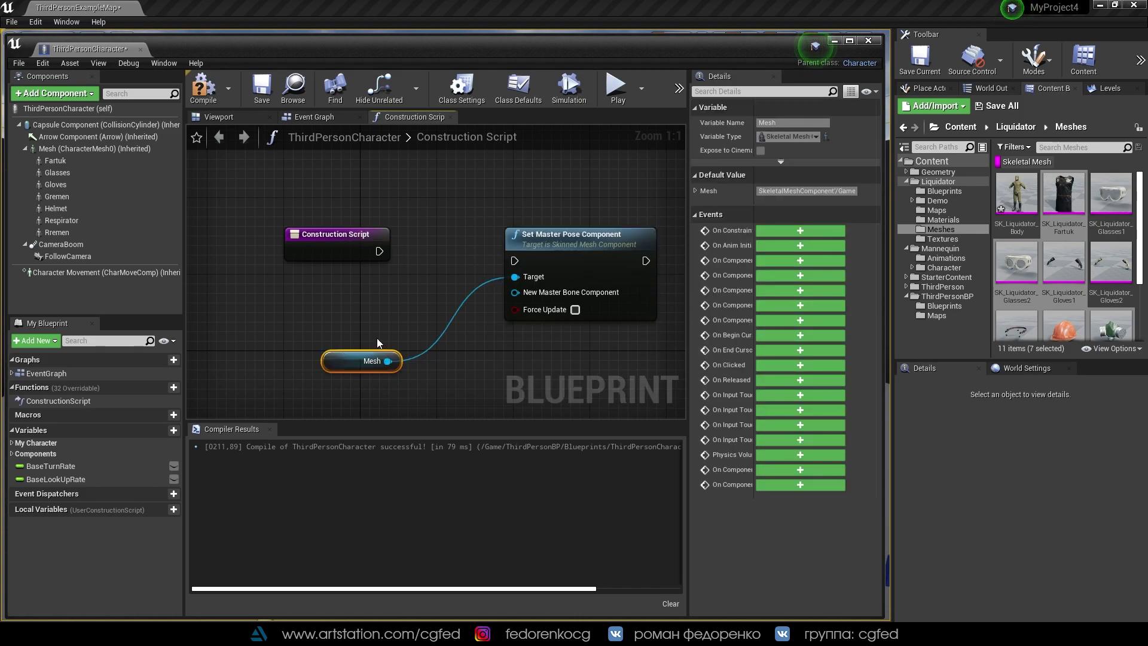
left_click(489, 360)
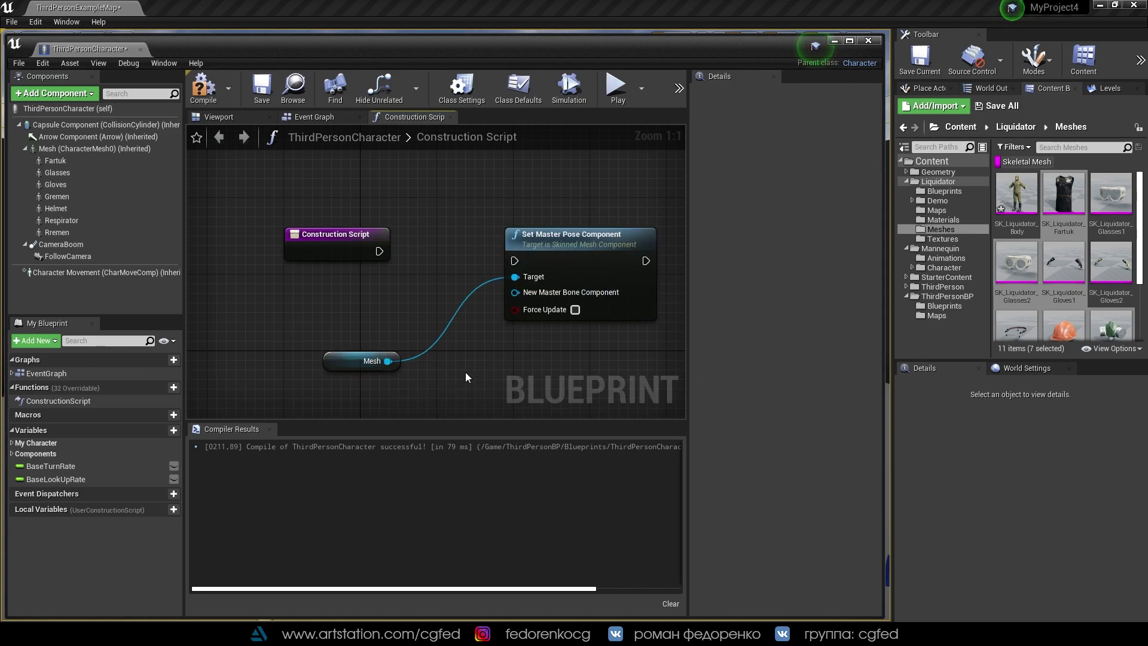
left_click(449, 323, "alt")
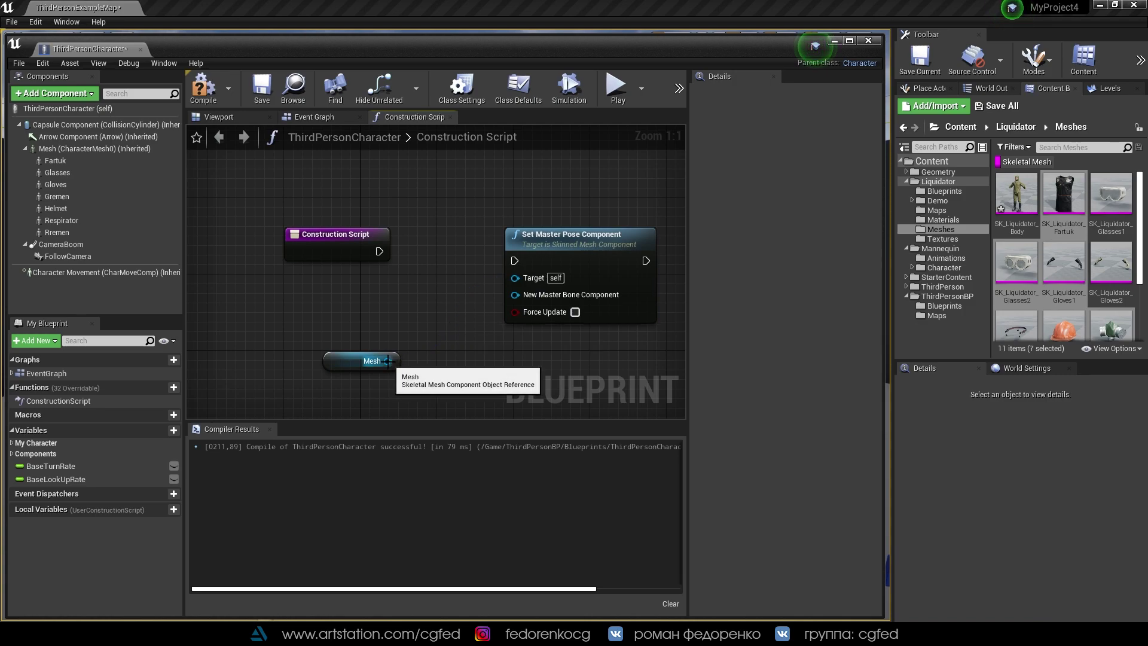
left_click_drag(387, 361, 500, 300)
left_click_drag(364, 352, 429, 372)
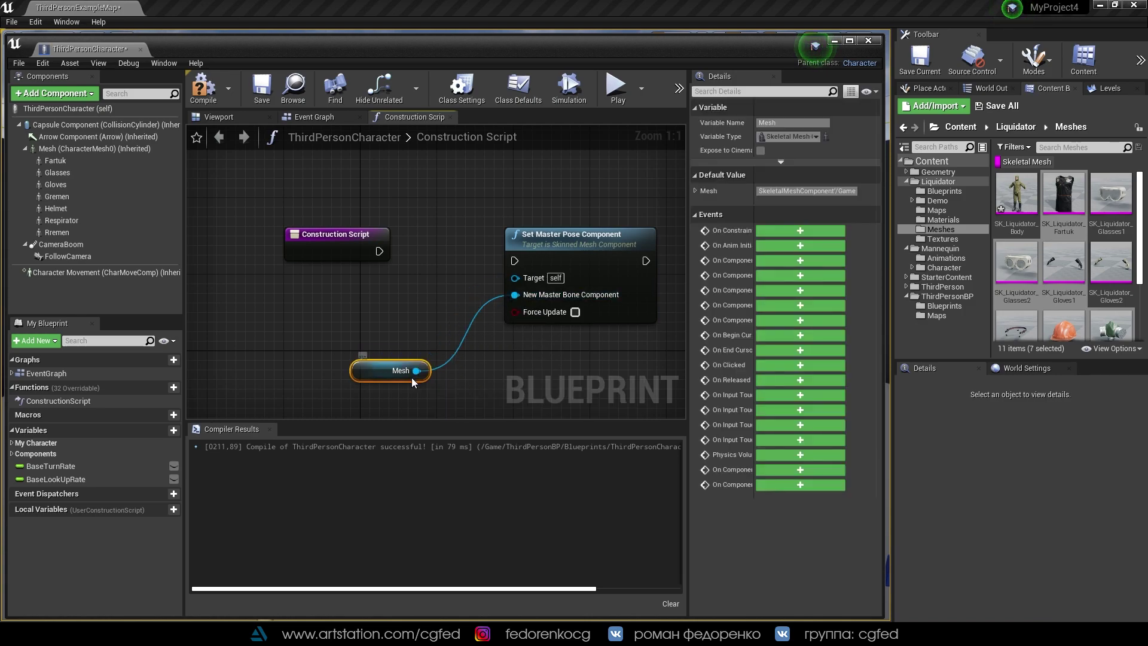
Wire Glasses, Gloves, Gremen, Helmet, Respirator, Rremen and Fartuk getters into the node's Target
left_click(62, 159)
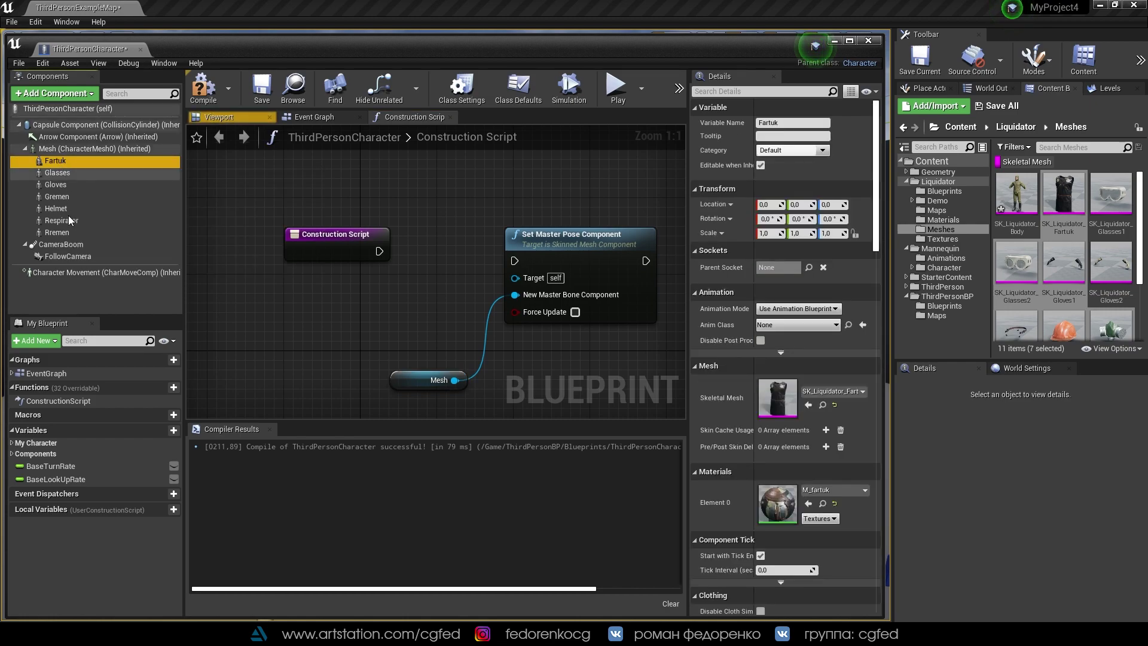
left_click(61, 232, "shift")
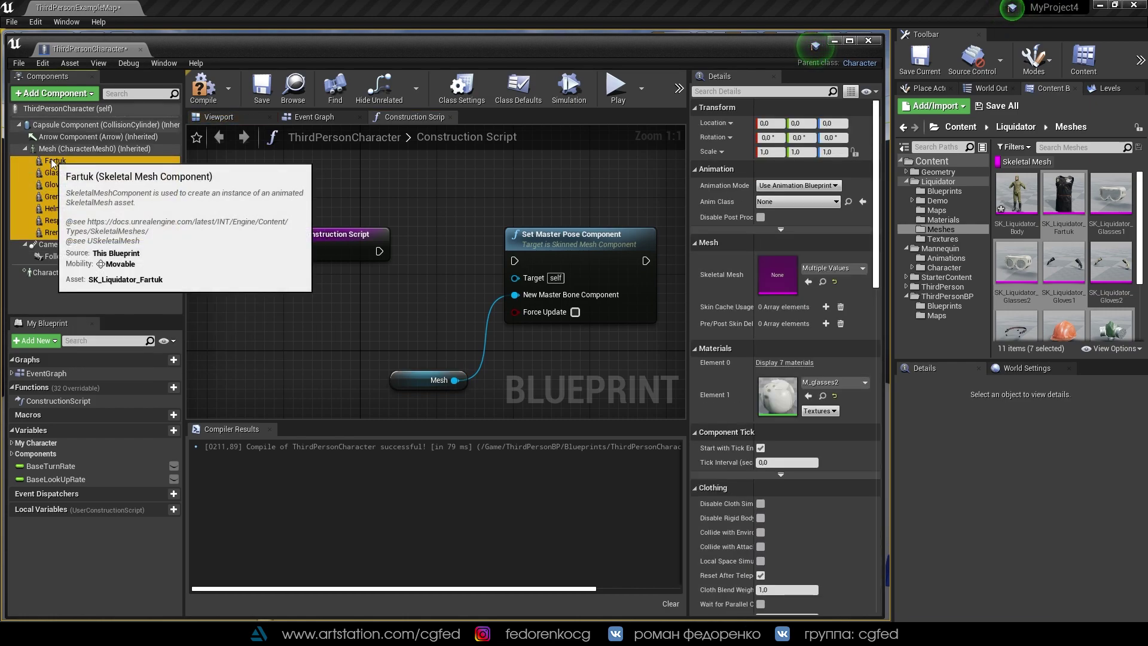
mouse_move(53, 162)
left_mouse_down()
mouse_move(322, 328)
mouse_move(332, 300)
mouse_move(514, 276)
left_mouse_up()
left_click(369, 306)
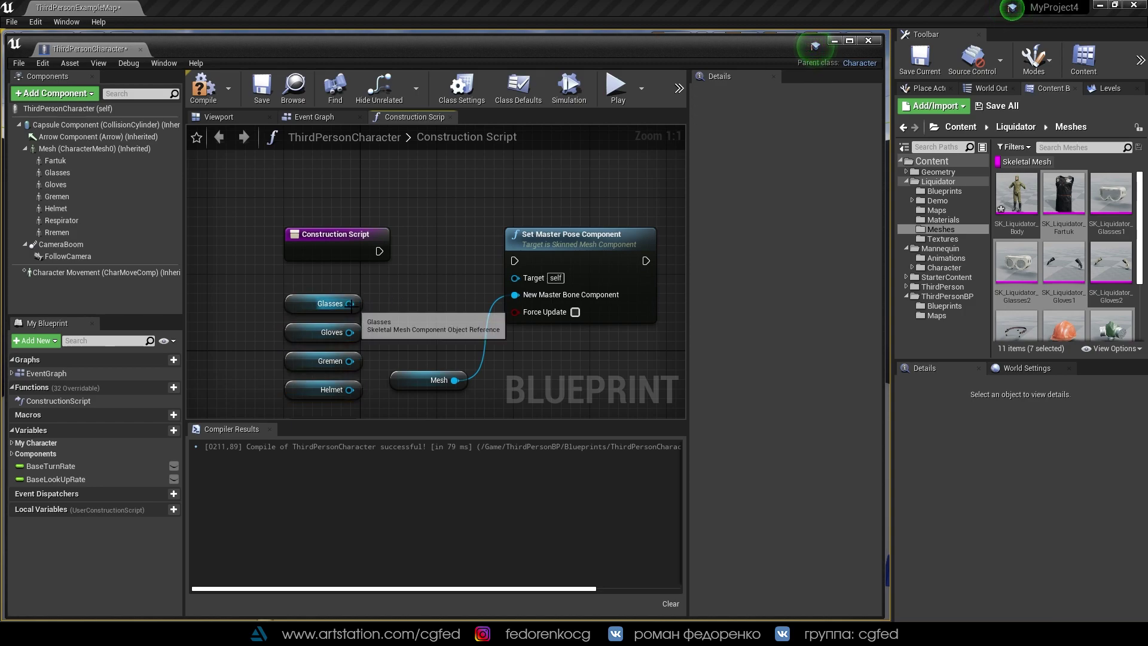
right_click_drag(479, 344, 477, 269)
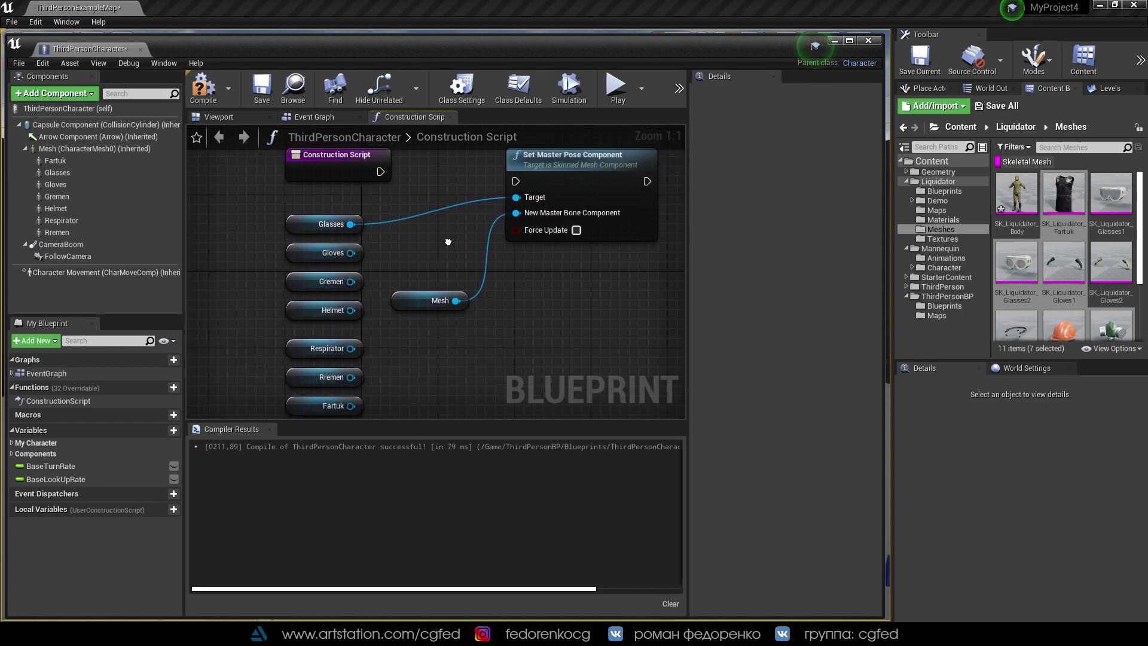
left_click_drag(347, 257, 518, 206)
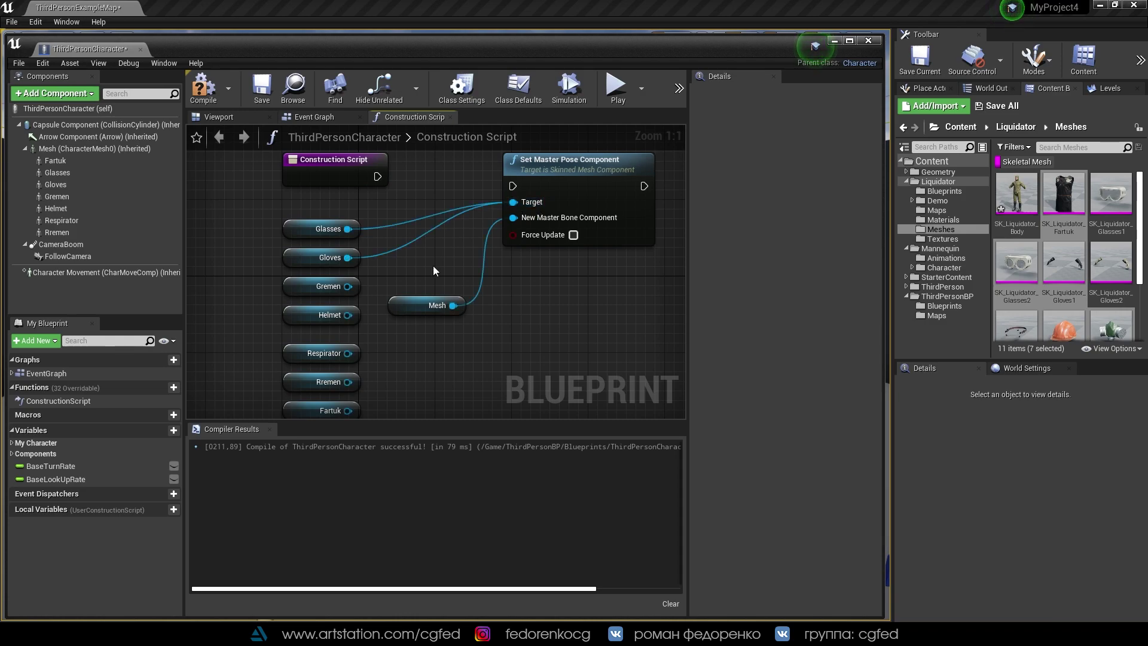
left_click_drag(348, 286, 513, 202)
left_click_drag(348, 314, 513, 202)
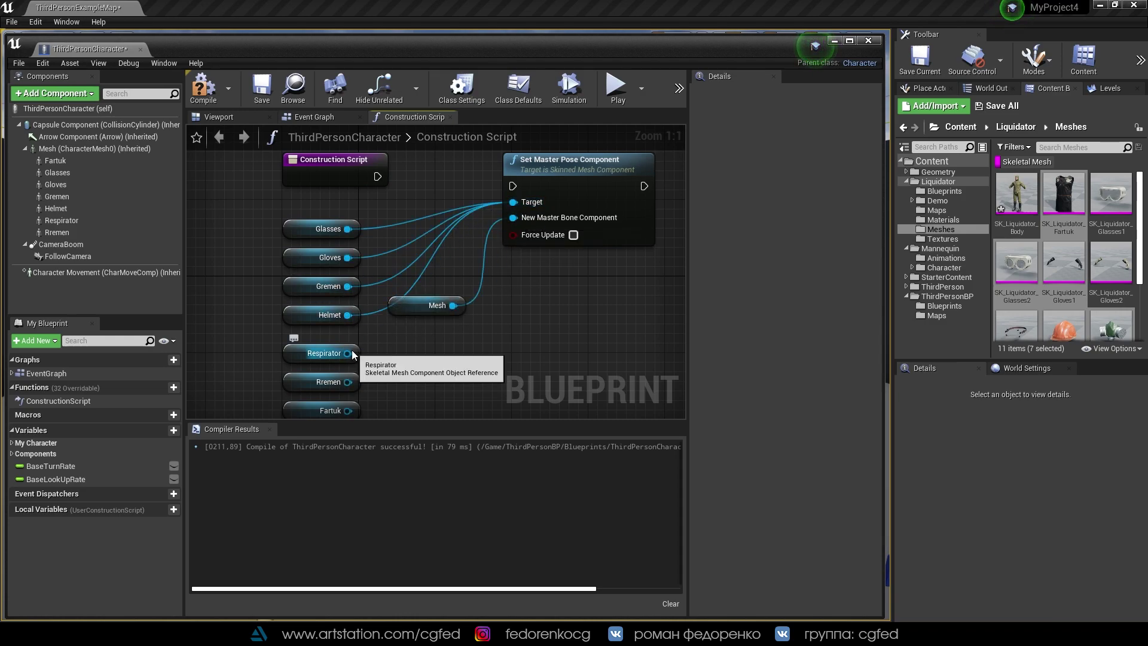
left_click_drag(347, 352, 517, 208)
mouse_move(347, 382)
left_mouse_down()
mouse_move(413, 346)
mouse_move(513, 202)
left_mouse_up()
left_click_drag(347, 410, 514, 180)
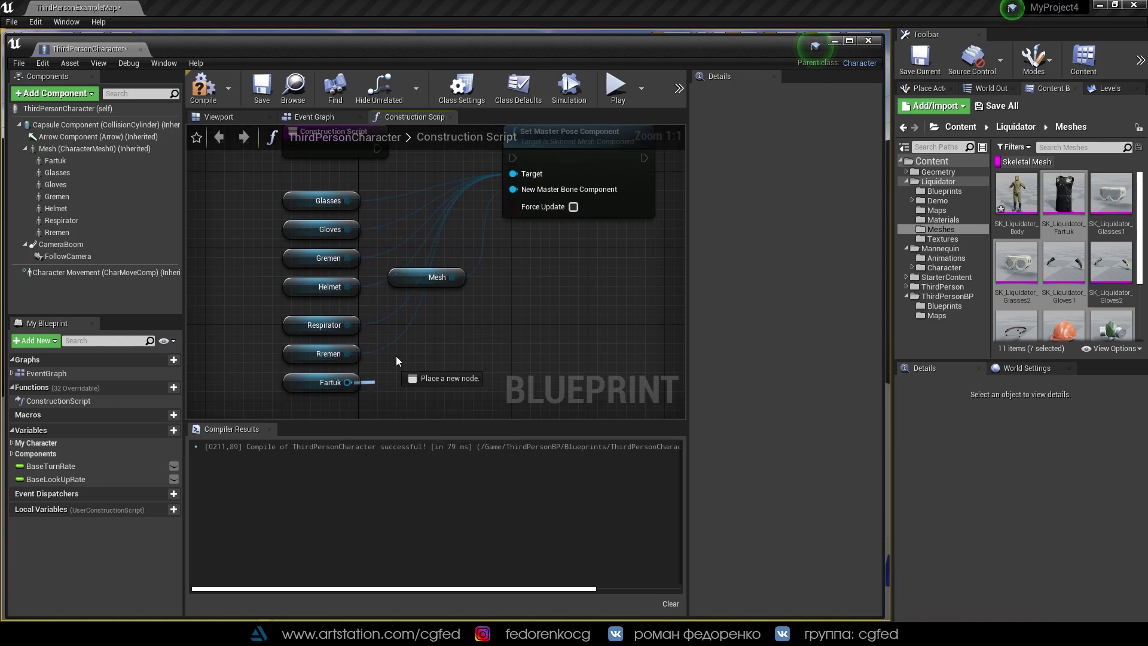
Tidy the nodes, connect the Construction Script exec to the master pose node, and compile
scroll(439, 264, "down", 2)
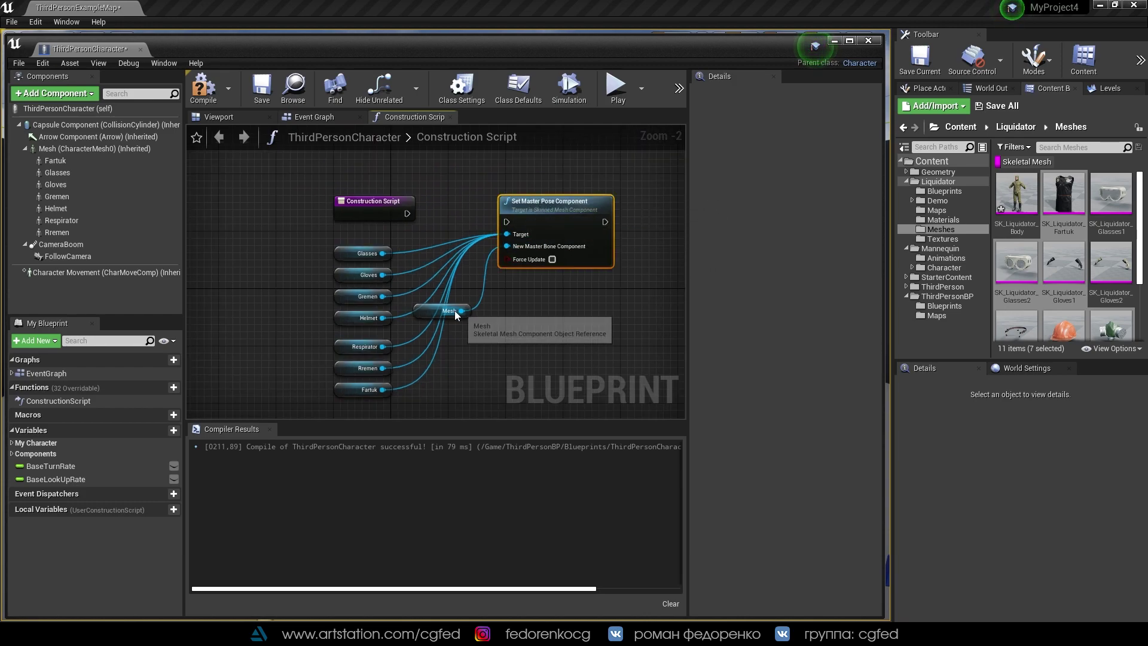
left_click(468, 310)
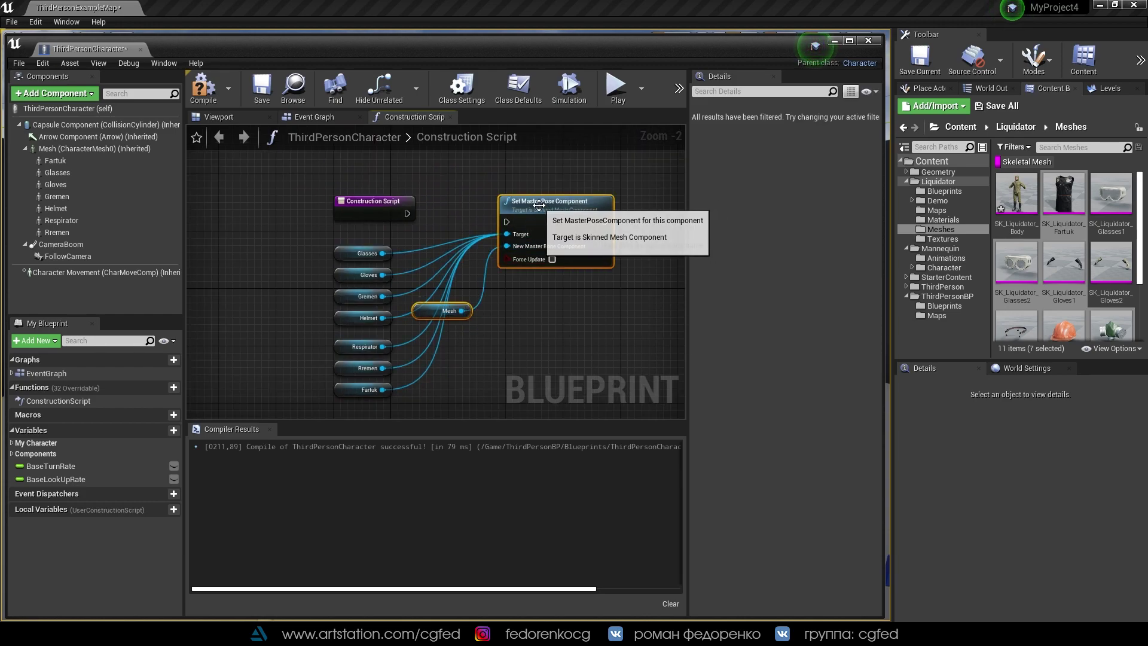
left_click_drag(538, 208, 603, 215)
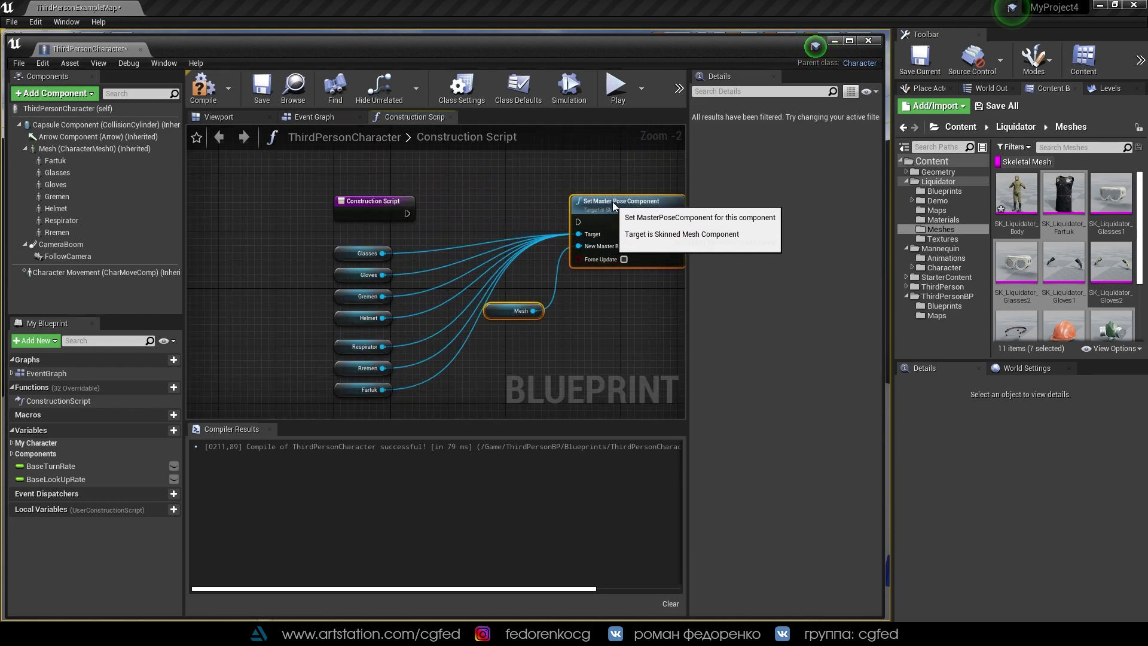
left_click(496, 317)
left_click_drag(495, 317, 488, 381)
left_click(522, 225)
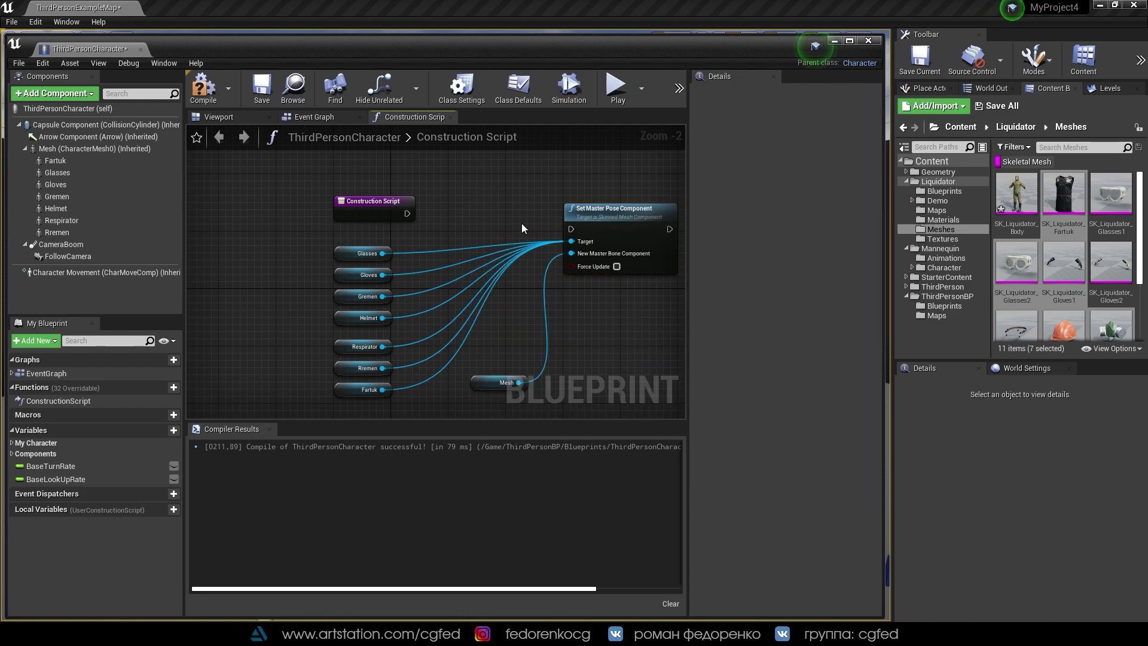
left_click_drag(407, 214, 571, 229)
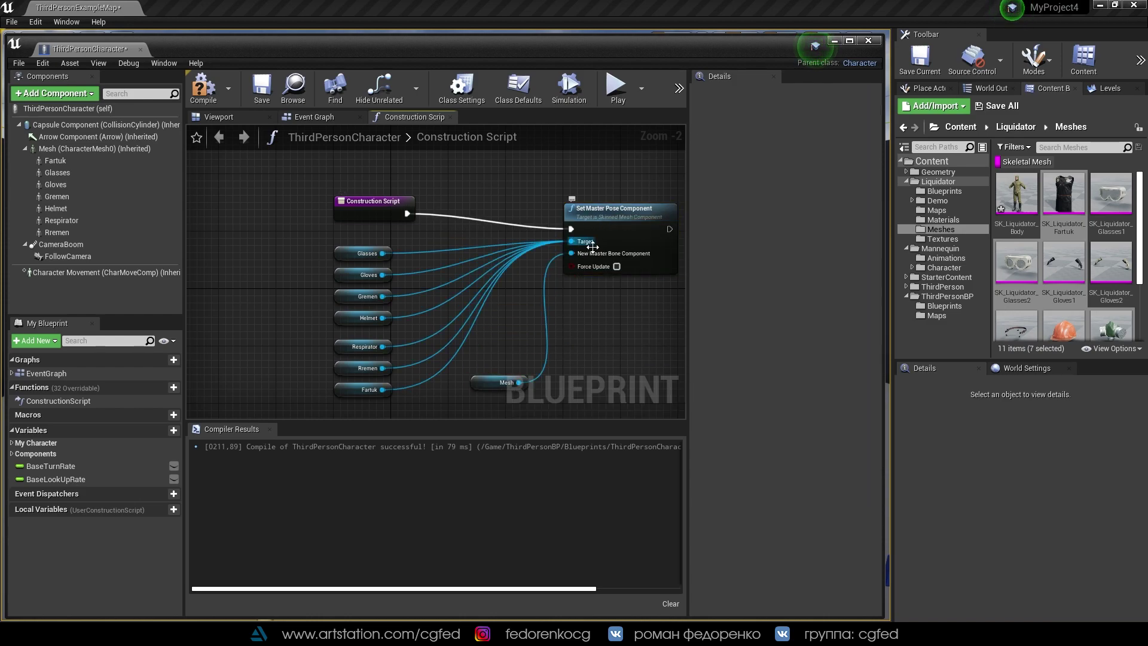
left_click(203, 98)
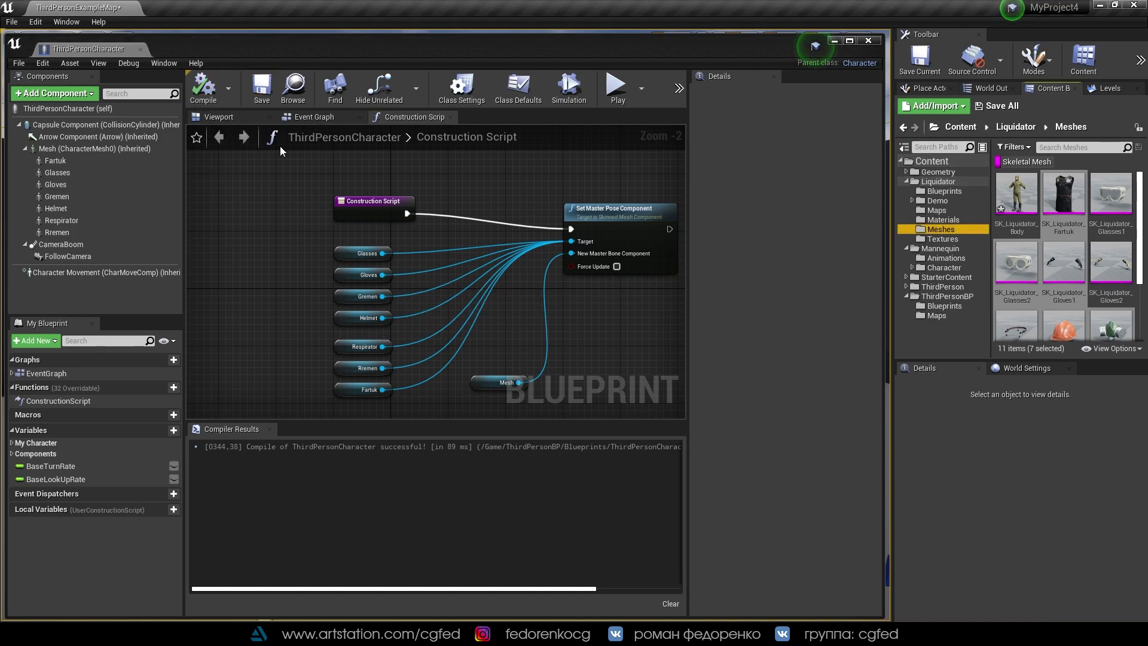
left_click(216, 117)
Orbit the clothed character in the Viewport, then open the Liquidator > Blueprints folder
left_click_drag(520, 261, 323, 275)
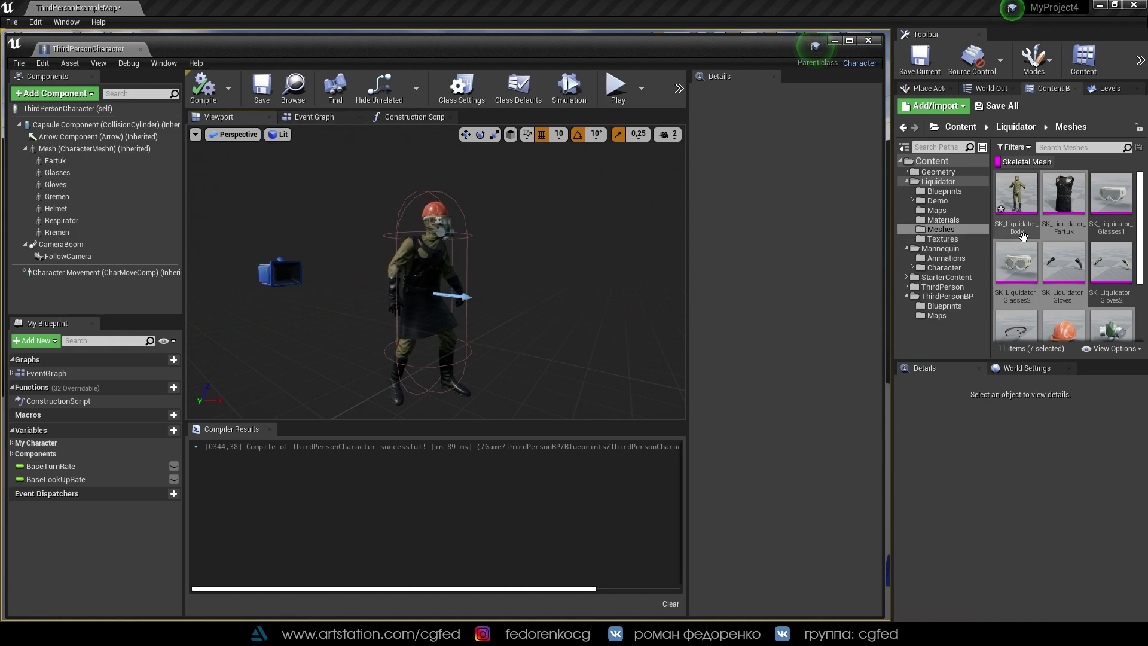
left_click(949, 191)
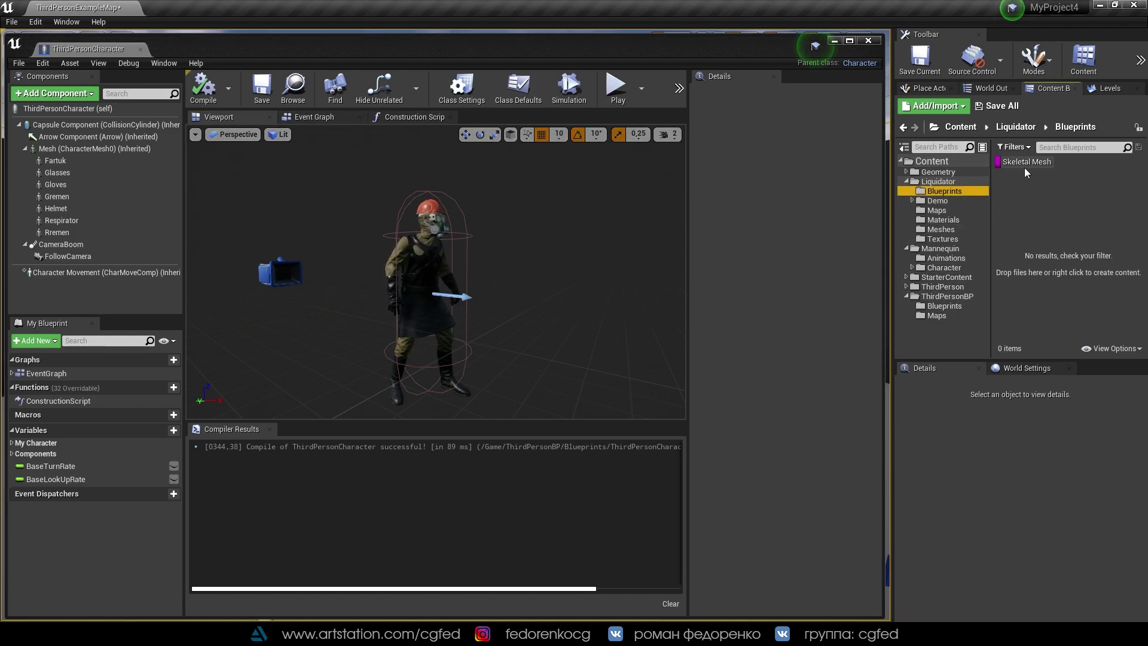
Open the Liquidator blueprint and copy the Eyes blinking comment group with its nodes
double_click(1026, 230)
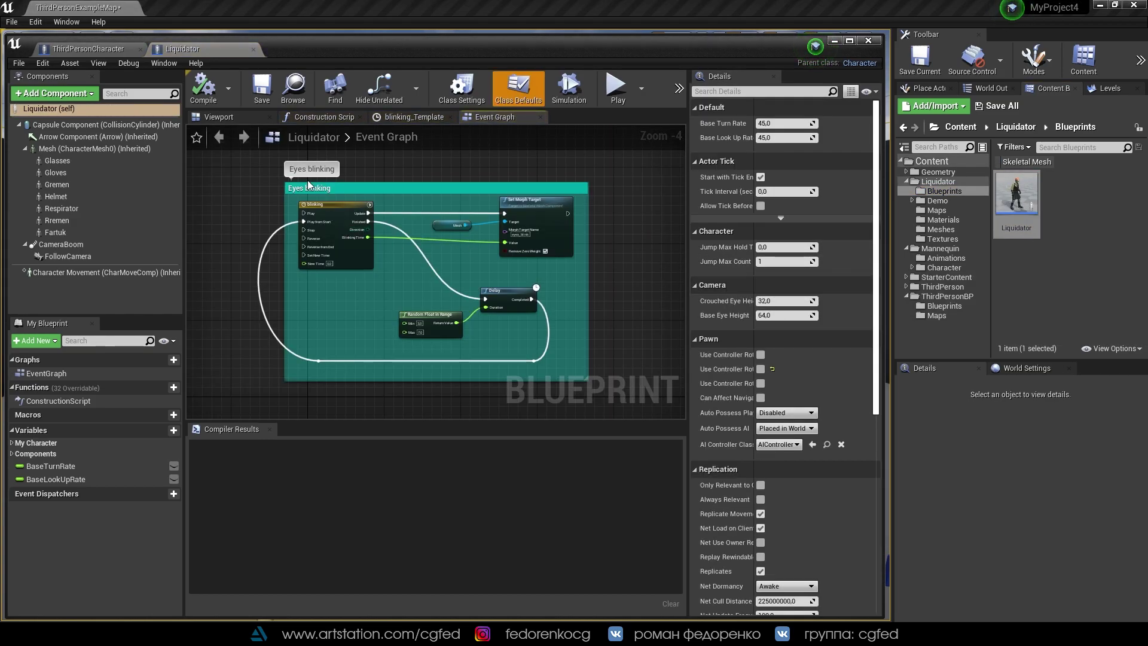
scroll(308, 185, "up", 3)
scroll(384, 230, "down", 4)
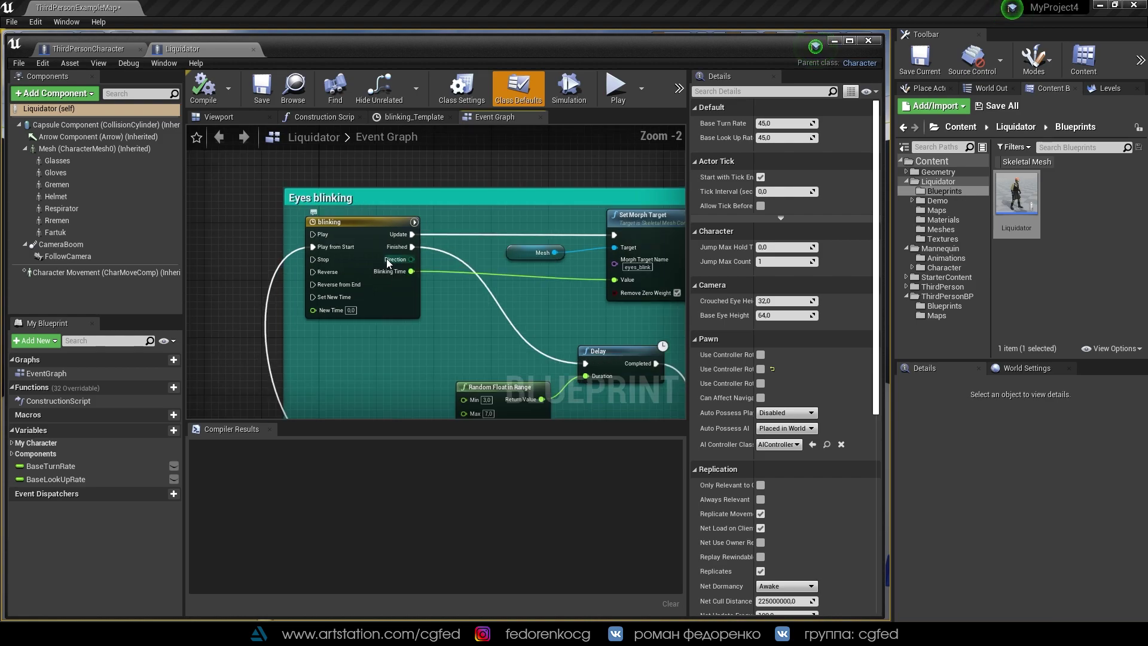
right_click_drag(425, 261, 399, 233)
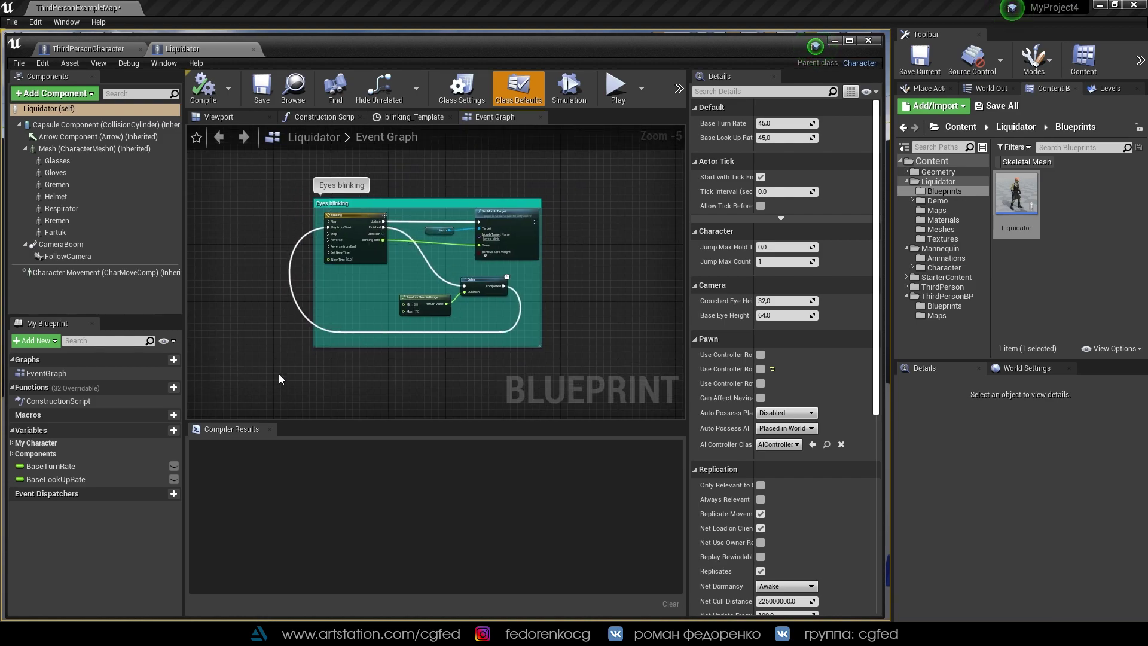
mouse_move(280, 379)
left_mouse_down()
mouse_move(566, 187)
mouse_move(513, 237)
left_mouse_up()
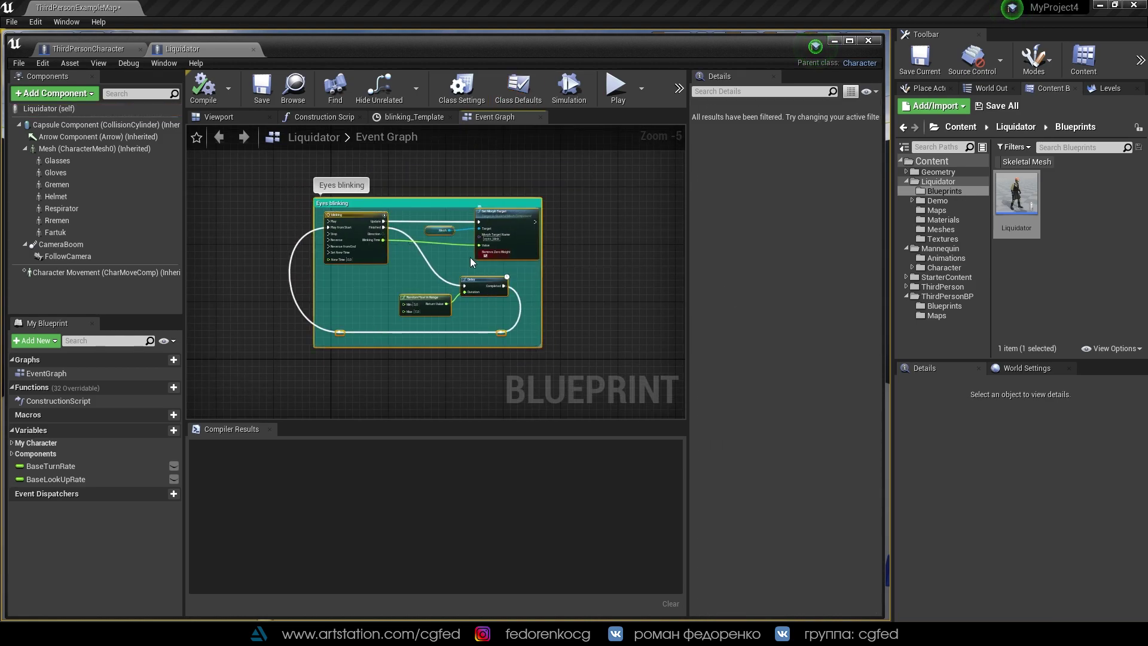
key("ctrl+c")
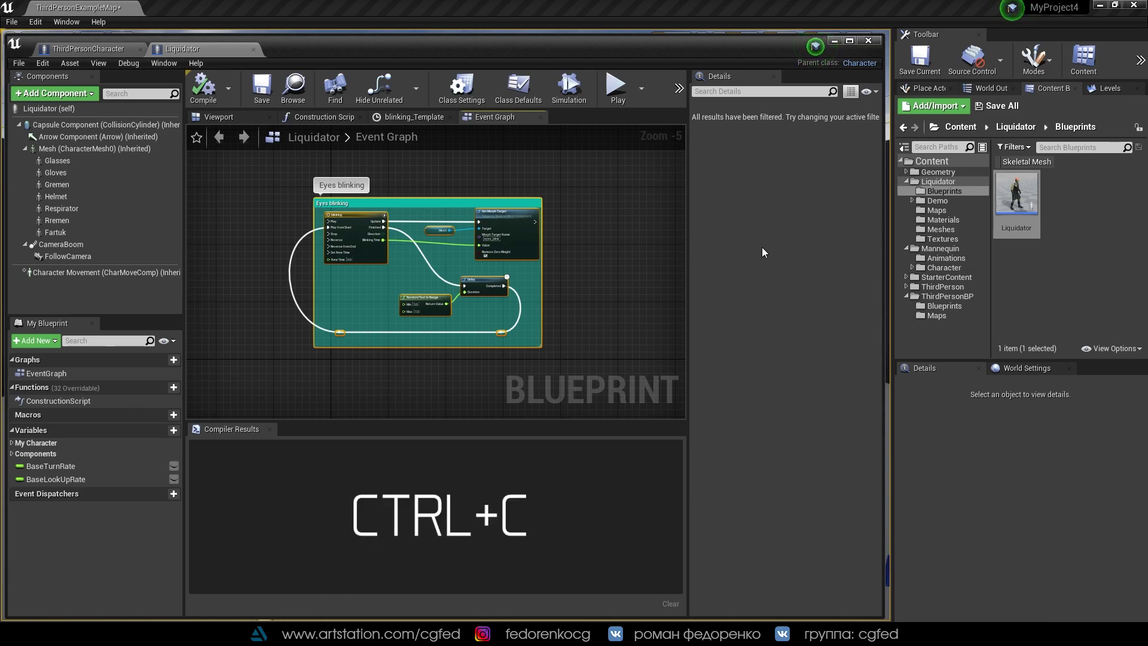
Paste the Eyes blinking node group into ThirdPersonCharacter's Event Graph
left_click(104, 48)
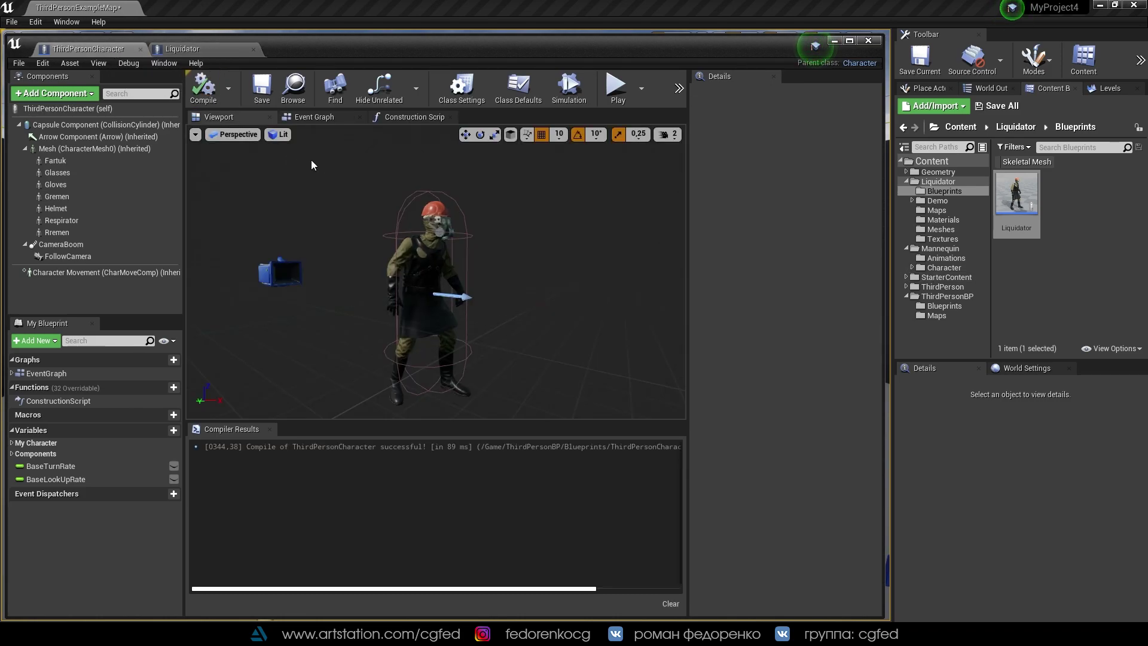
left_click(334, 120)
scroll(389, 212, "down", 6)
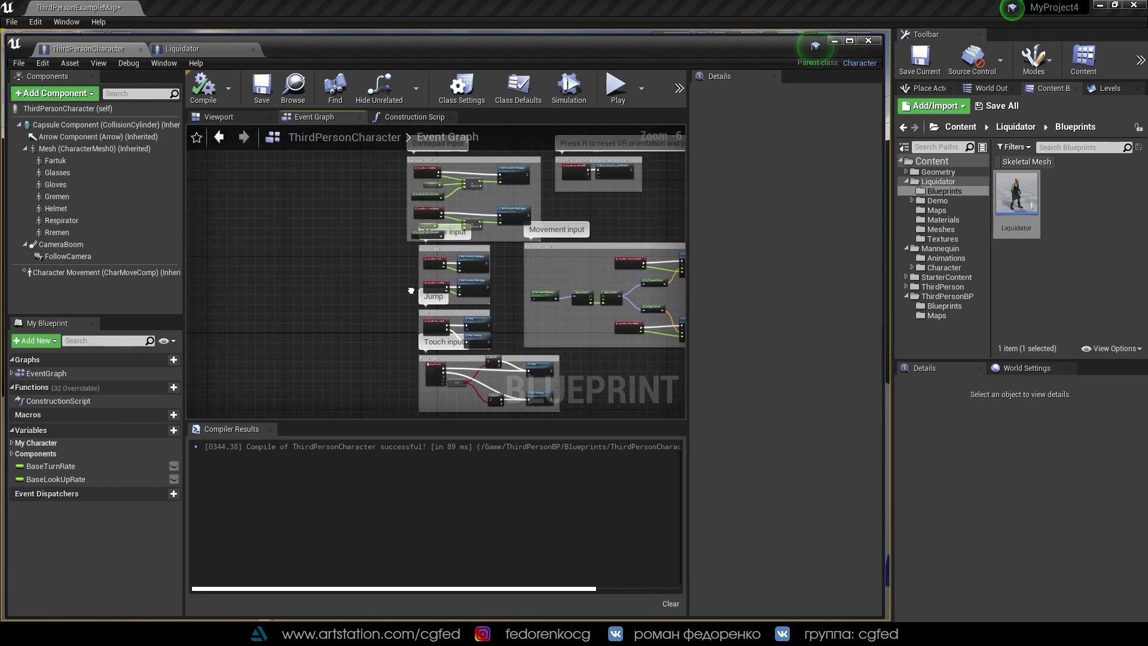
scroll(329, 252, "up", 1)
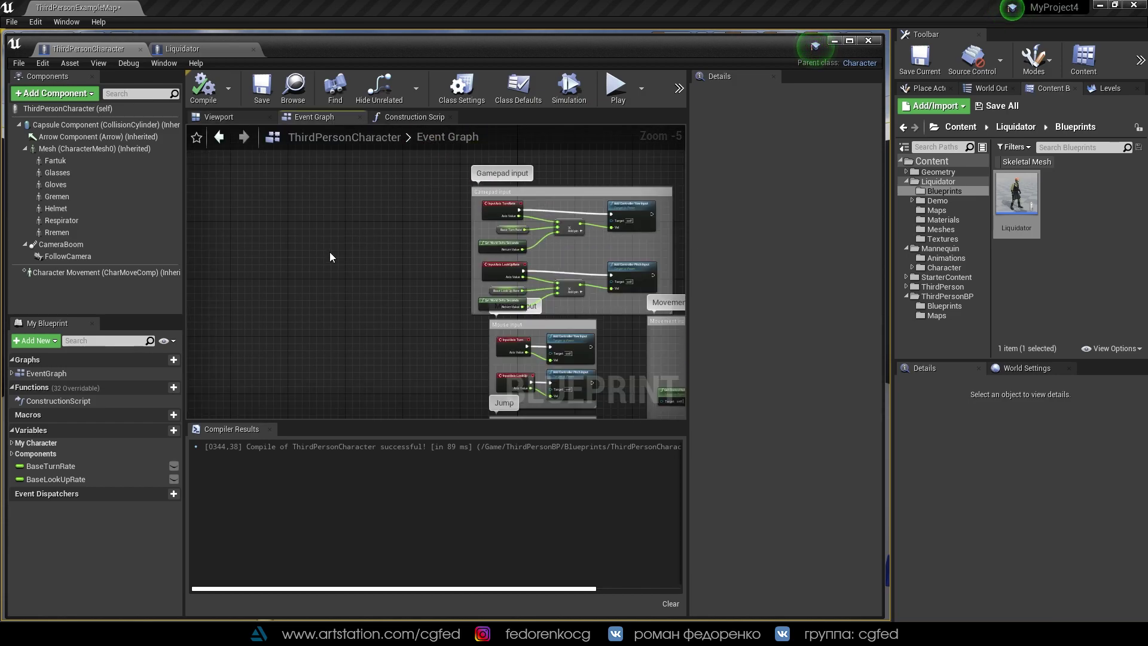
key("ctrl+v")
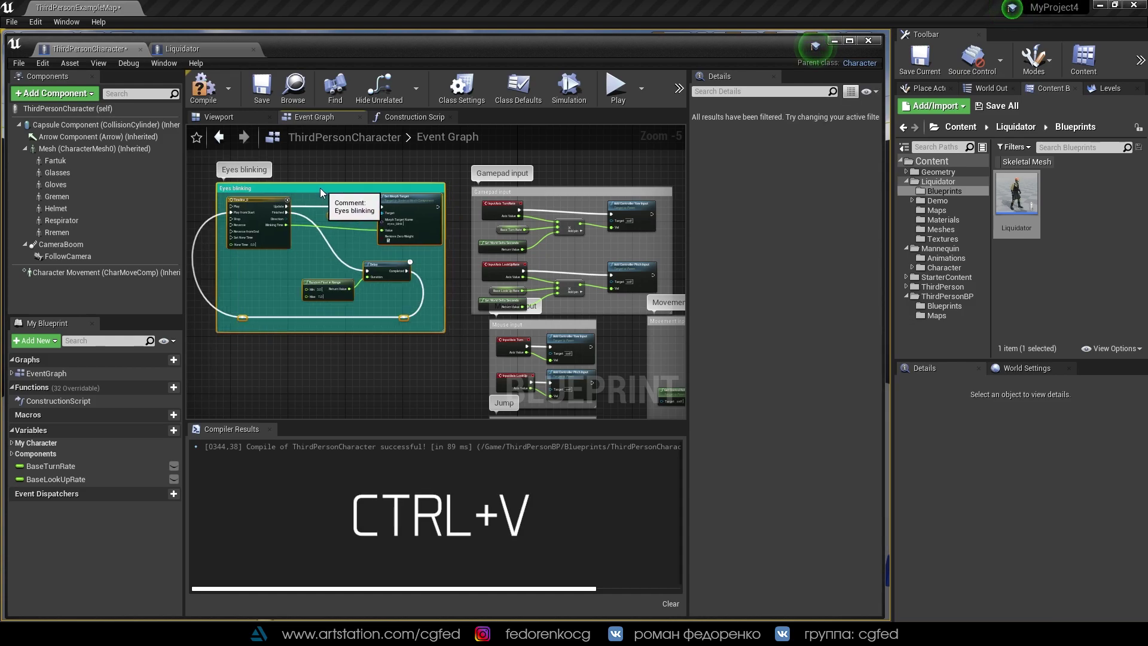
scroll(327, 242, "up", 3)
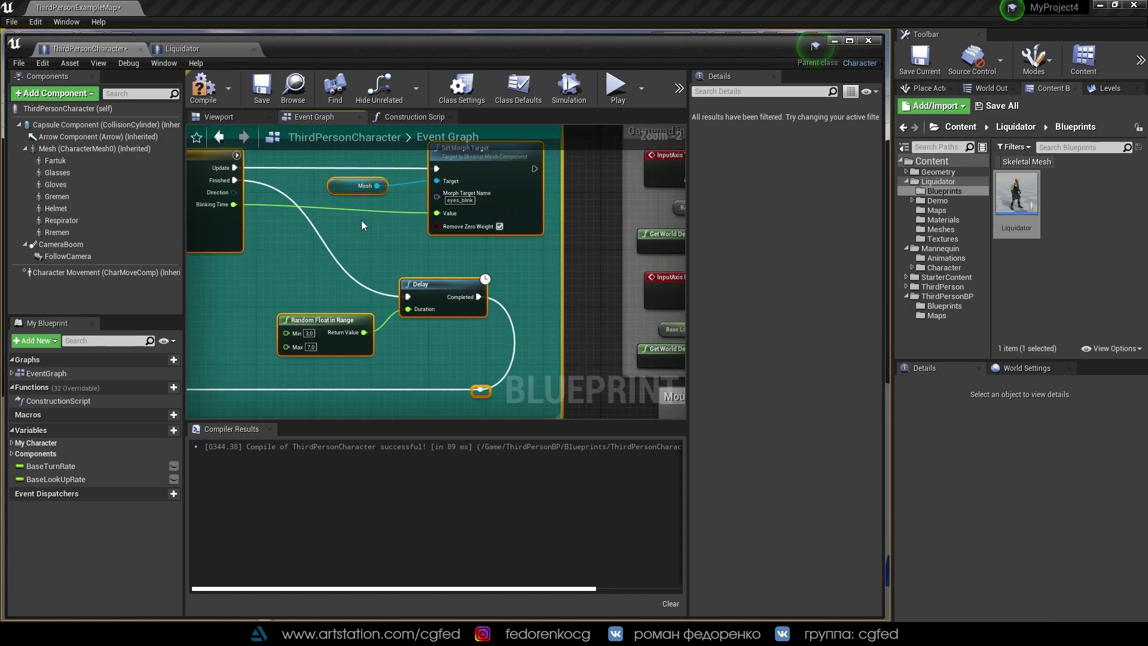
right_click_drag(362, 222, 423, 276)
scroll(471, 256, "down", 1)
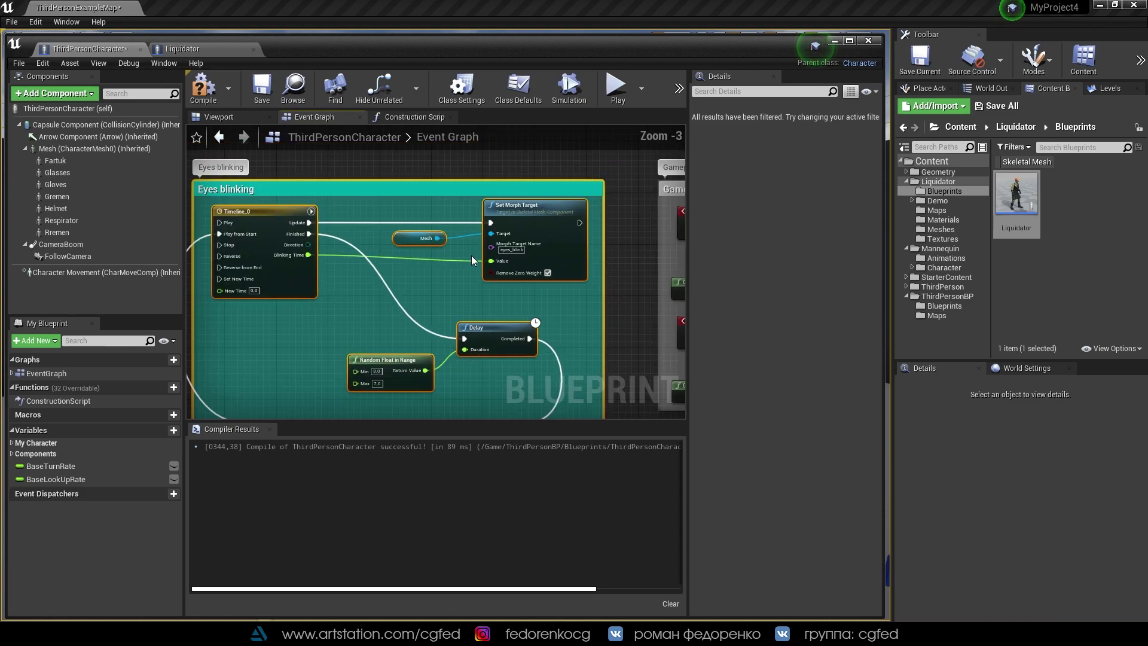
scroll(463, 254, "down", 1)
Compile and save ThirdPersonCharacter, framing the blinking group in view
left_click(231, 168)
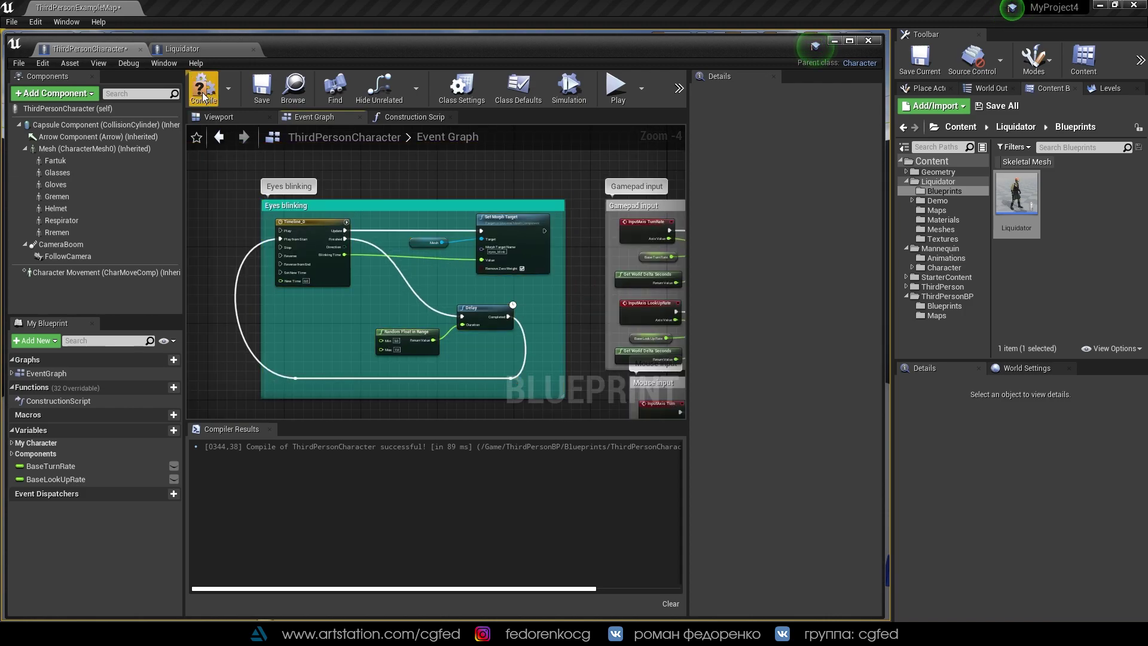
left_click(203, 88)
left_click(262, 88)
right_click_drag(450, 240, 422, 239)
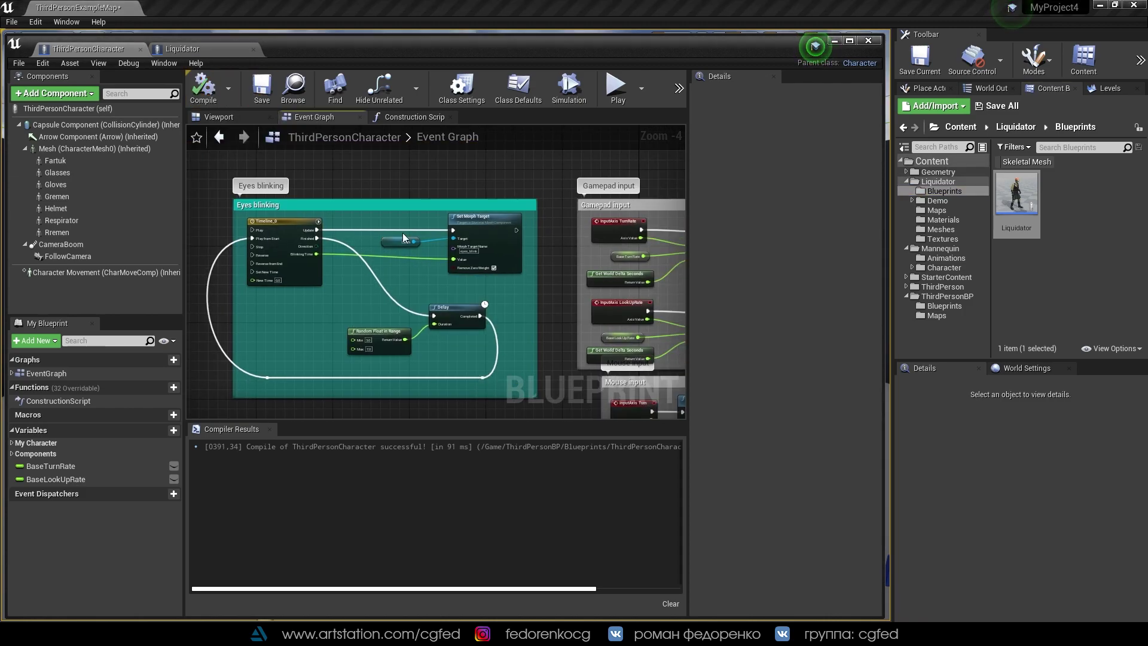
right_click_drag(276, 235, 281, 235)
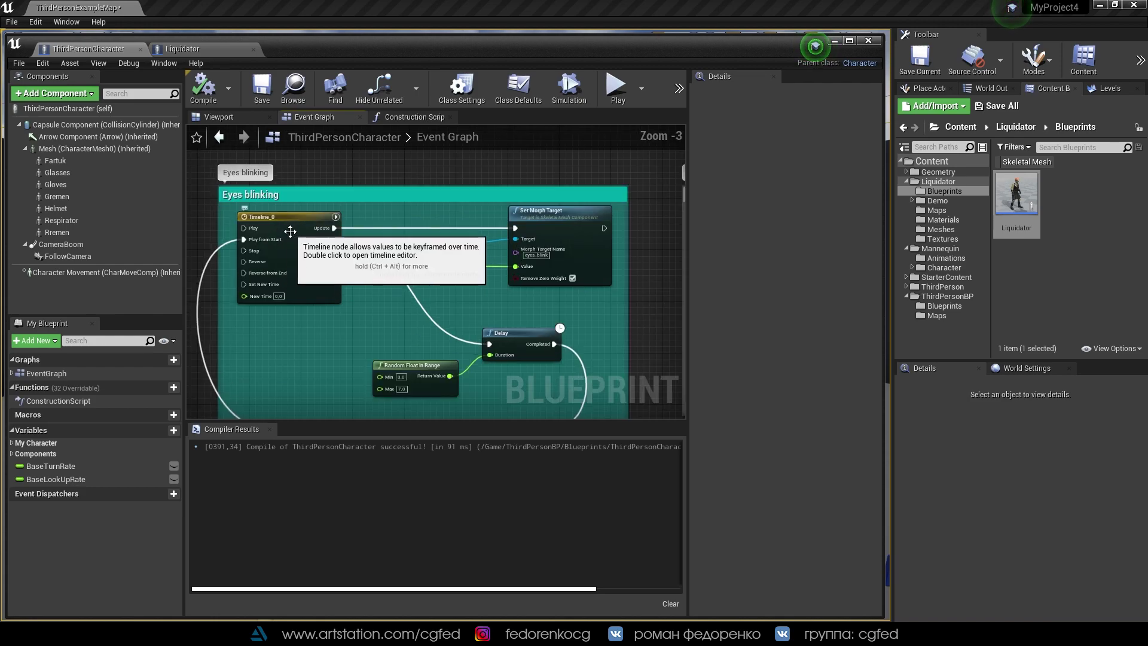
scroll(384, 252, "up", 1)
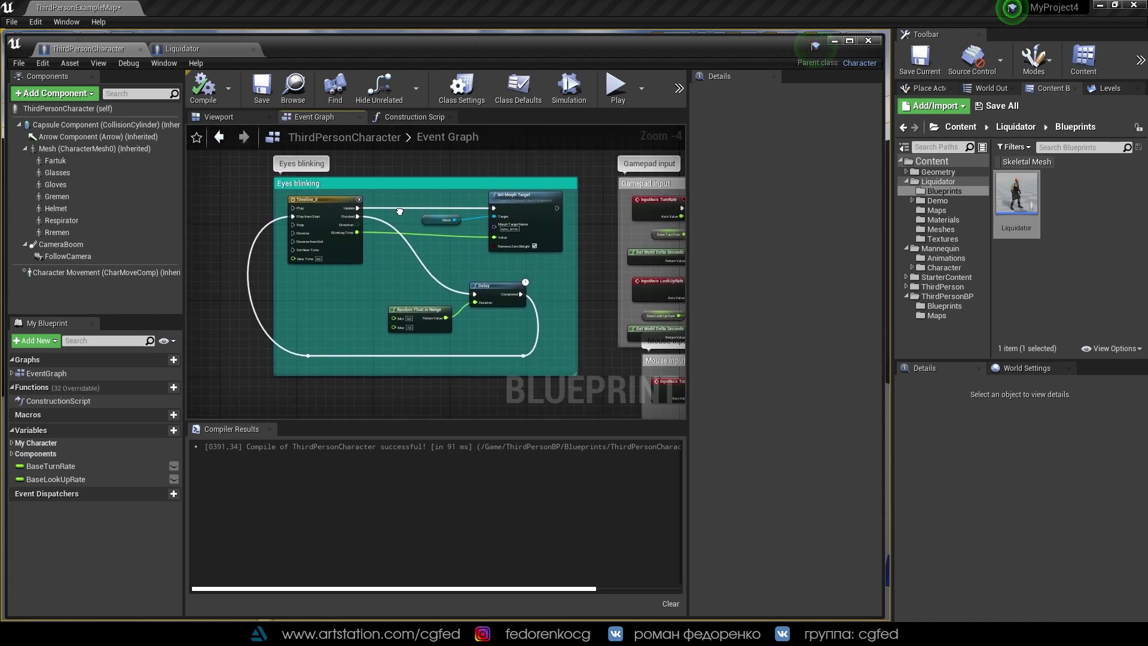
Inspect the Timeline_0 blink curve, recompile ThirdPersonCharacter, and close both blueprint editors
double_click(327, 202)
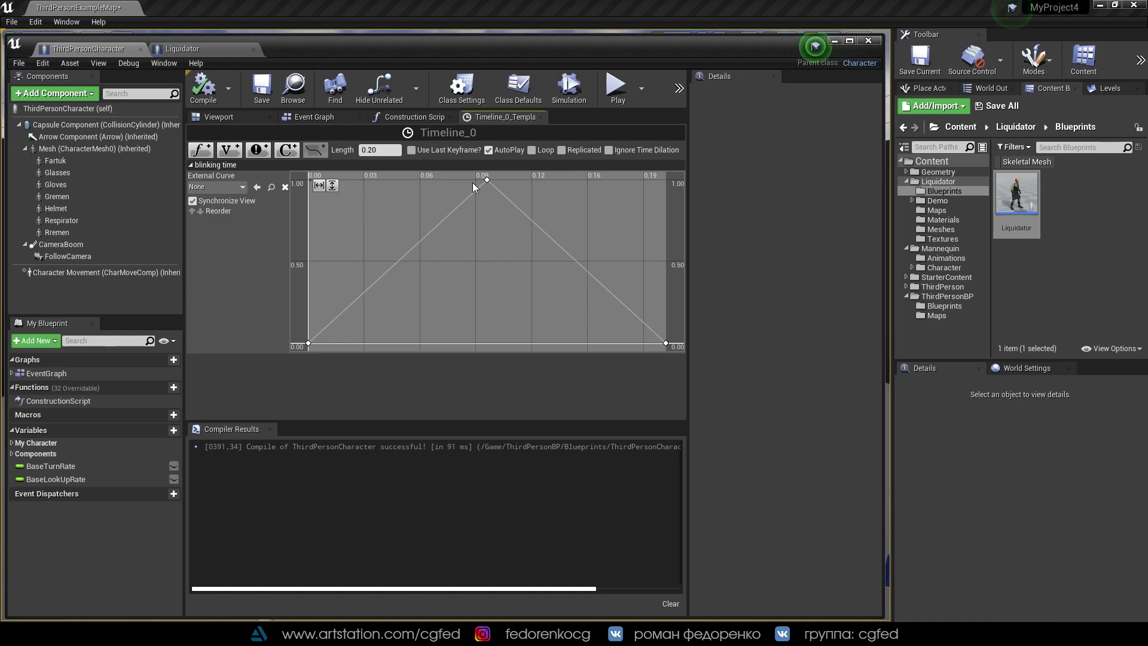
scroll(475, 182, "down", 1)
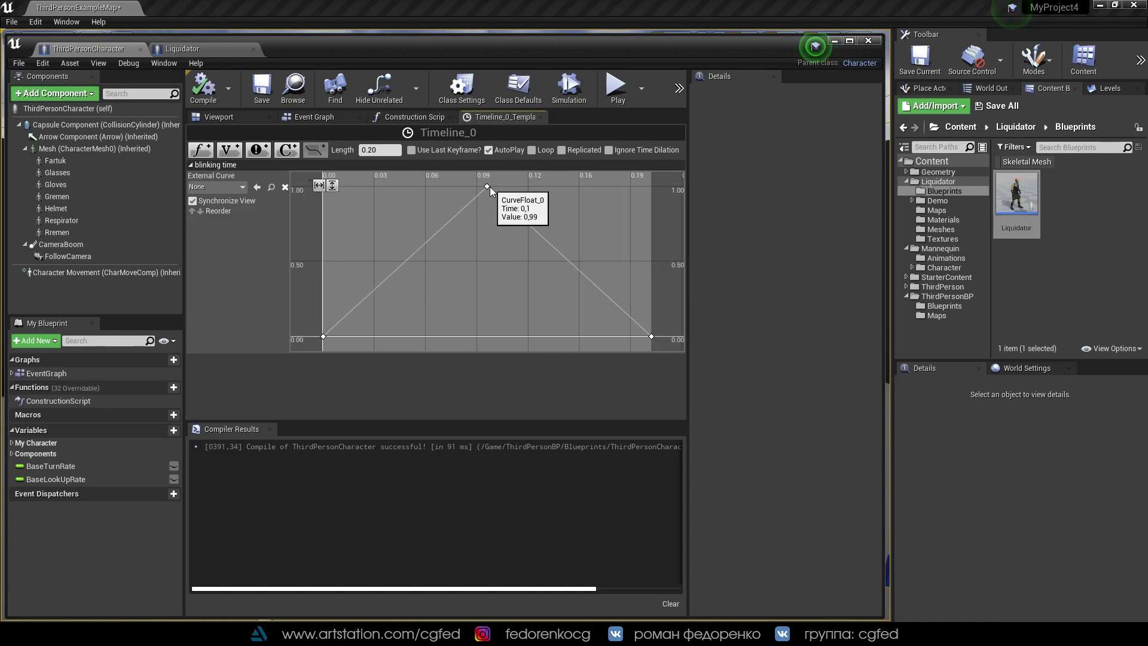
left_click(205, 93)
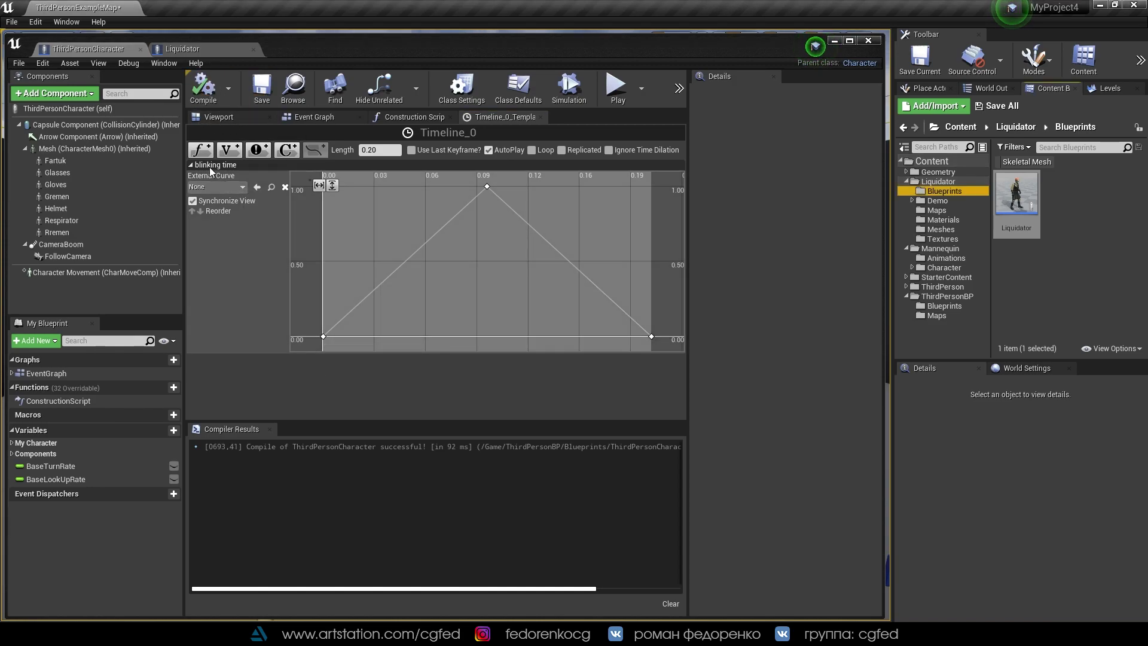
left_click(254, 49)
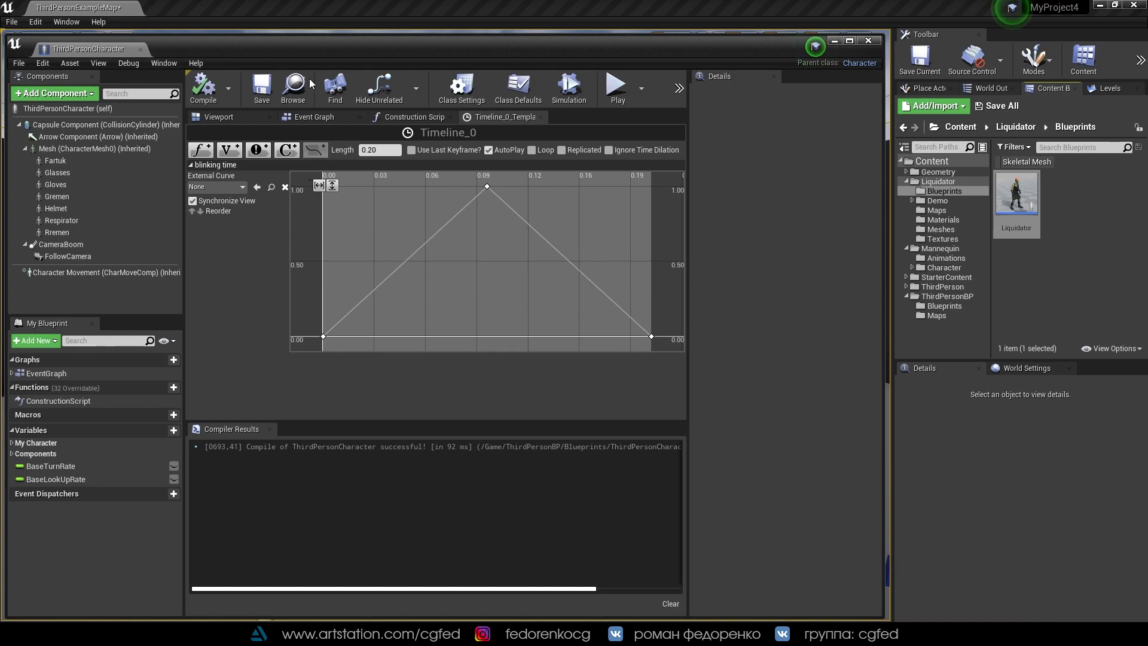
left_click(867, 41)
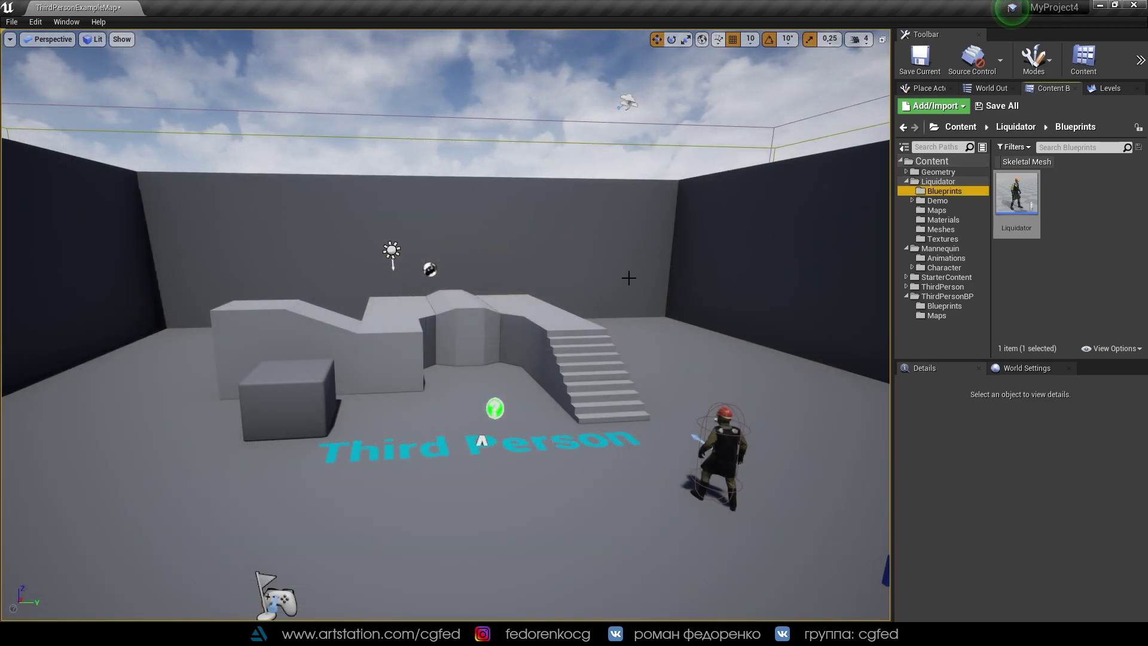
Play the level and run and jump the Liquidator around with WASD and Space, then exit
key("alt+p")
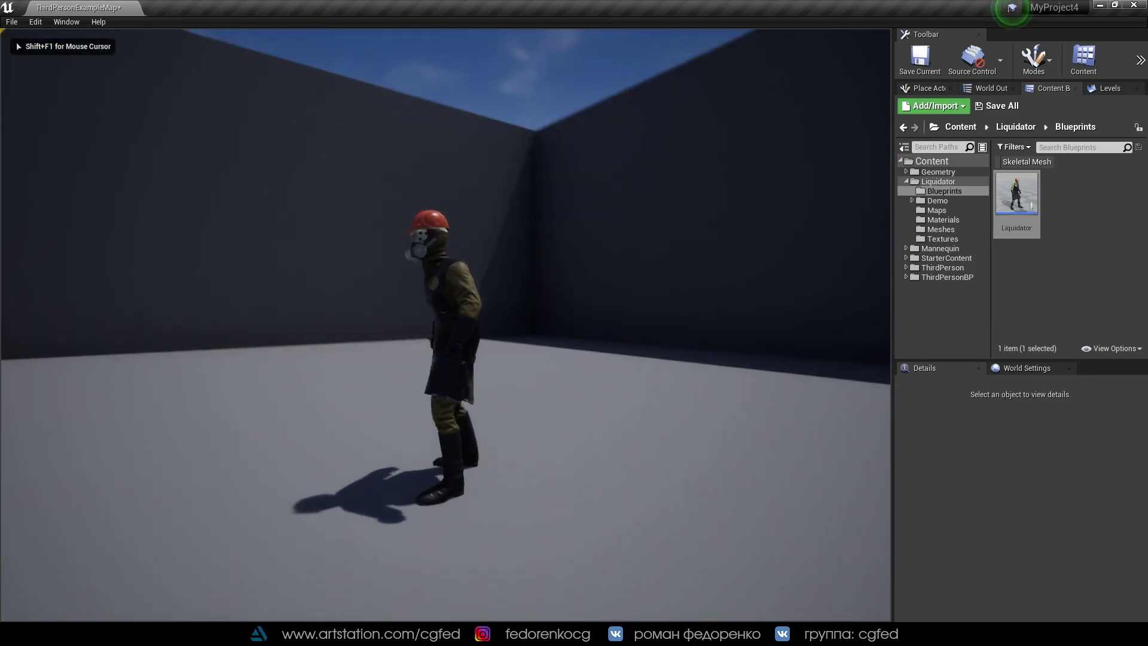
key("s")
key("w")
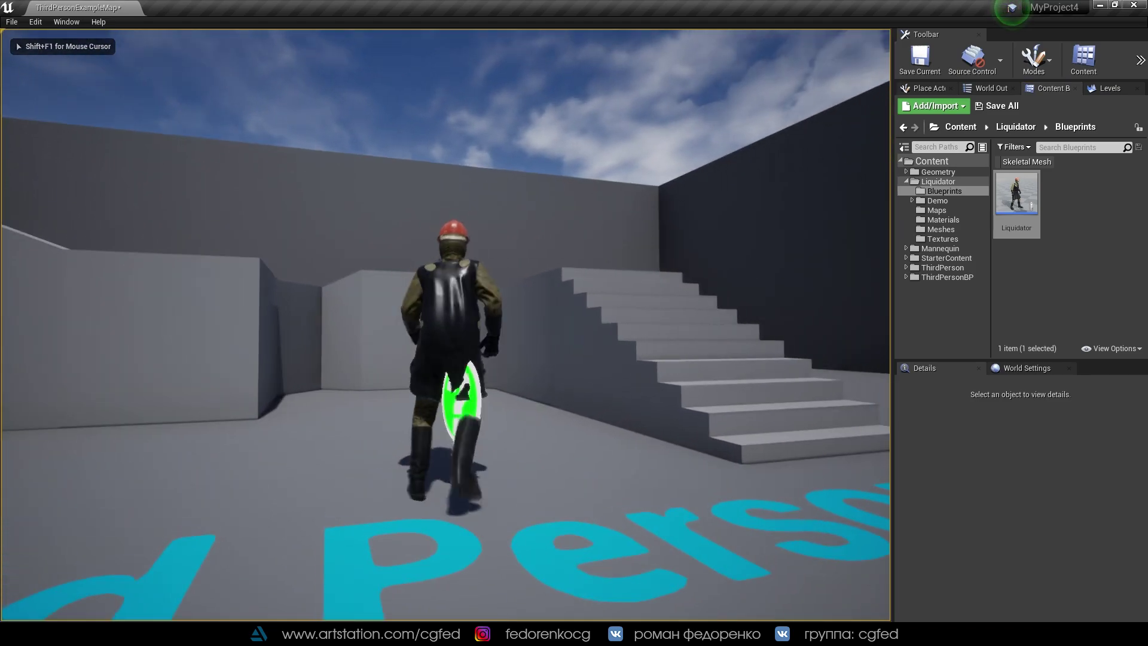
key("space")
key("w")
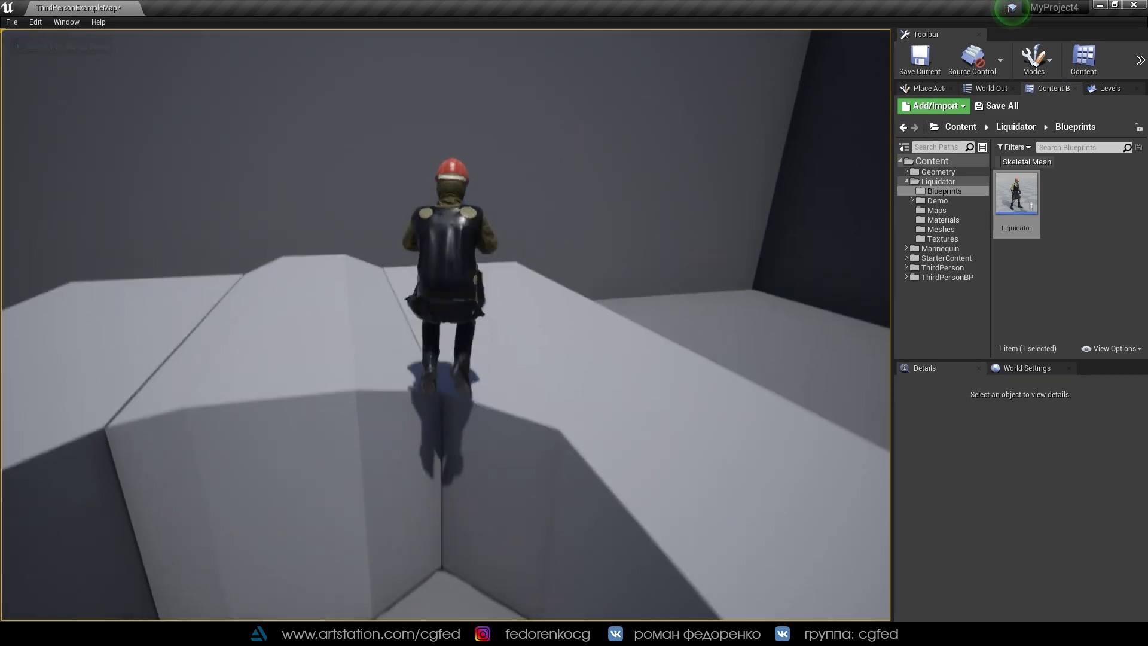
key("space")
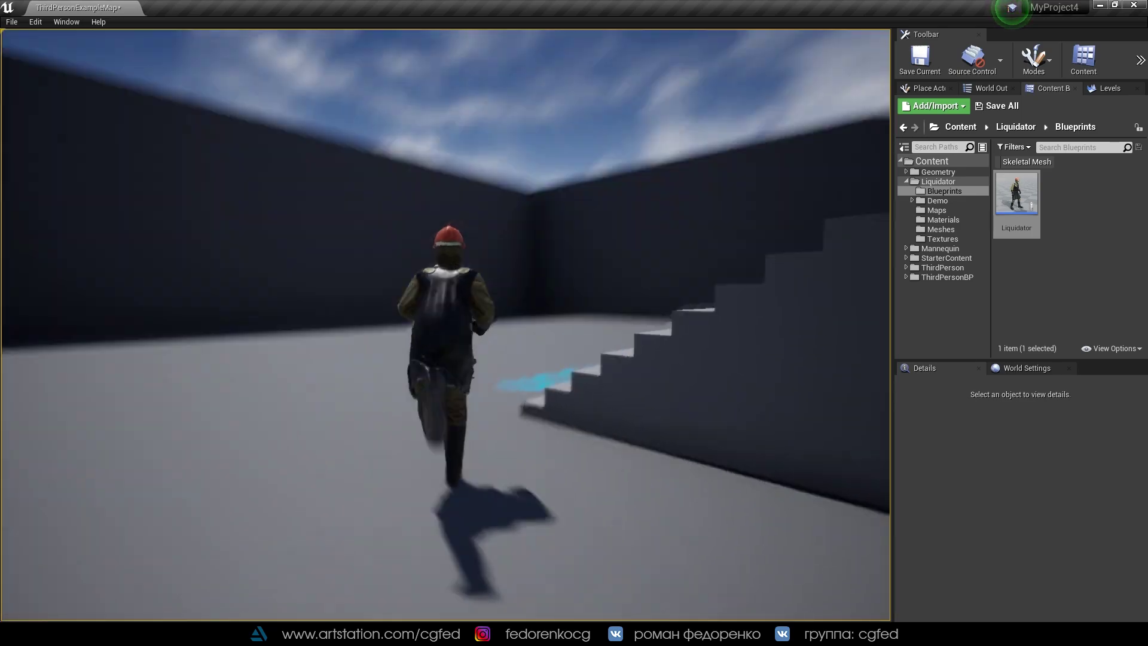
key("s")
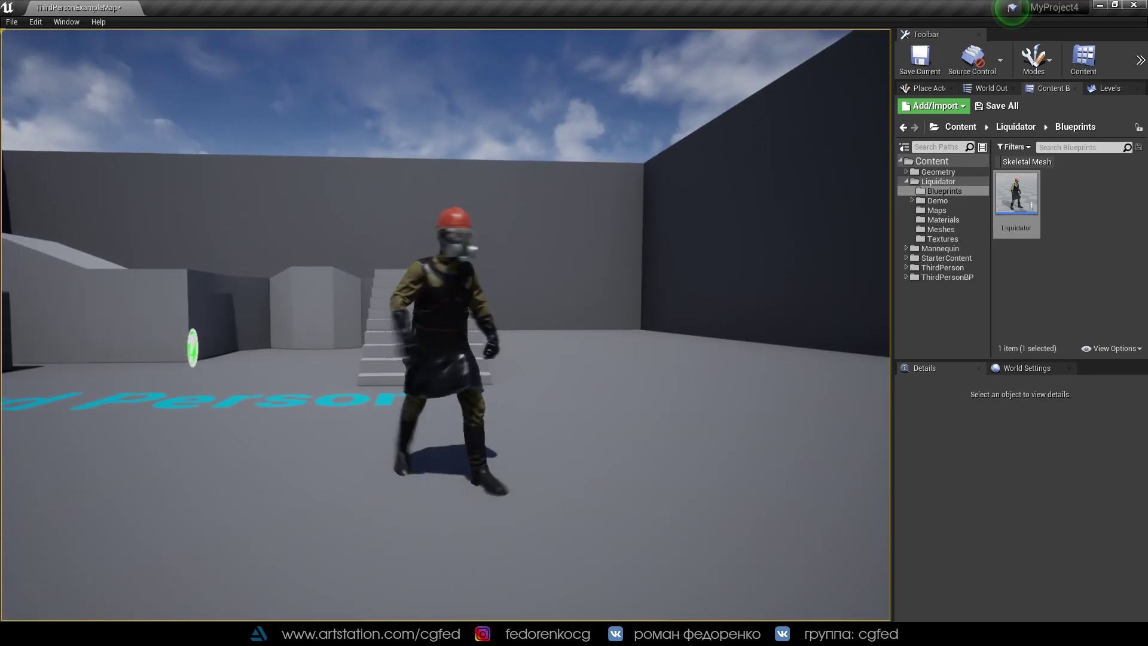
key("w")
key("d")
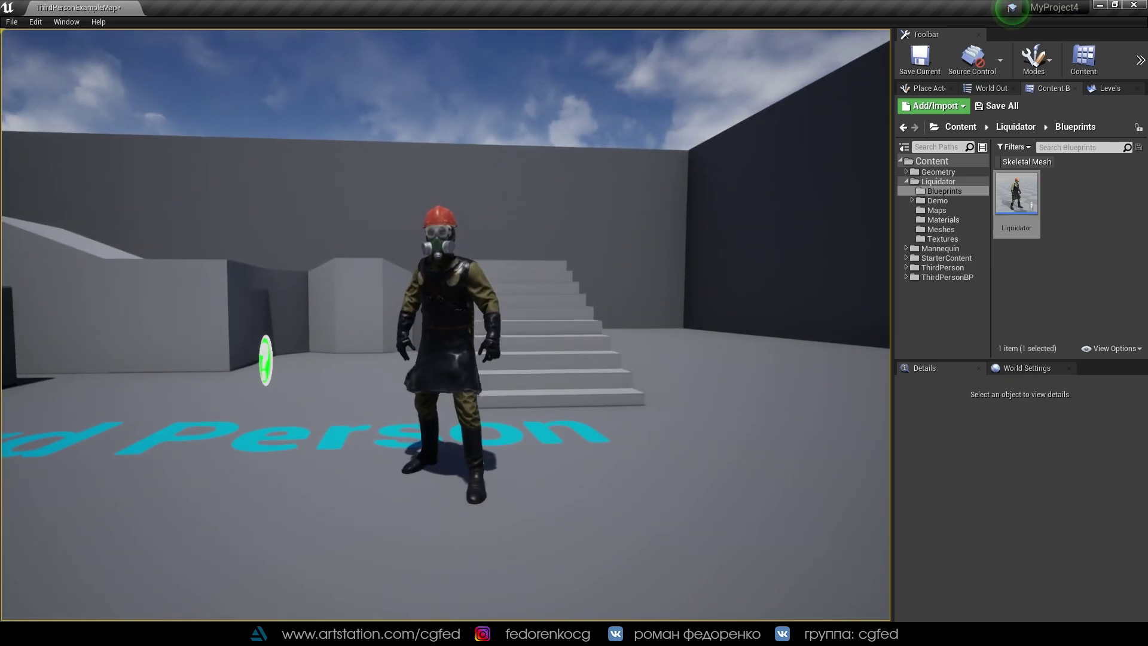
key("Escape")
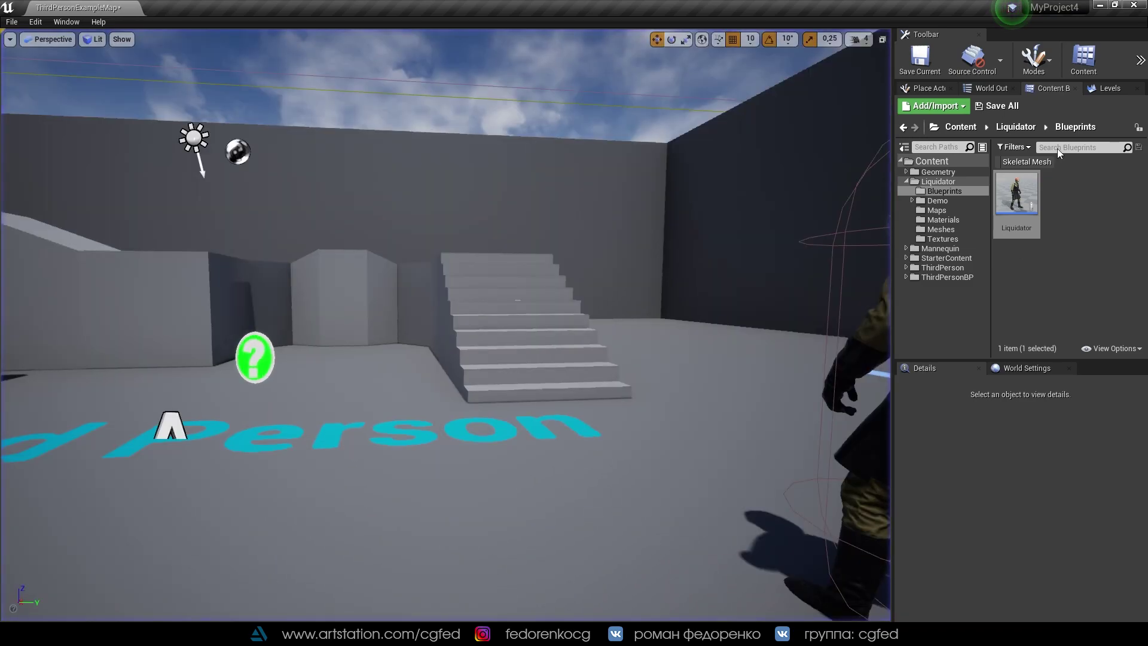
Simulate the level from the Play mode dropdown to watch the eyes blink
left_click(1141, 62)
mouse_move(1094, 206)
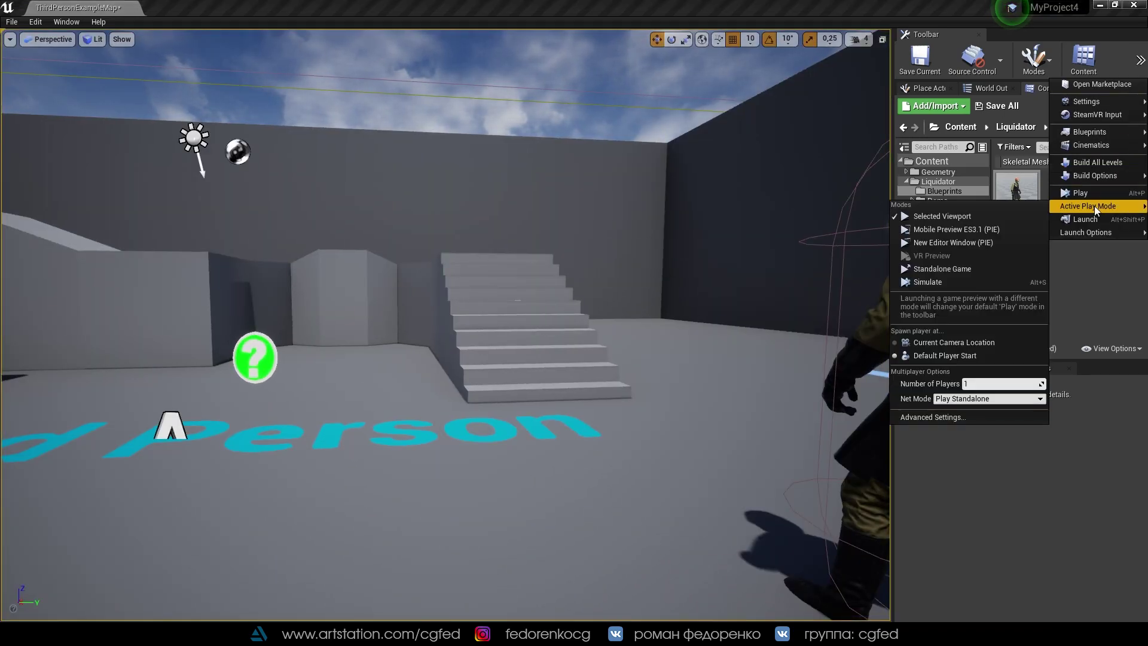
left_click(934, 283)
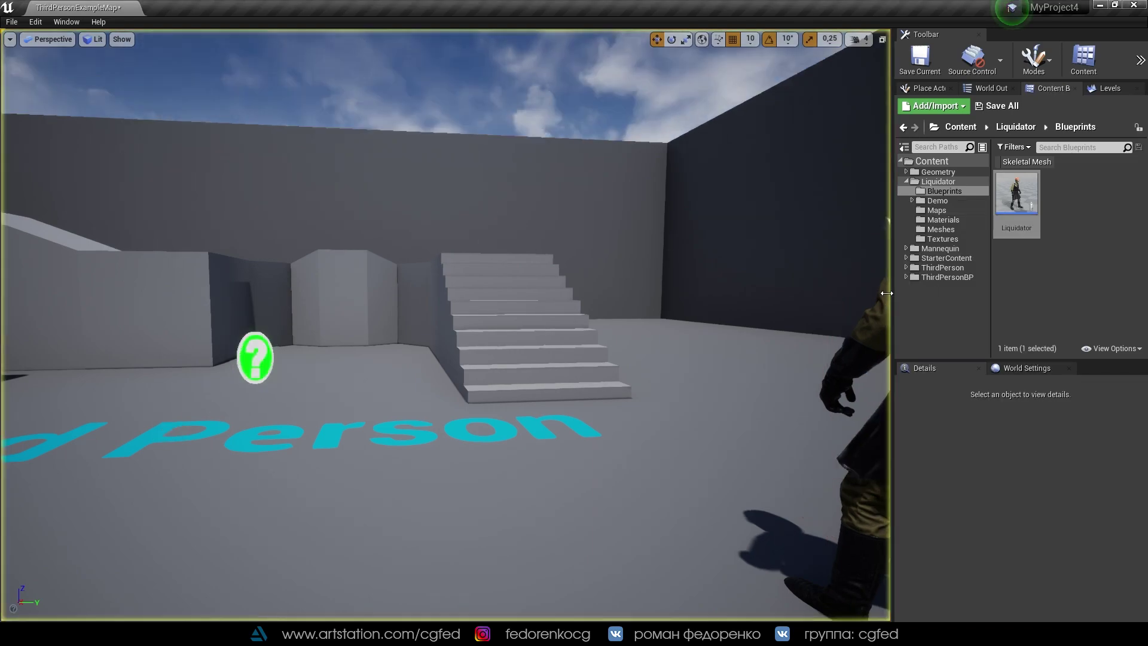